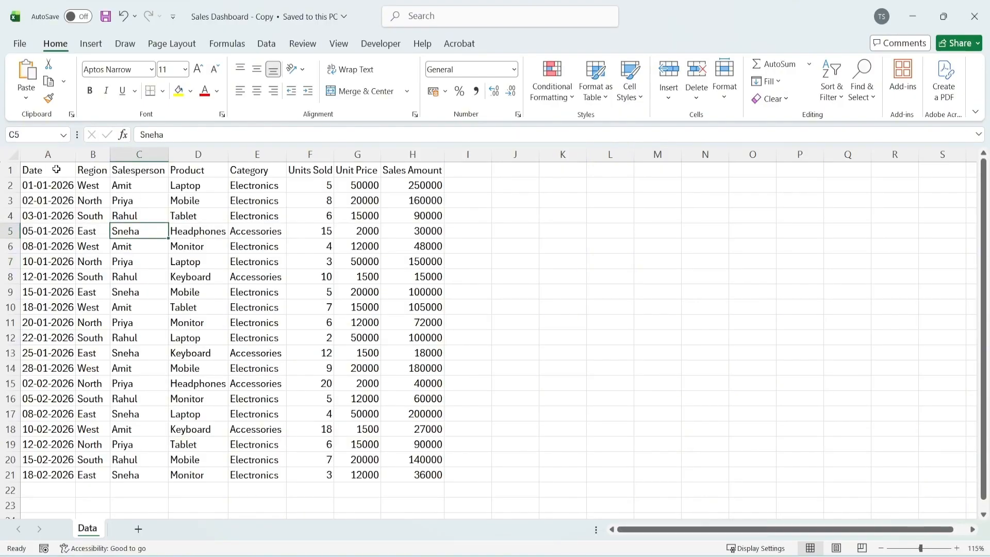
# Examine the sales data columns one by one, from Date through Sales Amount
pyautogui.click(52, 154)
pyautogui.click(93, 154)
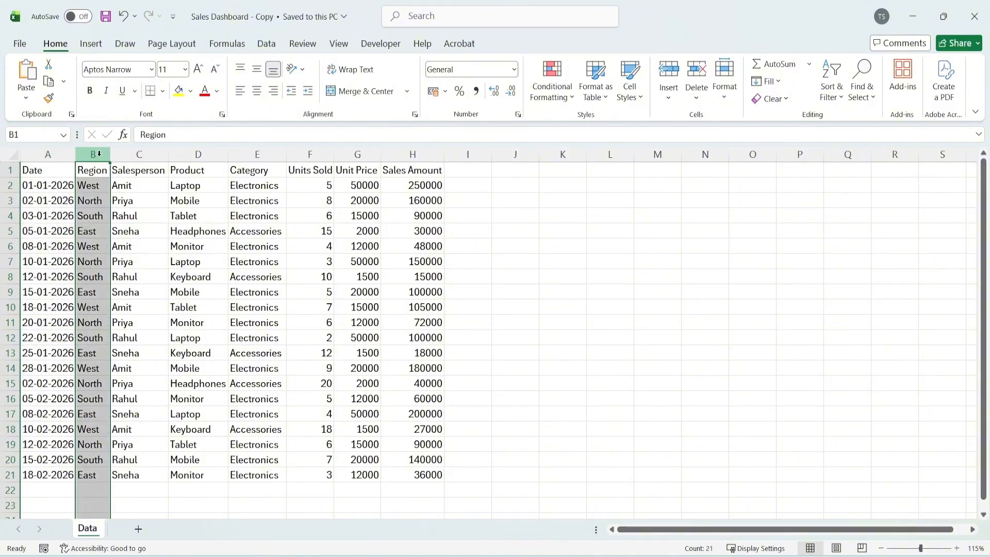
pyautogui.click(139, 154)
pyautogui.click(198, 153)
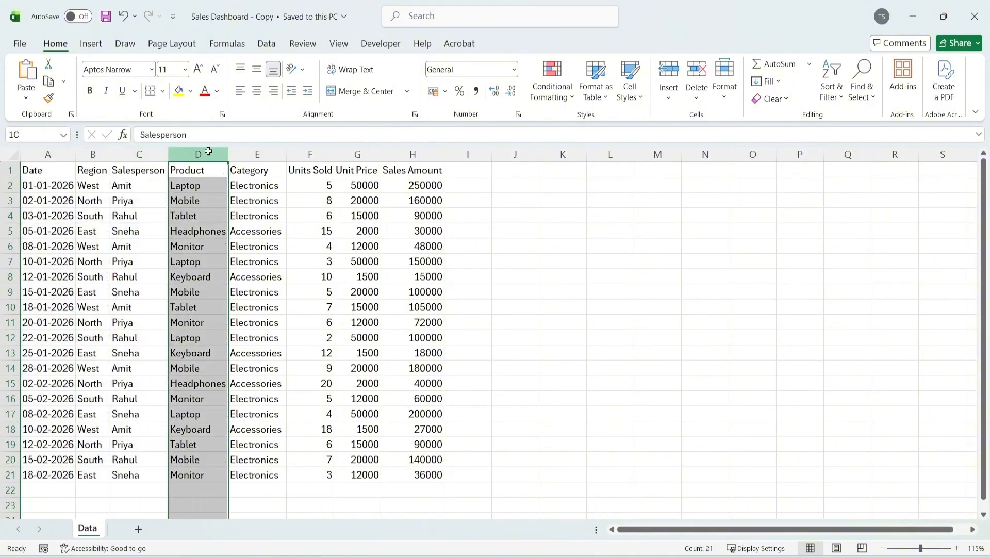
pyautogui.click(257, 153)
pyautogui.click(315, 153)
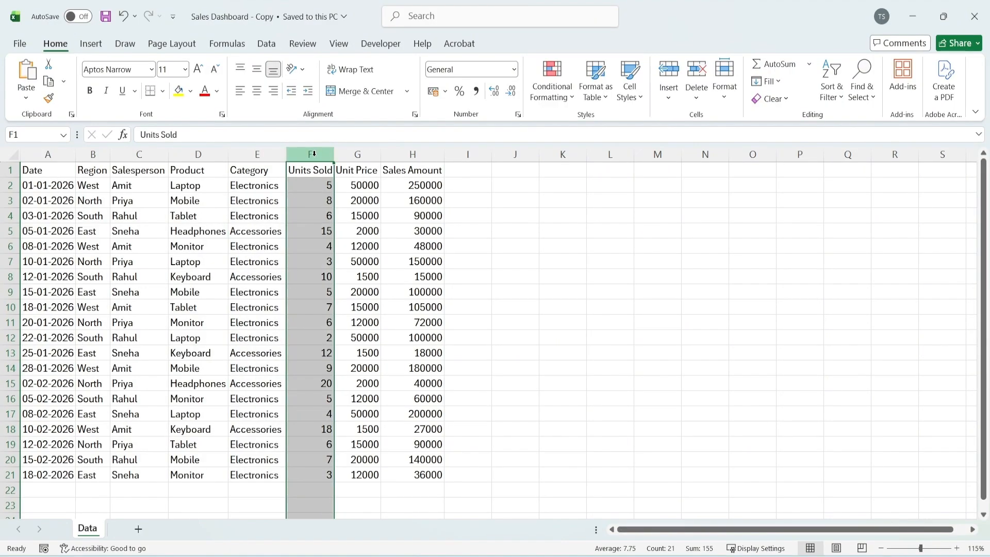
pyautogui.click(369, 150)
pyautogui.click(420, 151)
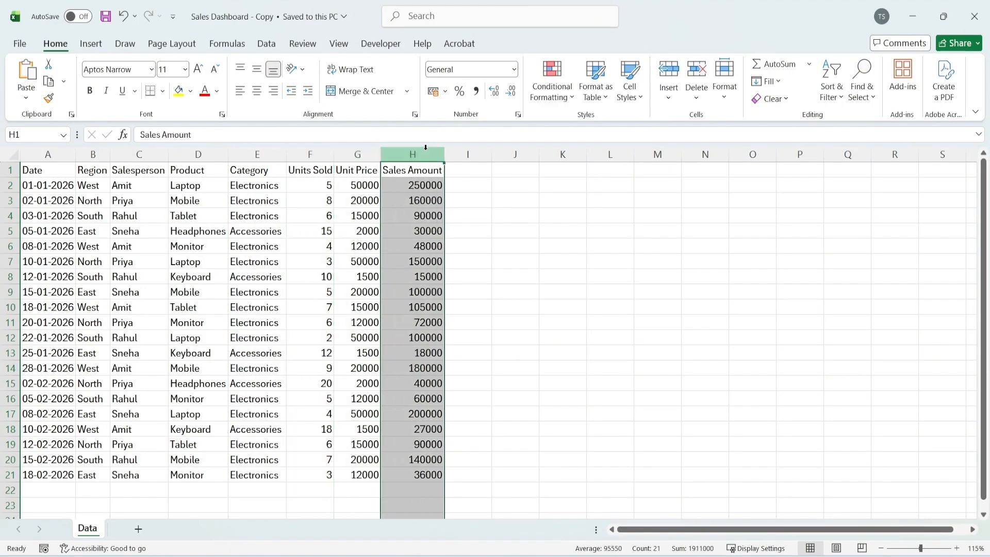
pyautogui.click(139, 215)
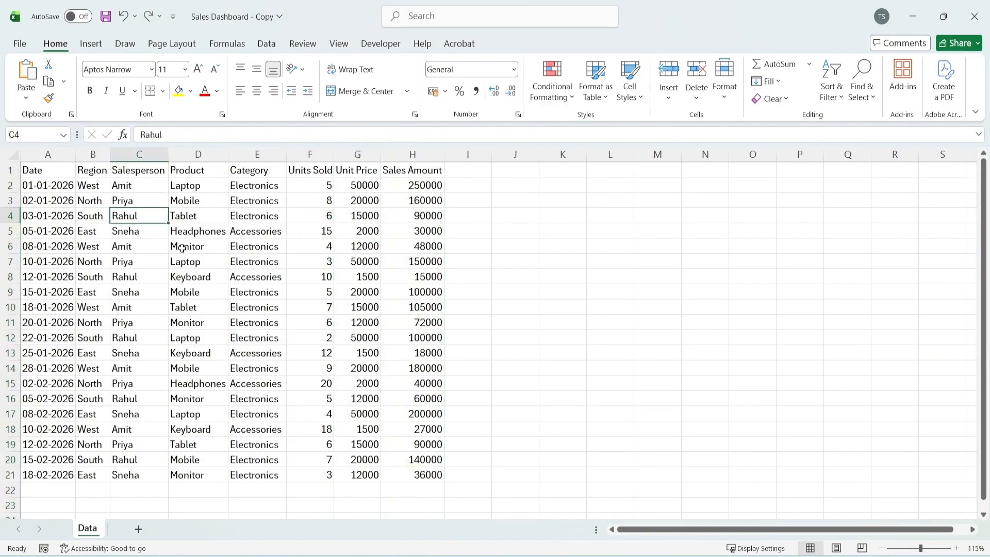
# Convert the whole sales data range A1:H21 into a table with headers
pyautogui.click(194, 280)
pyautogui.hotkey('ctrl', 'a')
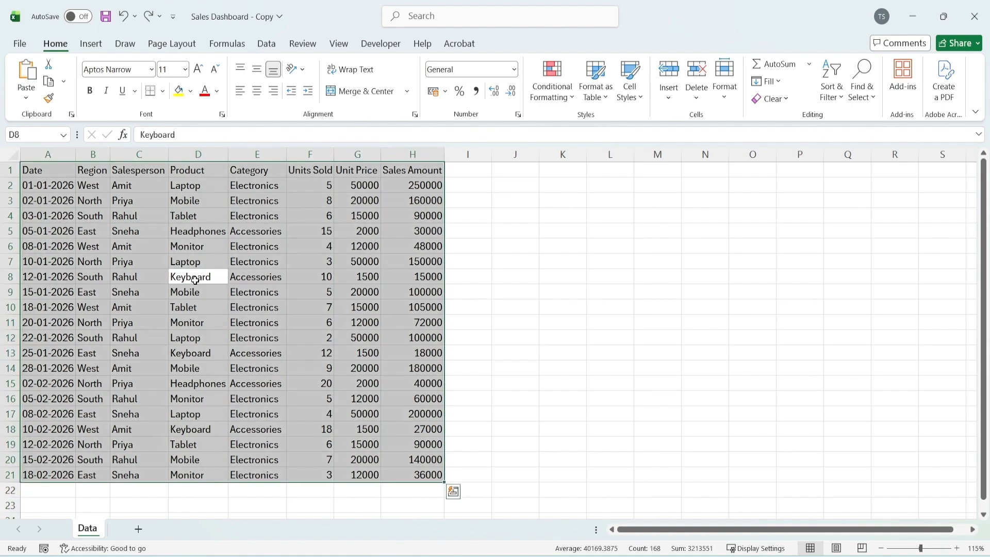
pyautogui.hotkey('ctrl', 't')
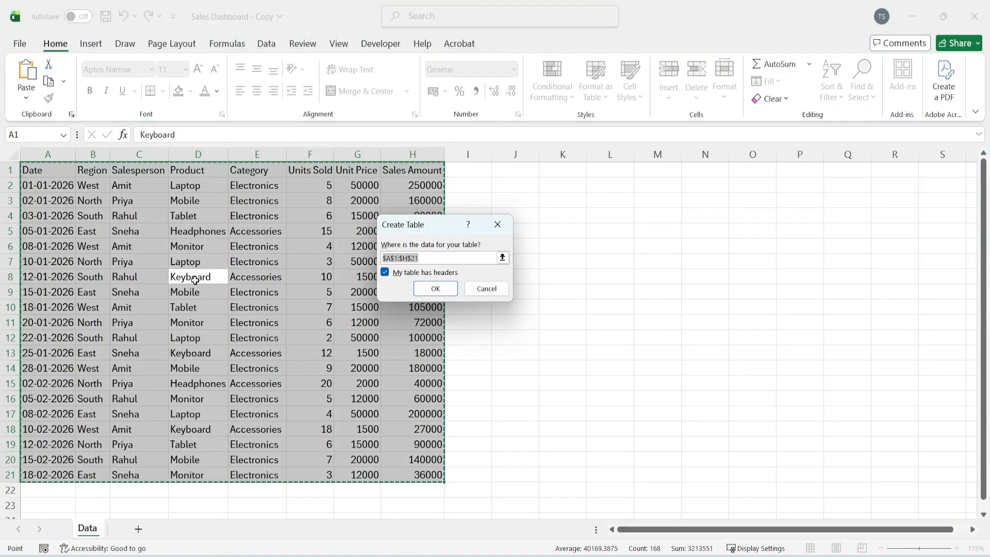
pyautogui.click(429, 286)
pyautogui.click(162, 334)
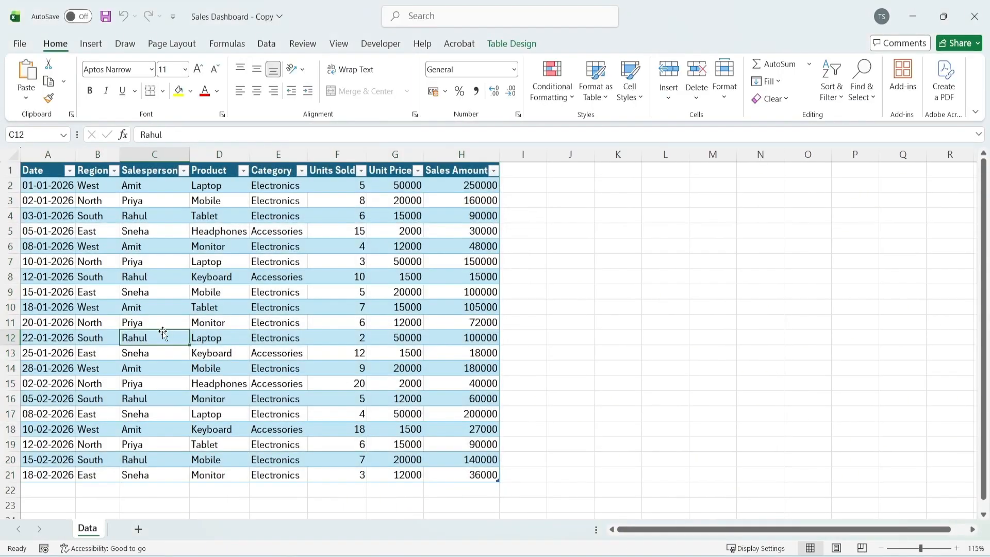
# Insert a PivotTable based on the entire sales table, placed on a new worksheet
pyautogui.click(93, 289)
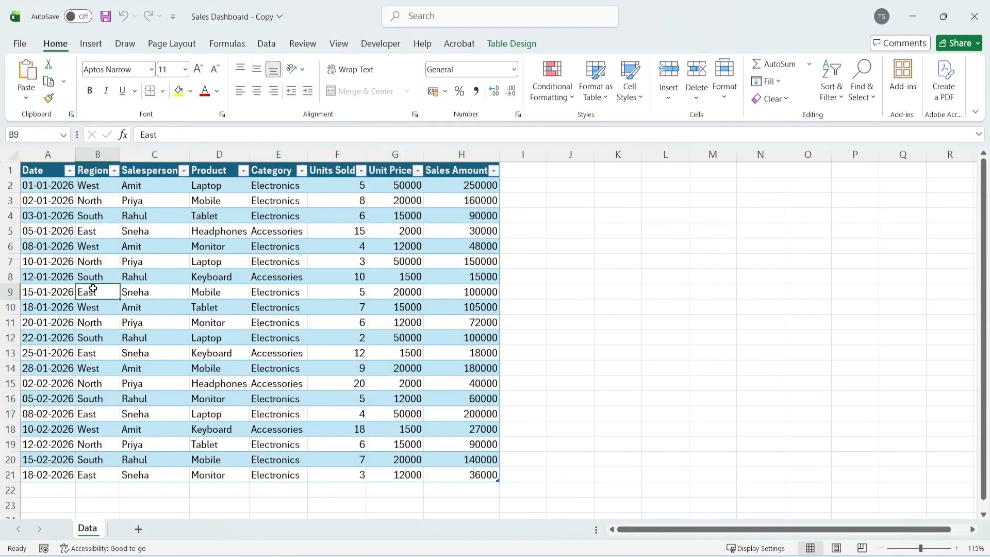
pyautogui.hotkey('ctrl', 'a')
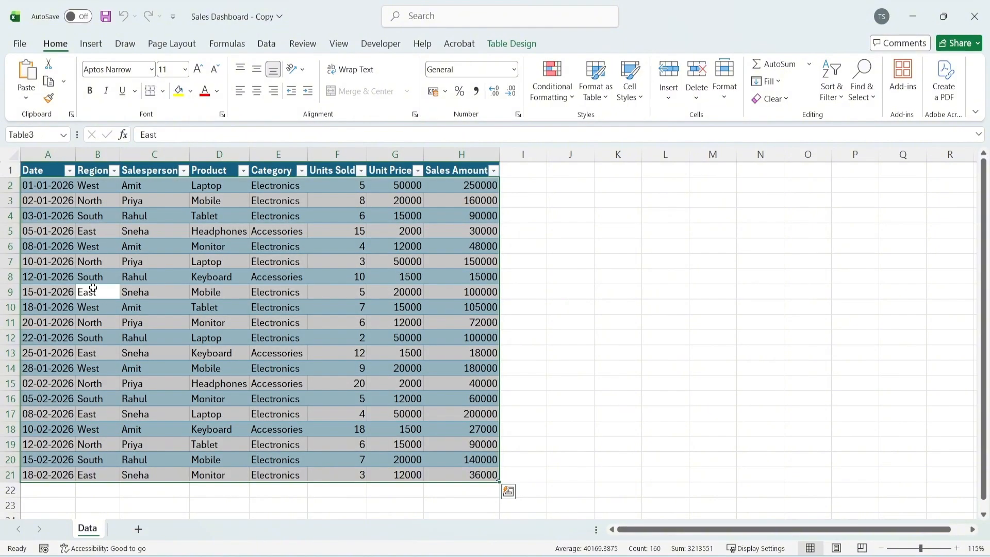
pyautogui.click(91, 45)
pyautogui.click(32, 90)
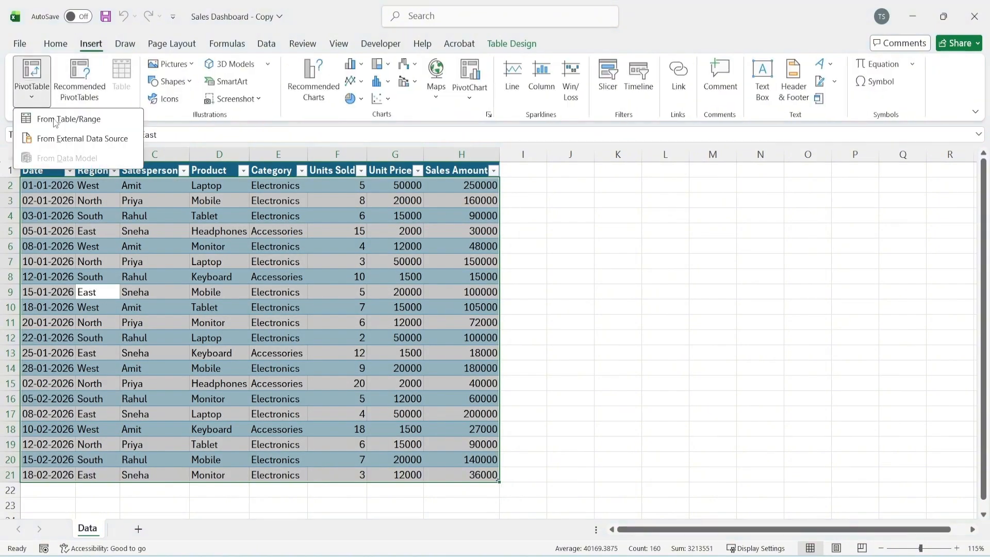
pyautogui.click(55, 120)
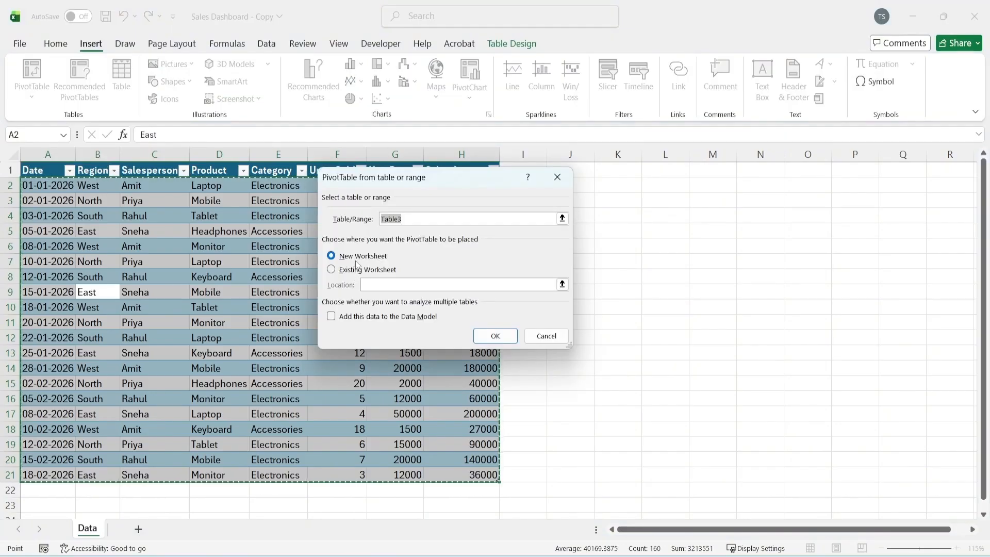
pyautogui.click(495, 336)
# Rename the new PivotTable worksheet as Sales by Region
pyautogui.doubleClick(129, 529)
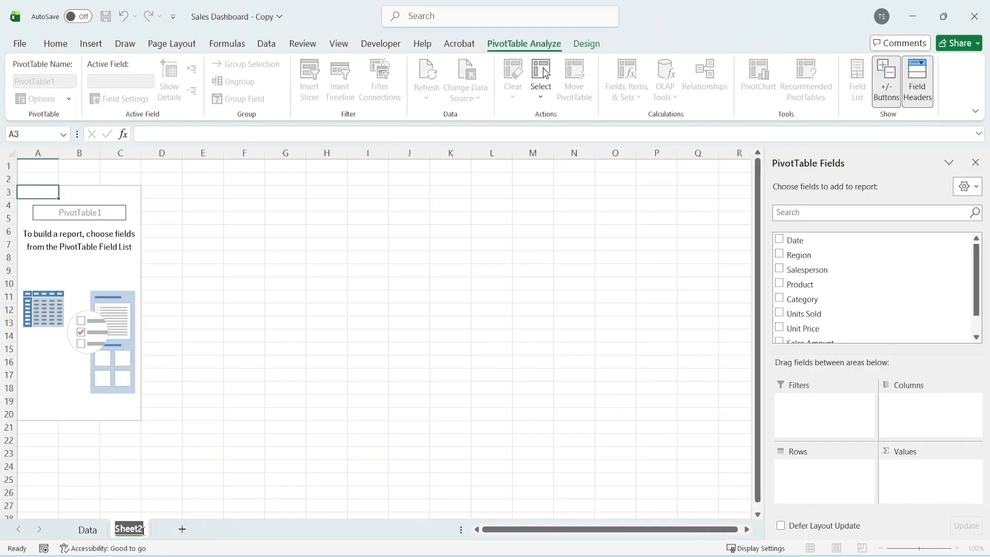
pyautogui.write('Sales by')
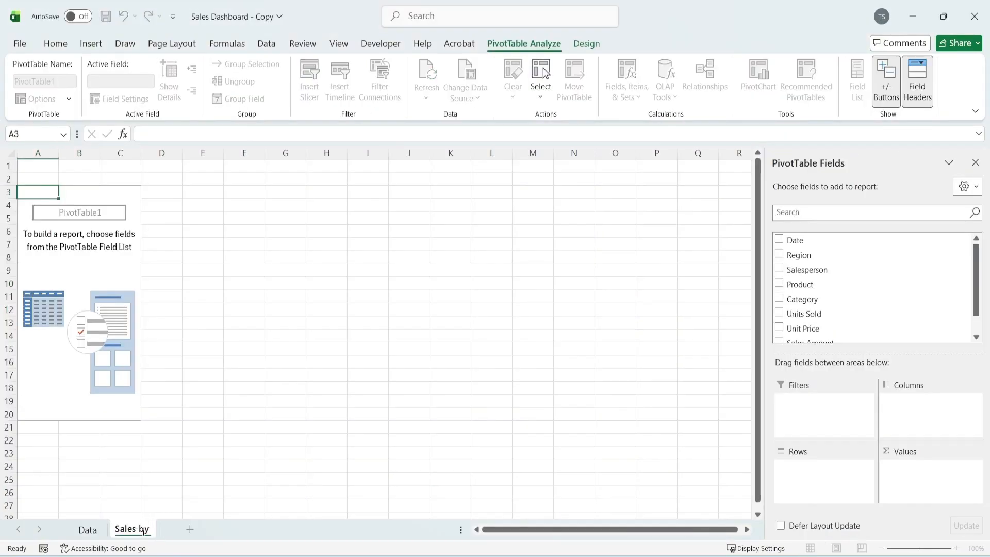
pyautogui.write(' Region')
pyautogui.press('Return')
# Build the PivotTable with the sum of Sales Amount as values and Region as rows
pyautogui.click(79, 283)
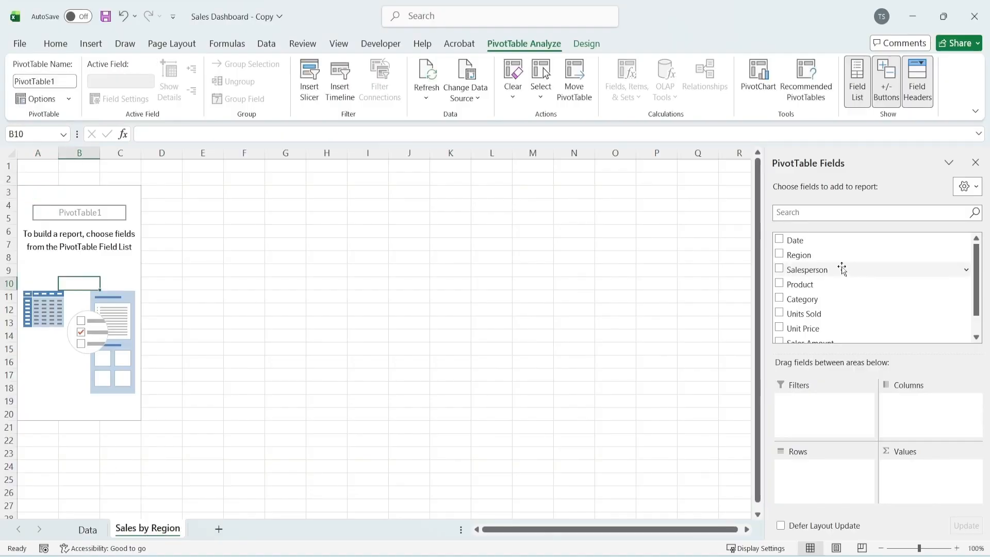
pyautogui.scroll(-2, 782, 279)
pyautogui.click(779, 318)
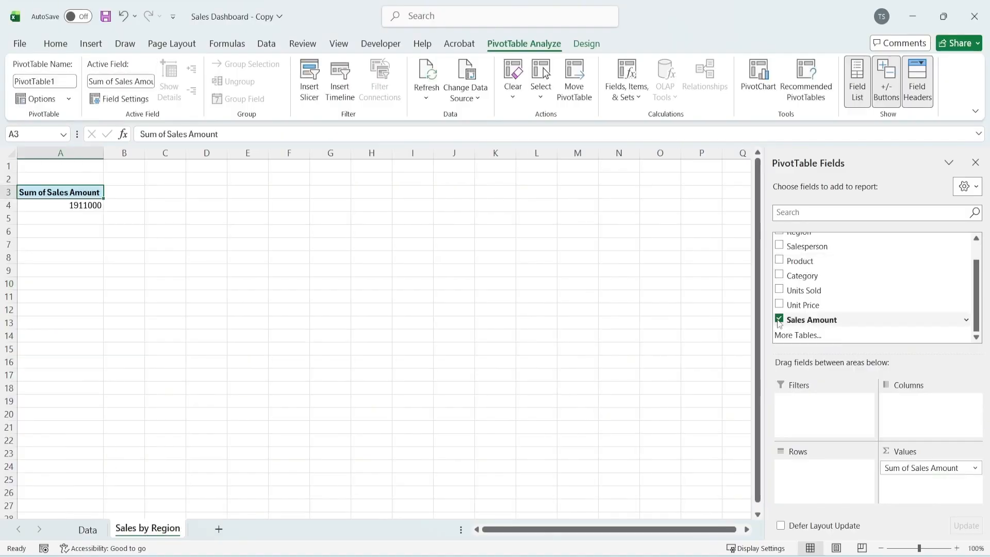
pyautogui.scroll(2, 782, 284)
pyautogui.click(779, 255)
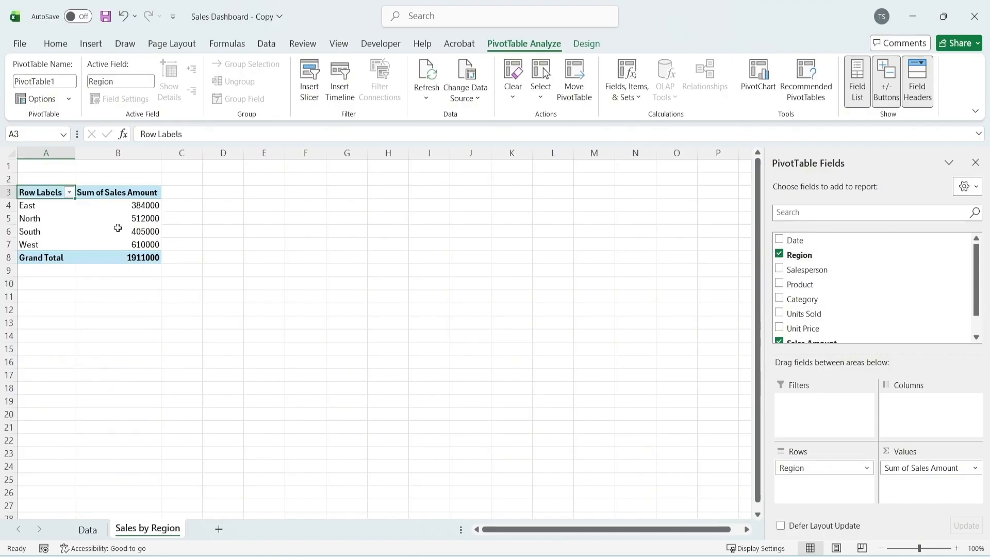
pyautogui.click(117, 228)
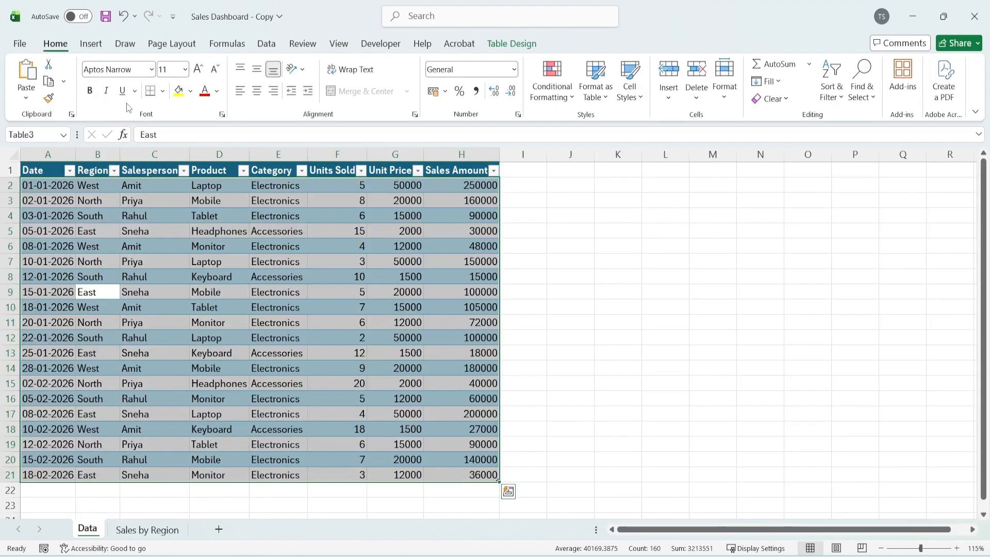
# Insert a second PivotTable from the sales table on a new worksheet and name that sheet Sales by Product
pyautogui.hotkey('alt', 'n')
pyautogui.press('v')
pyautogui.press('t')
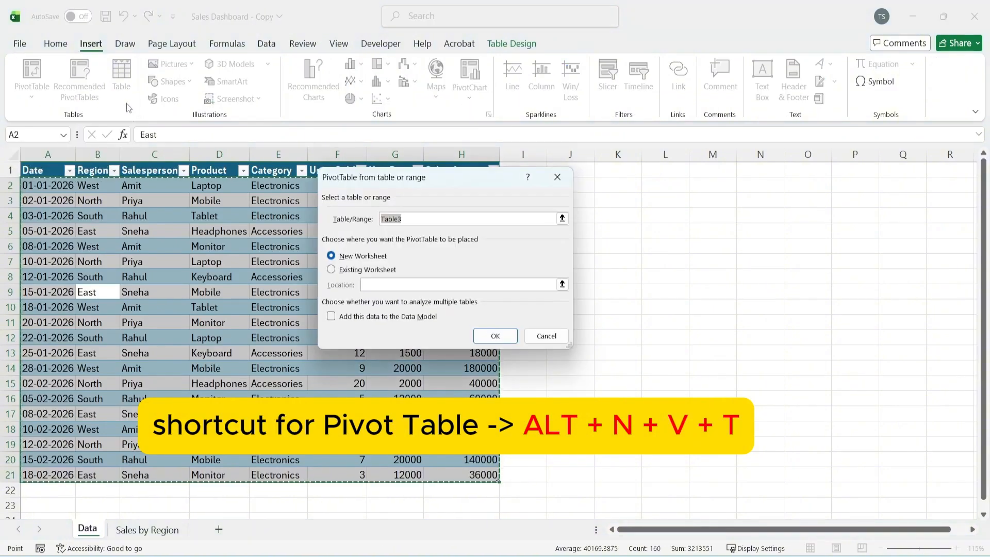
pyautogui.click(491, 335)
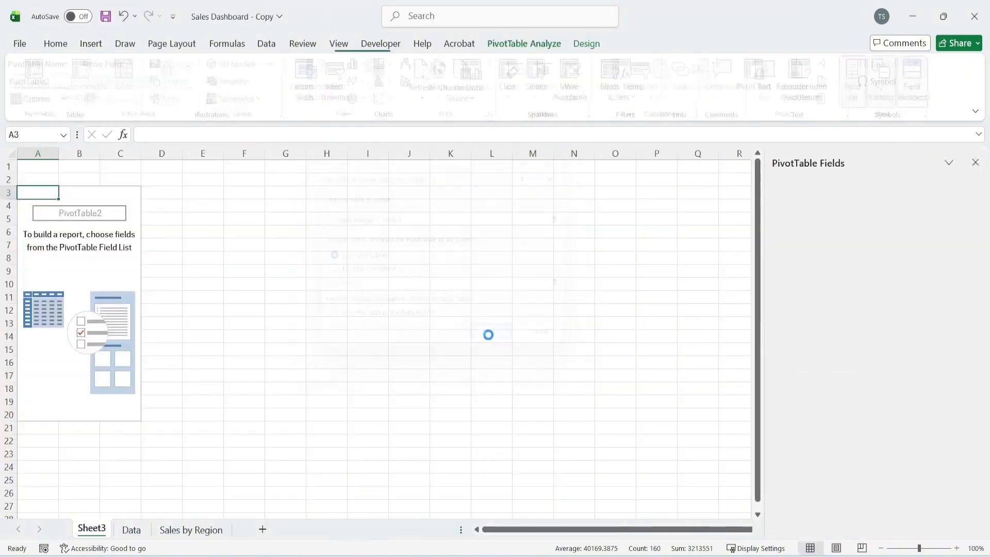
pyautogui.doubleClick(92, 529)
pyautogui.write('Sa')
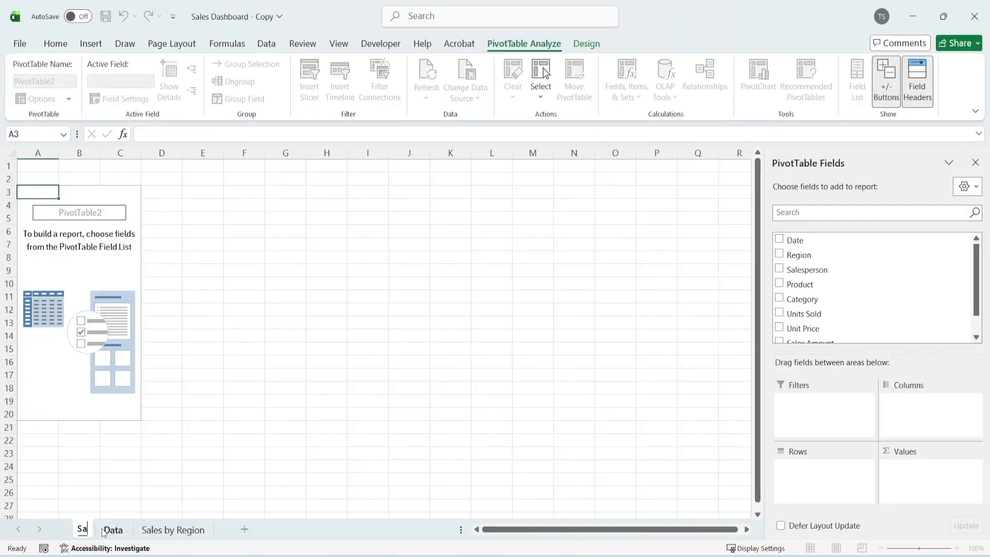
pyautogui.write('les by Product')
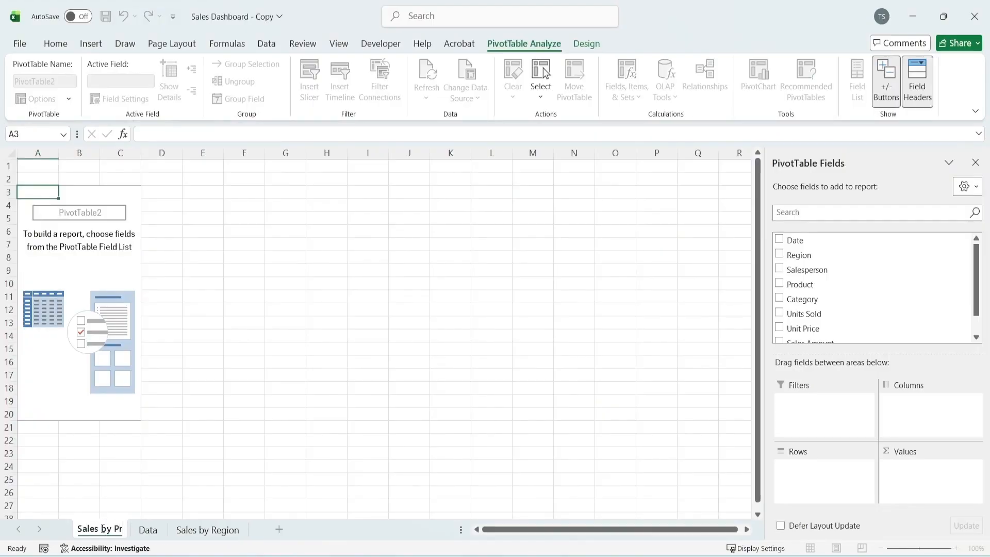
# Build the PivotTable with Product as rows and the sum of Sales Amount as values
pyautogui.click(79, 297)
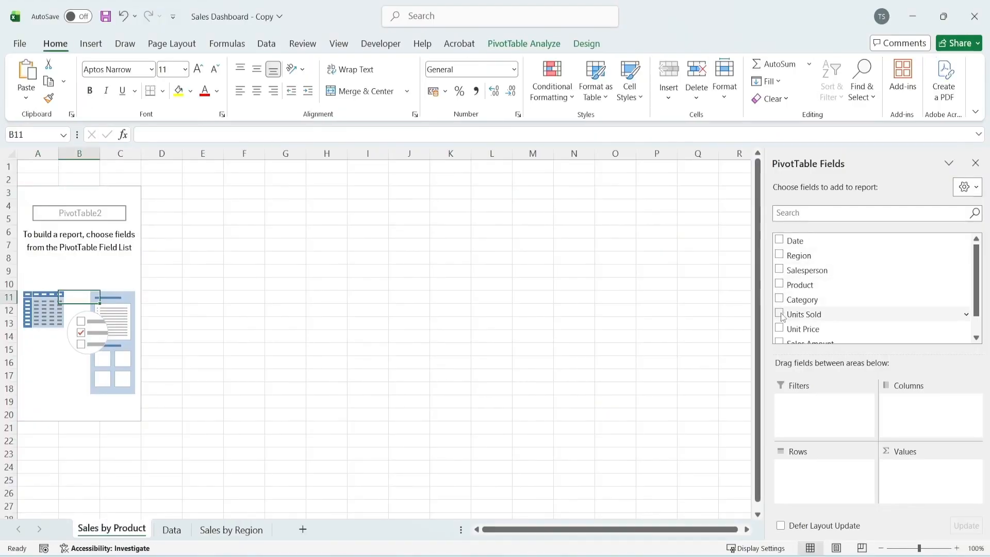
pyautogui.click(779, 285)
pyautogui.scroll(-1, 787, 307)
pyautogui.click(780, 320)
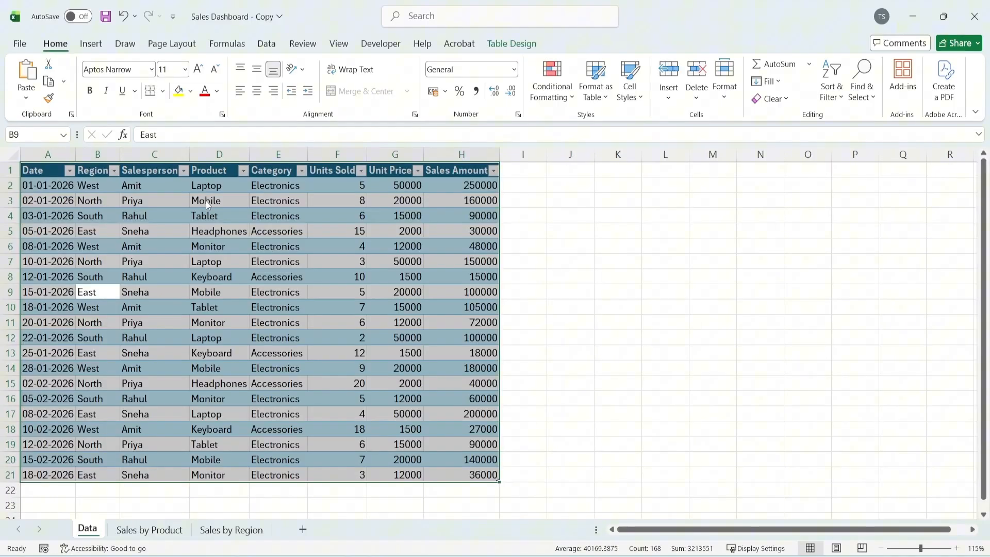
# Insert a third PivotTable from the sales table on a new worksheet and name that sheet Monthly Sales Trend
pyautogui.hotkey('alt', 'n')
pyautogui.press('v')
pyautogui.press('t')
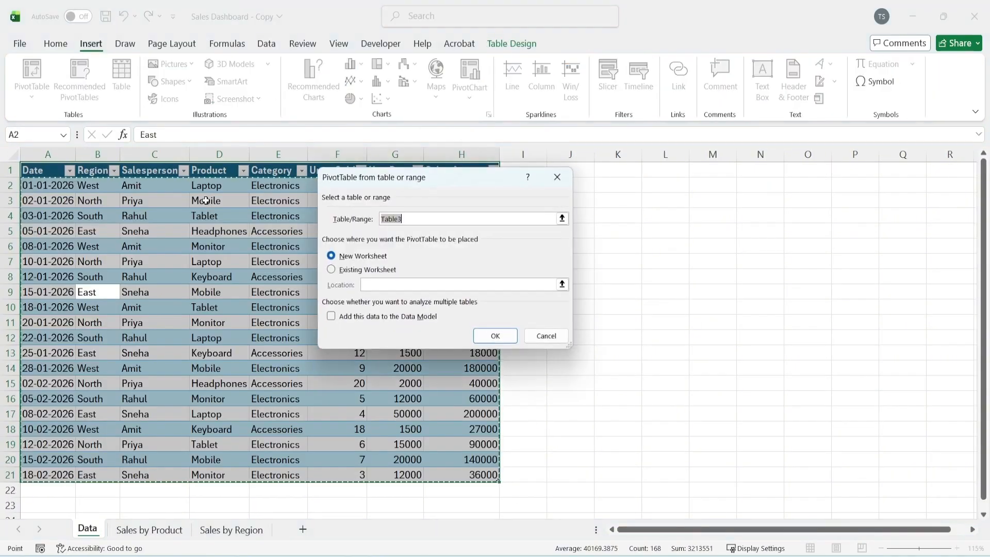
pyautogui.click(492, 332)
pyautogui.doubleClick(92, 528)
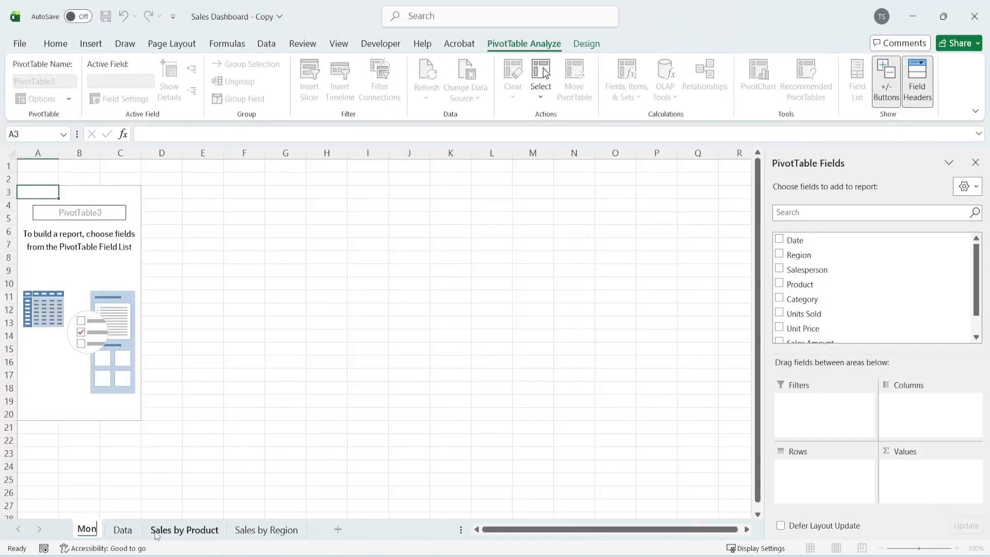
pyautogui.write('Monthly Sales Trend')
pyautogui.press('Return')
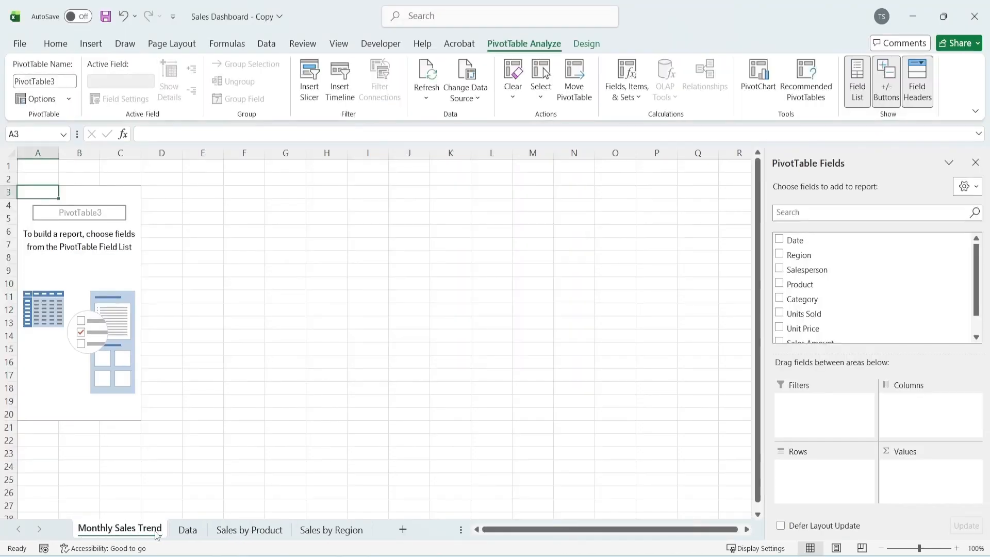
# Add Date to the rows and Sales Amount to the values of the monthly trend PivotTable
pyautogui.click(93, 333)
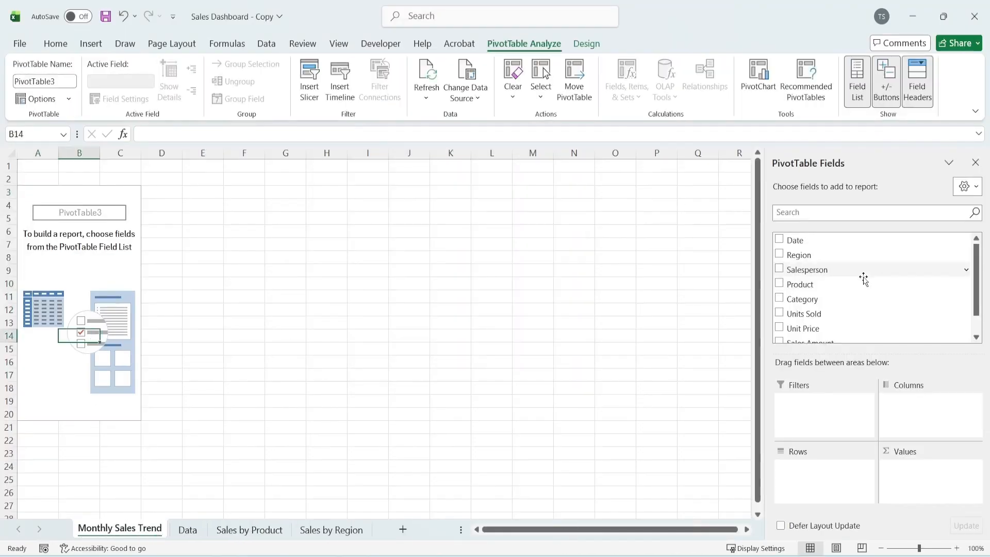
pyautogui.click(779, 239)
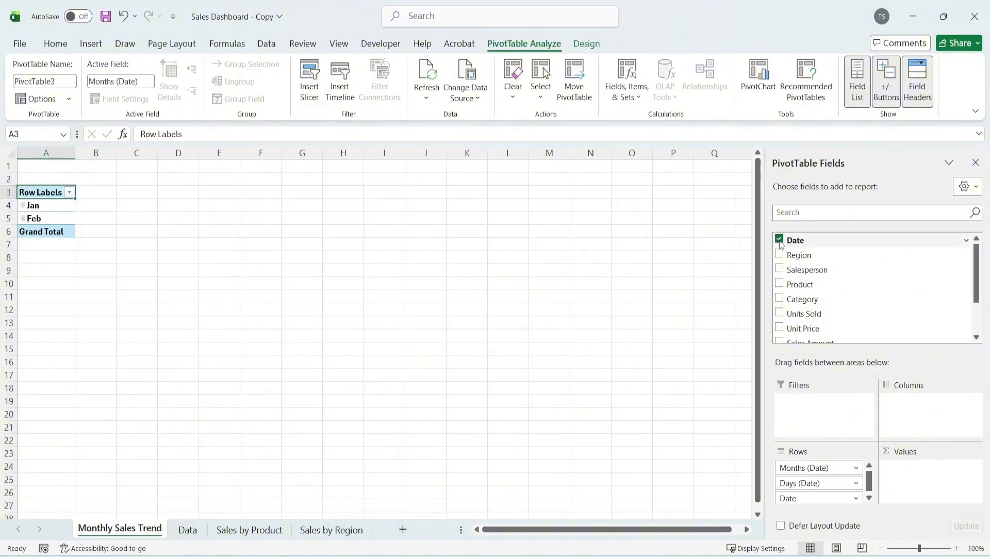
pyautogui.scroll(-2, 780, 244)
pyautogui.click(779, 289)
# Remove the Days (Date) and Date fields from the PivotTable, keeping only Months (Date) as rows
pyautogui.click(779, 305)
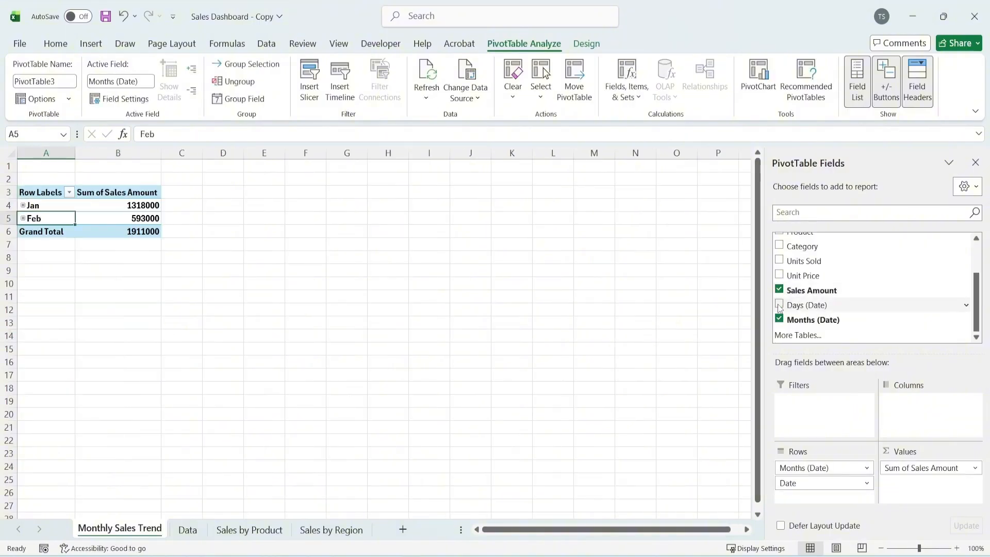
pyautogui.scroll(2, 821, 314)
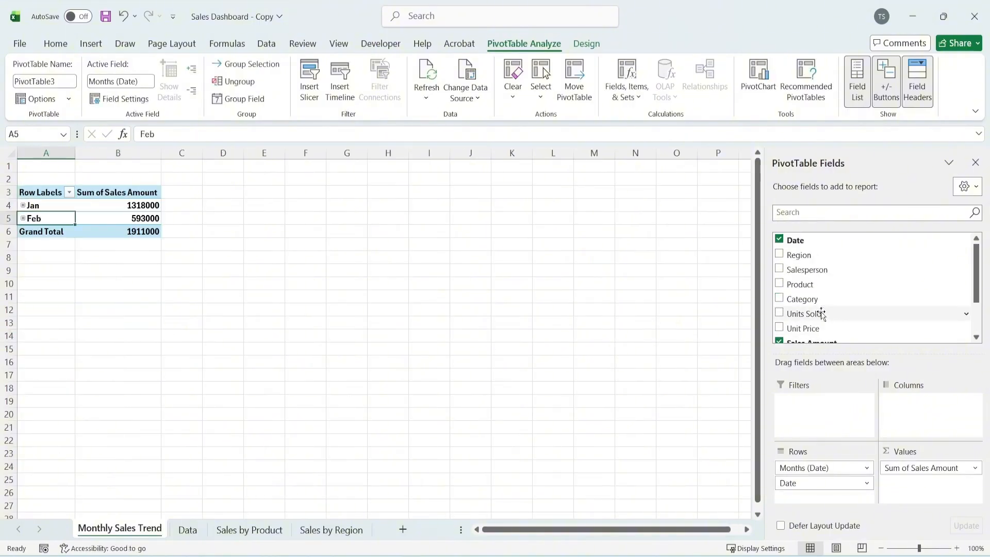
pyautogui.click(779, 240)
pyautogui.click(92, 223)
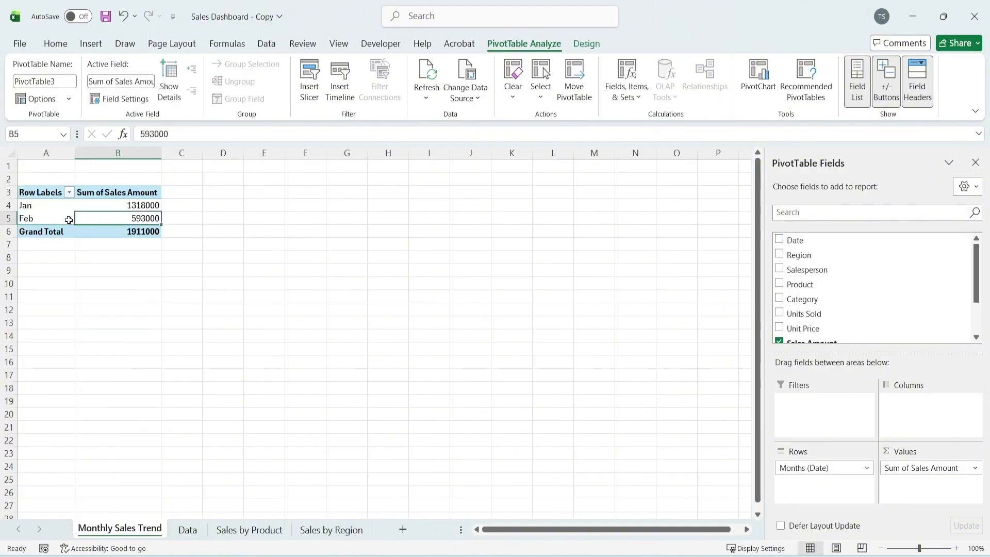
pyautogui.moveTo(28, 208); pyautogui.dragTo(135, 206)
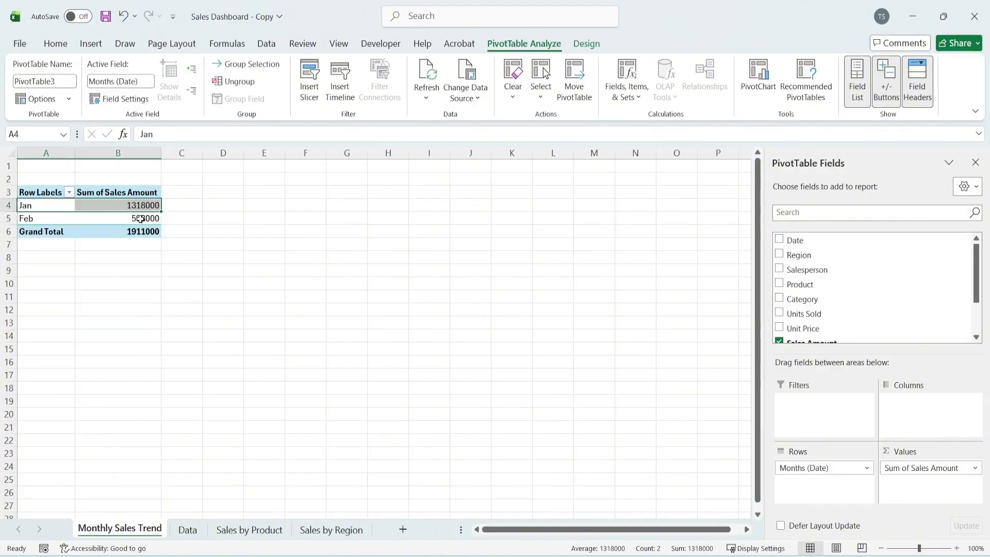
pyautogui.click(140, 219)
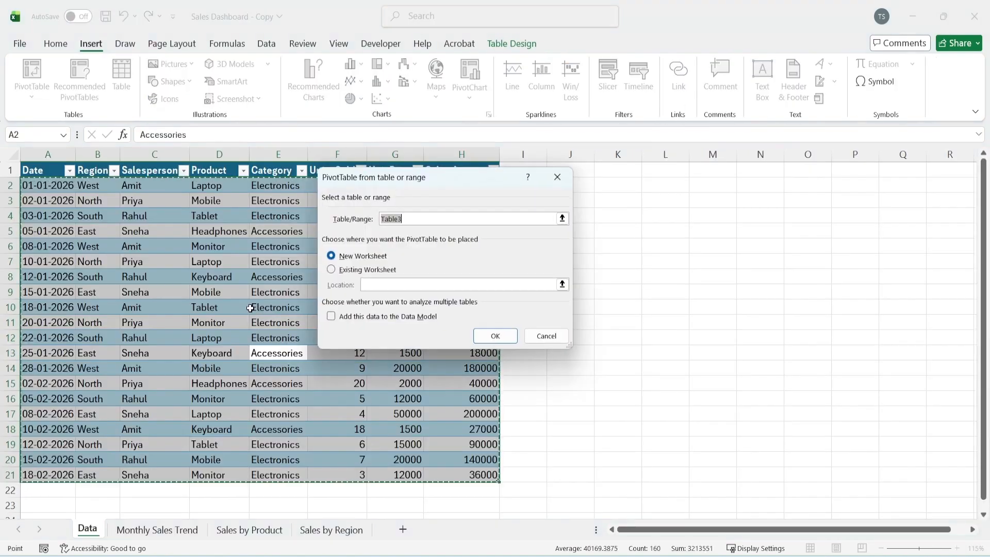
# Insert a fourth PivotTable from the sales table on a new worksheet and name that sheet Sales by Category
pyautogui.click(494, 336)
pyautogui.doubleClick(80, 533)
pyautogui.write('Sales b')
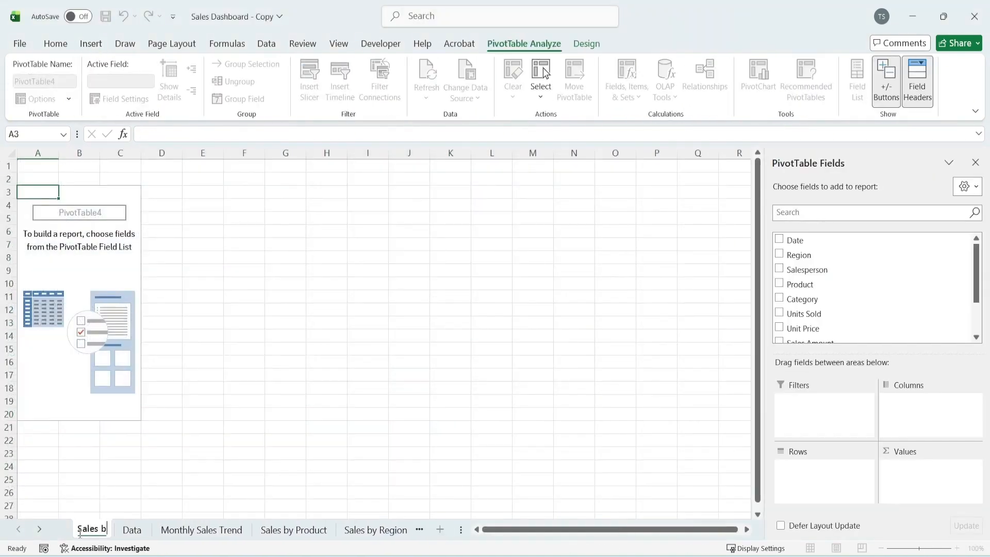
pyautogui.write('y Category')
pyautogui.press('Return')
# Build the PivotTable with Category as rows and the sum of Sales Amount as values
pyautogui.click(779, 298)
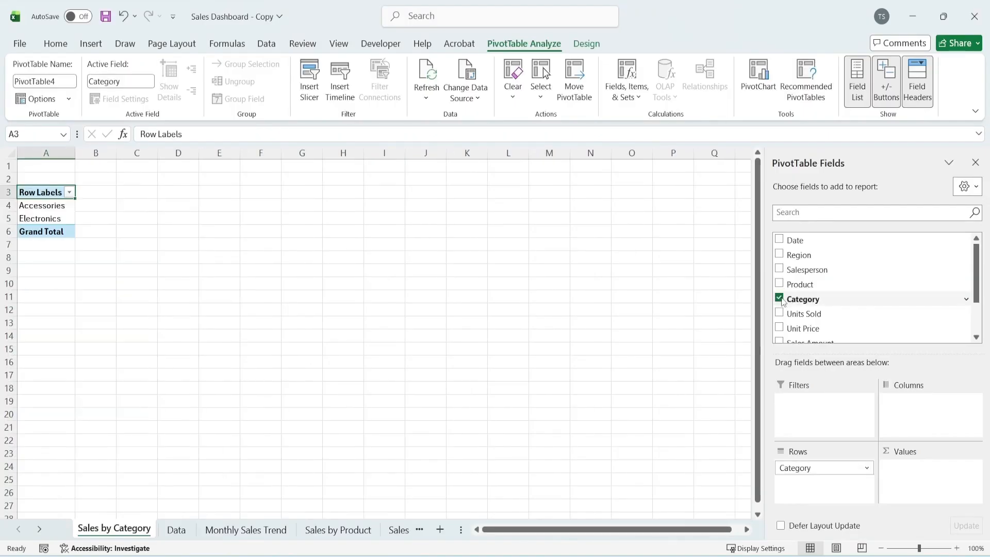
pyautogui.scroll(-2, 782, 301)
pyautogui.click(779, 290)
# Move the Data sheet in front of the Sales by Category sheet
pyautogui.moveTo(117, 270); pyautogui.dragTo(181, 271)
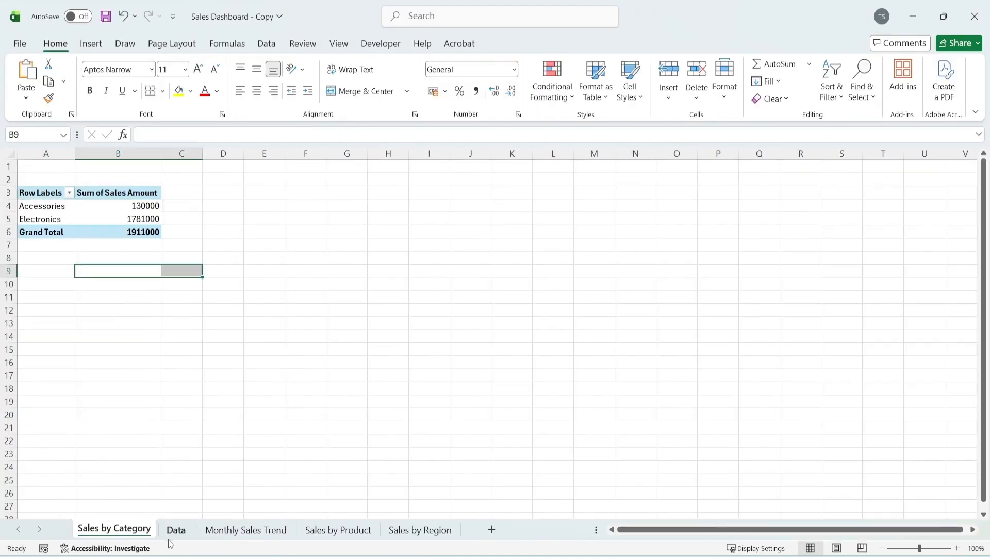
pyautogui.moveTo(172, 536); pyautogui.dragTo(101, 539)
pyautogui.click(138, 531)
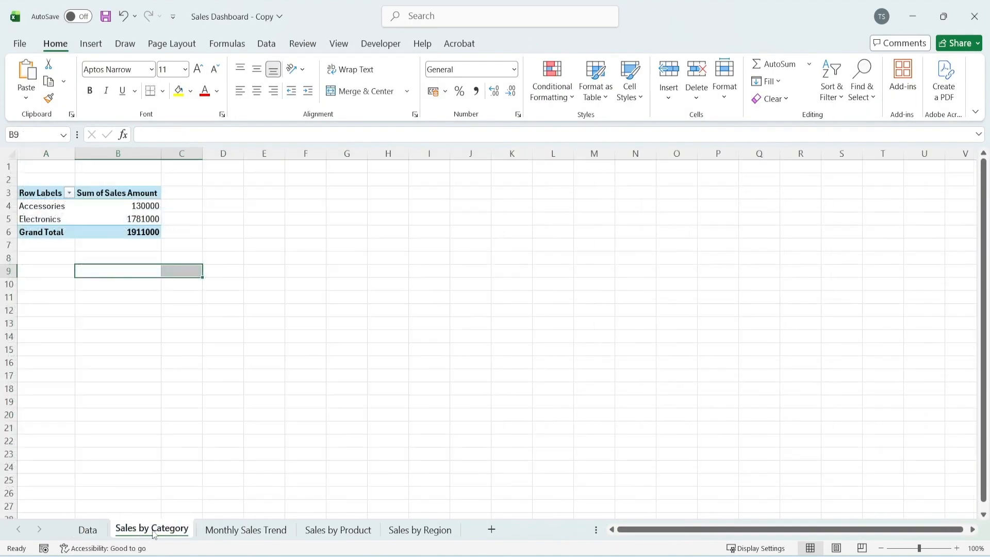
# Insert a 2-D clustered column chart from the whole PivotTable on the Sales by Region sheet
pyautogui.click(420, 529)
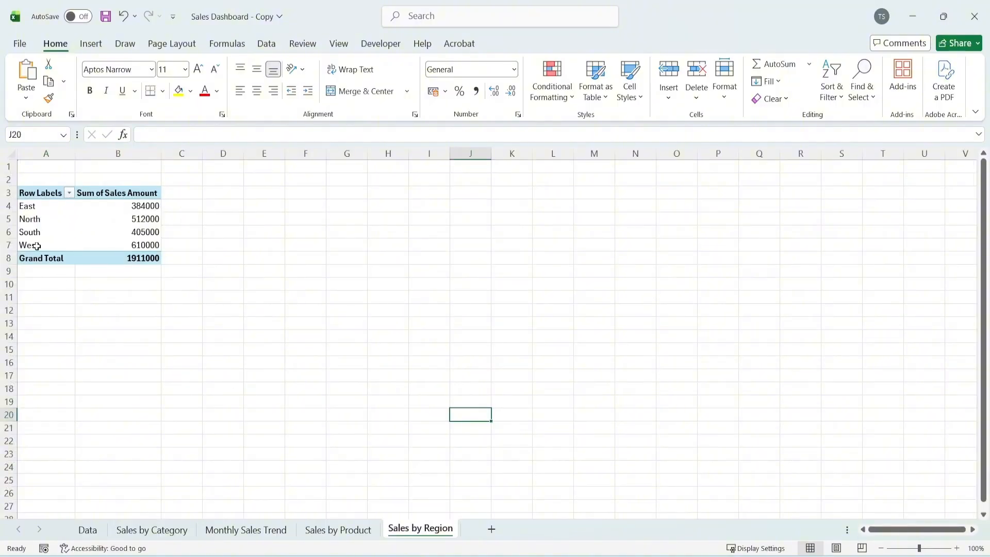
pyautogui.click(97, 233)
pyautogui.hotkey('ctrl', 'a')
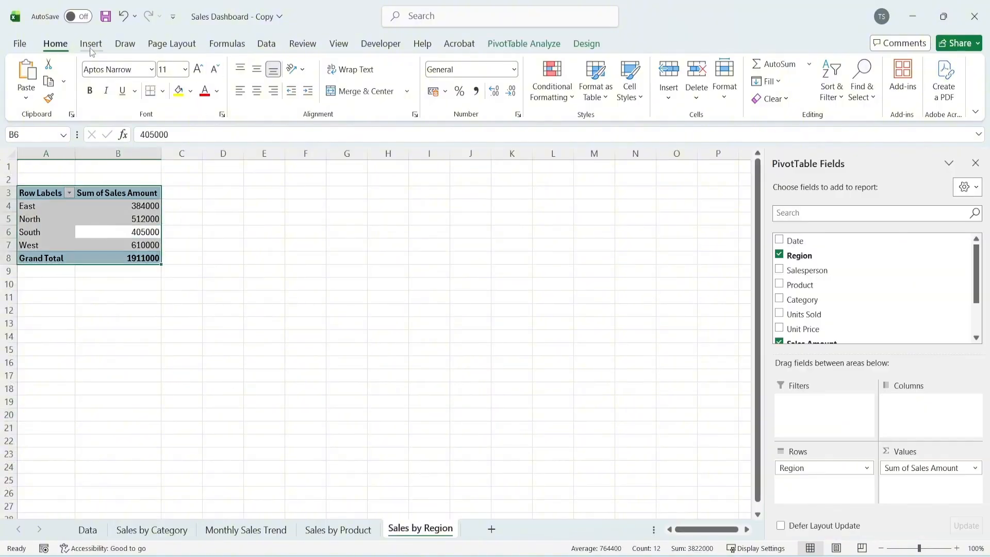
pyautogui.click(91, 49)
pyautogui.click(354, 65)
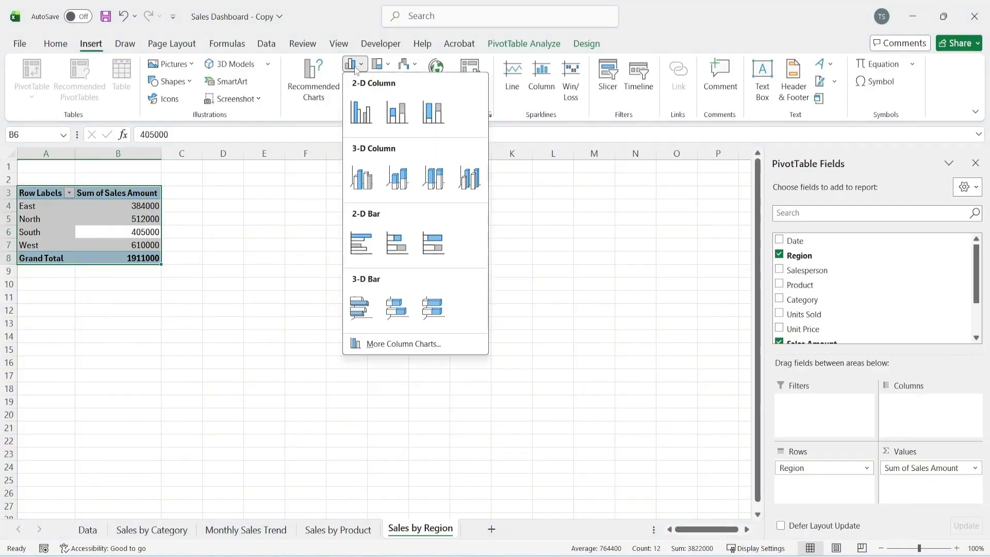
pyautogui.click(361, 112)
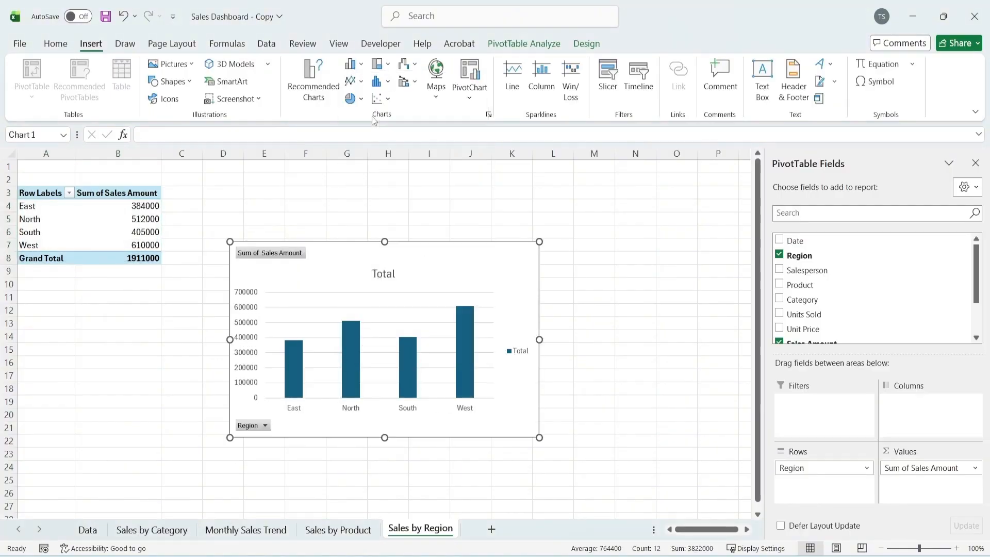
# Change the column chart's title to Sales by Region
pyautogui.doubleClick(382, 217)
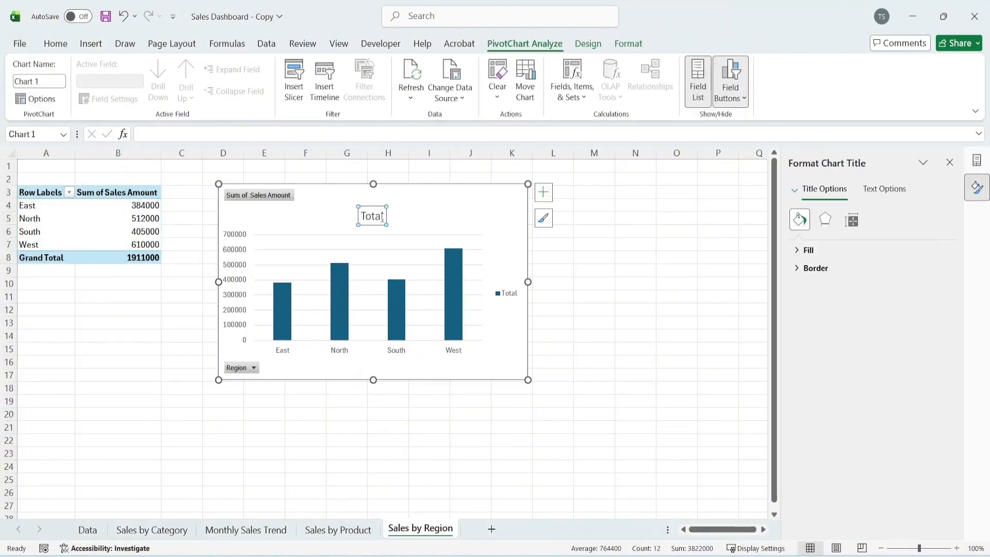
pyautogui.write('Sales by Region')
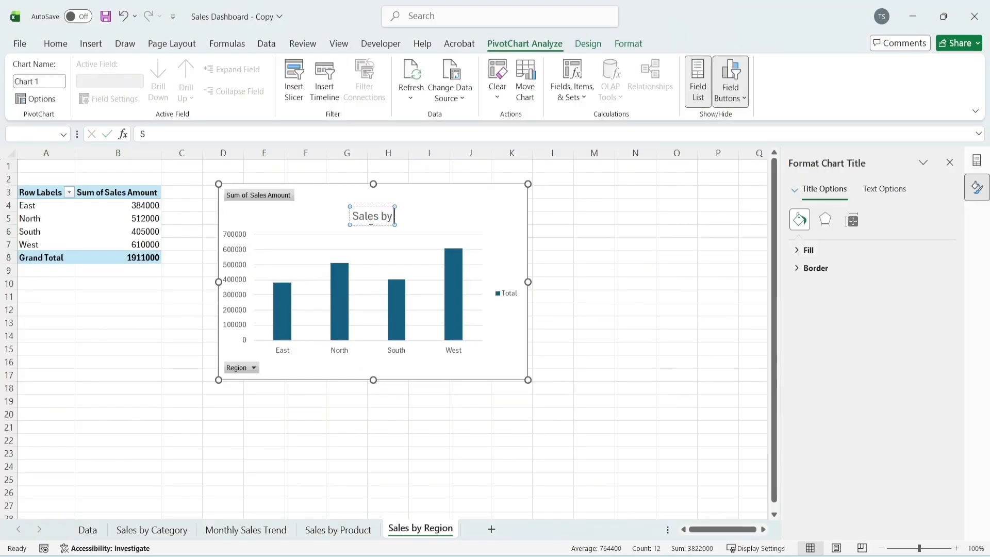
pyautogui.press('Escape')
pyautogui.press('Escape')
# Hide all field buttons on the Sales by Region chart and add data labels to its columns
pyautogui.rightClick(278, 195)
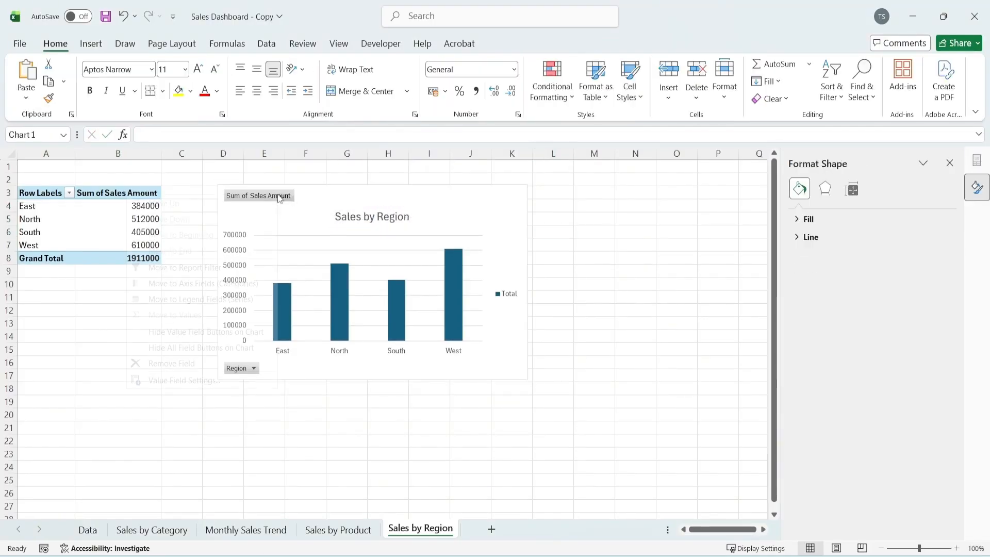
pyautogui.click(250, 330)
pyautogui.click(285, 313)
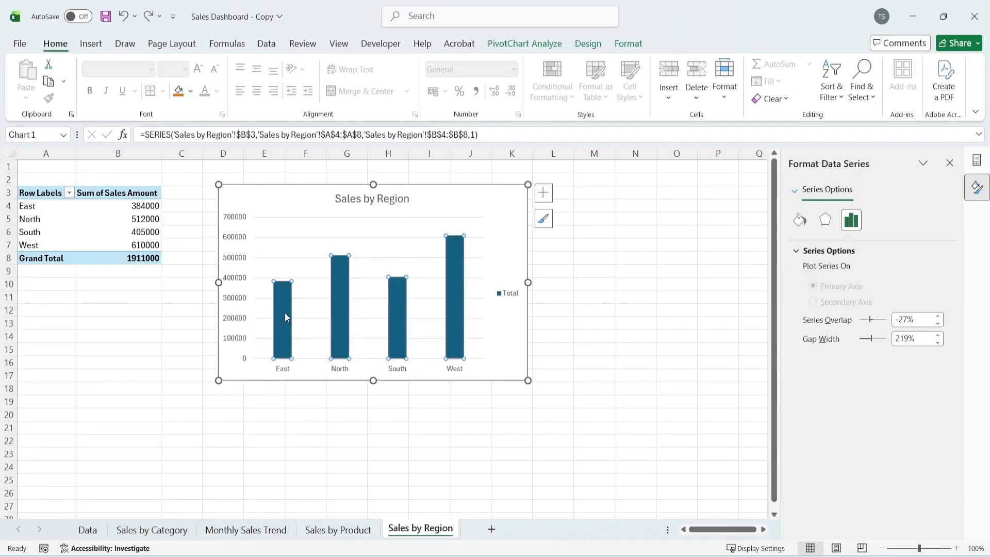
pyautogui.rightClick(285, 313)
pyautogui.moveTo(411, 468)
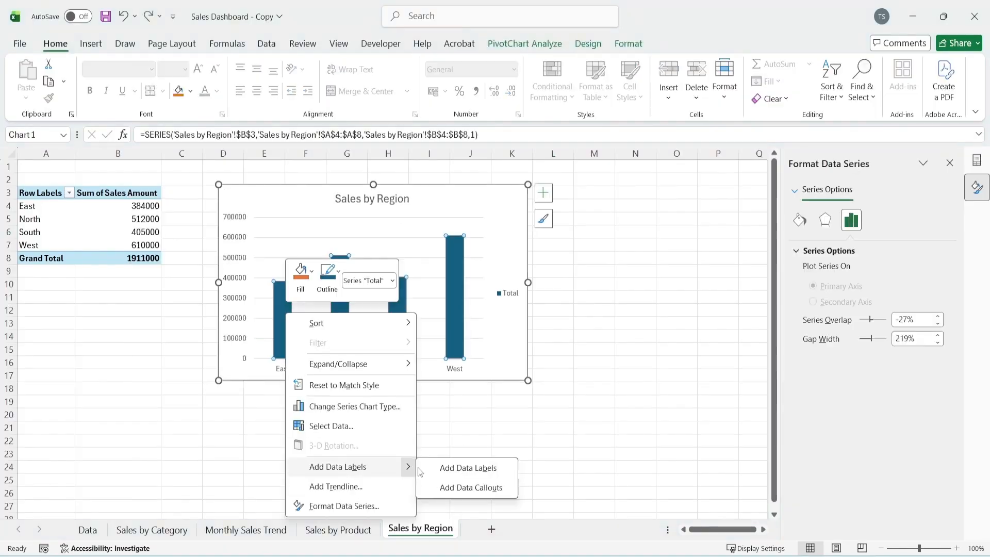
pyautogui.click(466, 468)
pyautogui.click(264, 427)
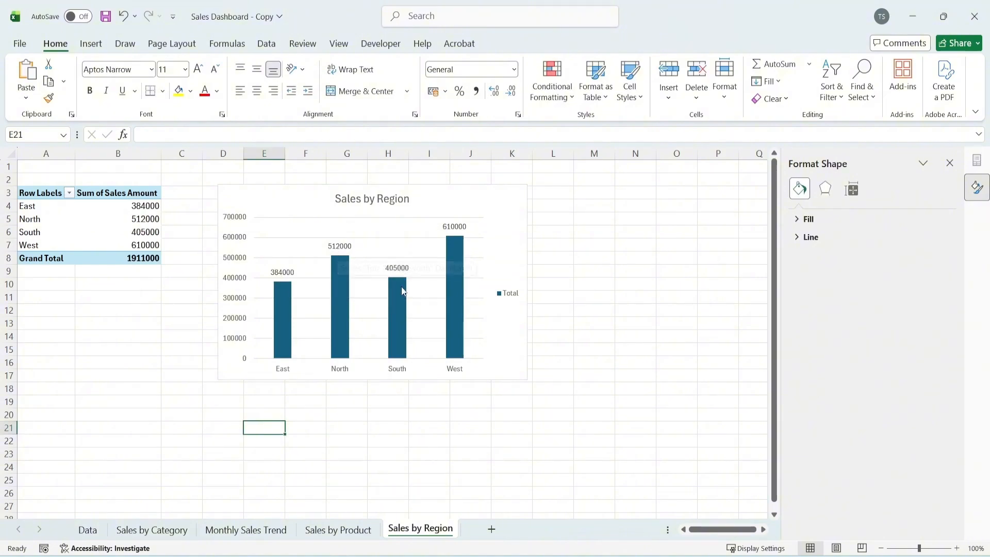
# Insert a 2-D clustered bar chart from the Sales by Product PivotTable and place it beside the table
pyautogui.hotkey('ctrl', 'pageup')
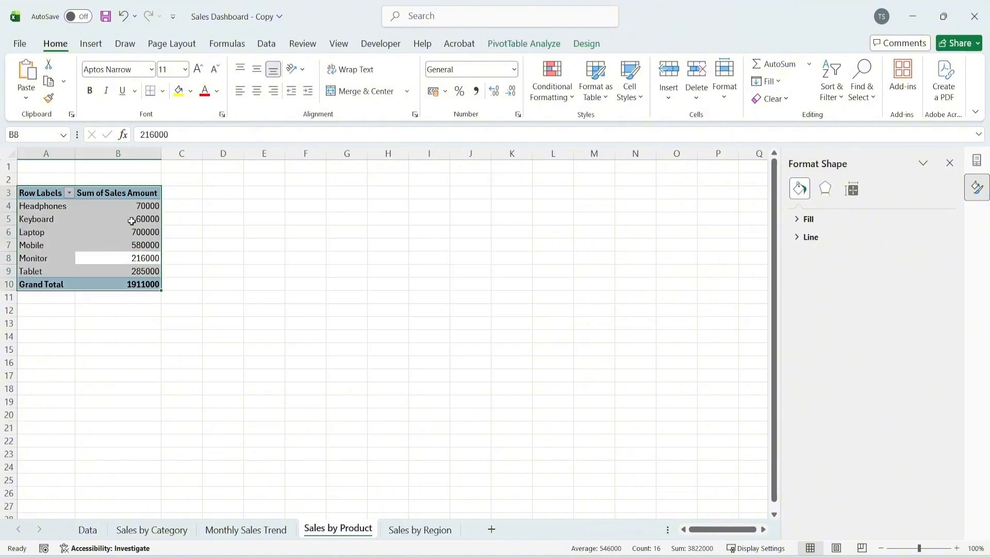
pyautogui.click(92, 44)
pyautogui.click(354, 64)
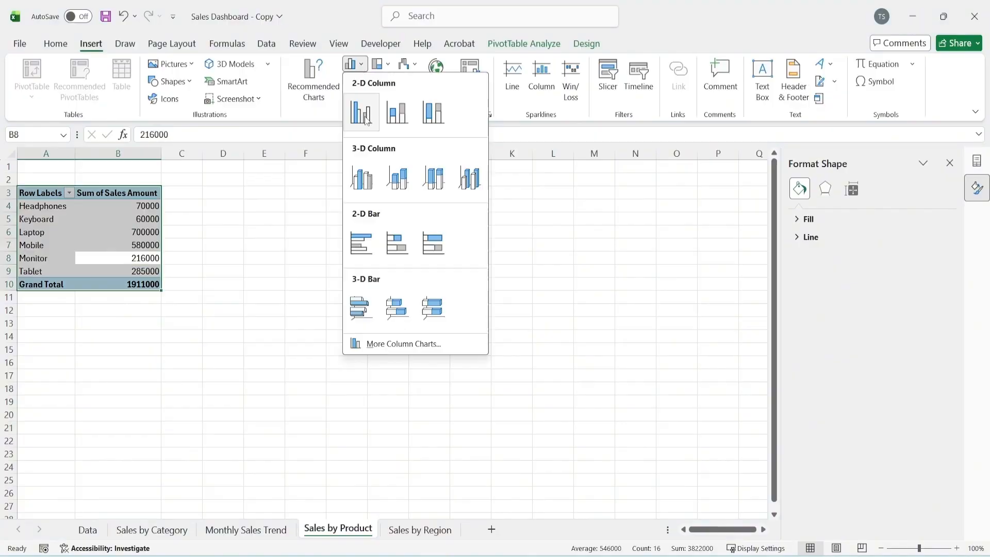
pyautogui.click(372, 247)
pyautogui.moveTo(376, 250); pyautogui.dragTo(404, 188)
# Change the bar chart's title to Sales by Products
pyautogui.doubleClick(397, 210)
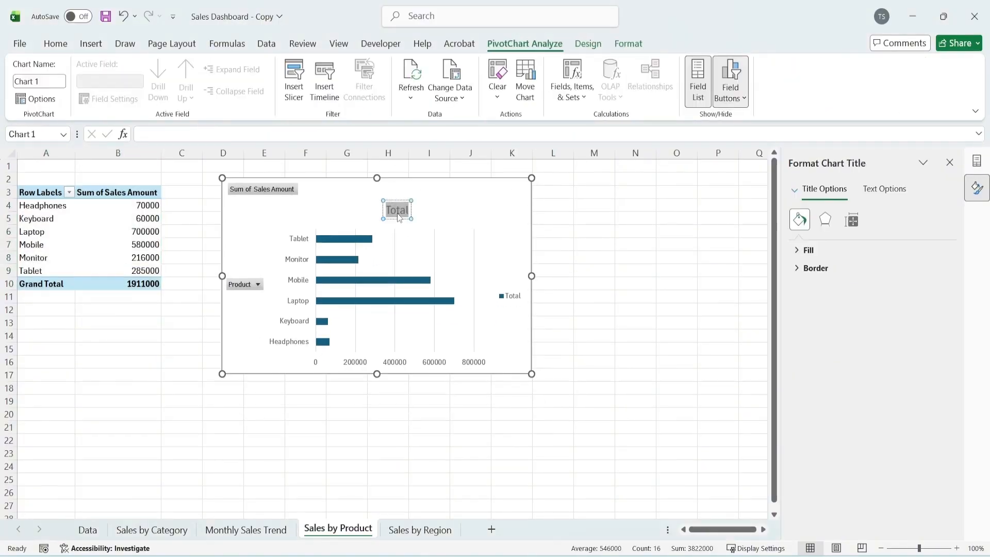
pyautogui.write('Sales by Pr')
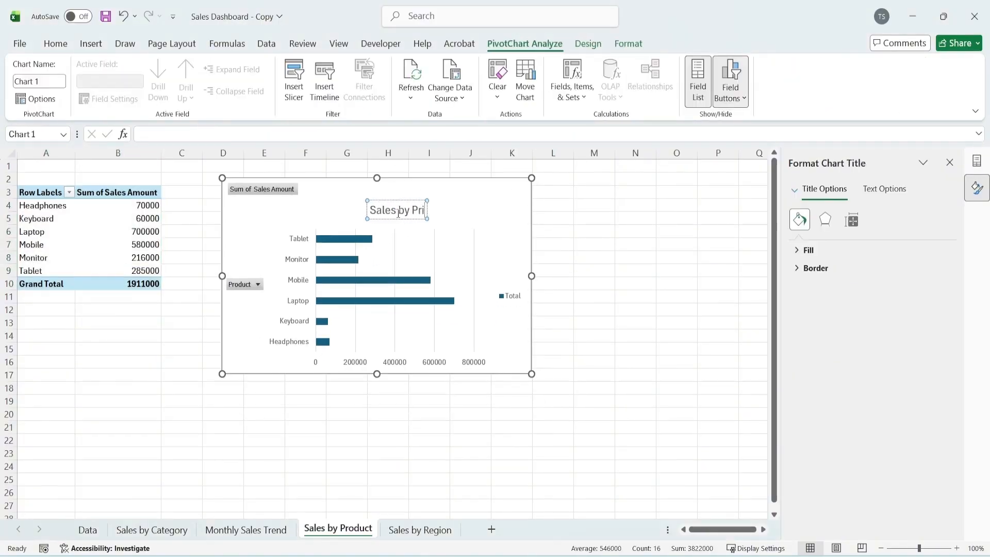
pyautogui.write('oducts')
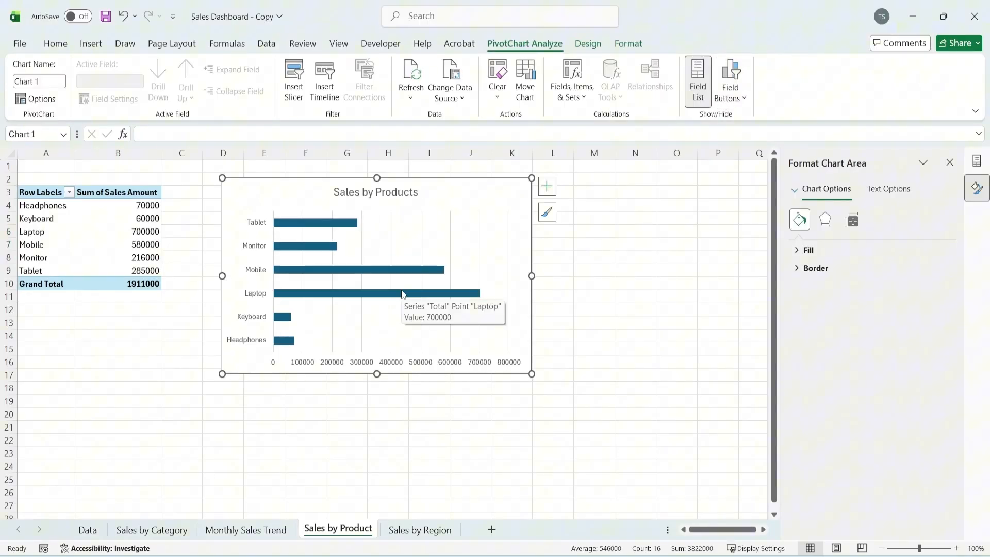
# Hide the field buttons on the Sales by Products chart and add data labels to its bars
pyautogui.rightClick(403, 293)
pyautogui.click(557, 442)
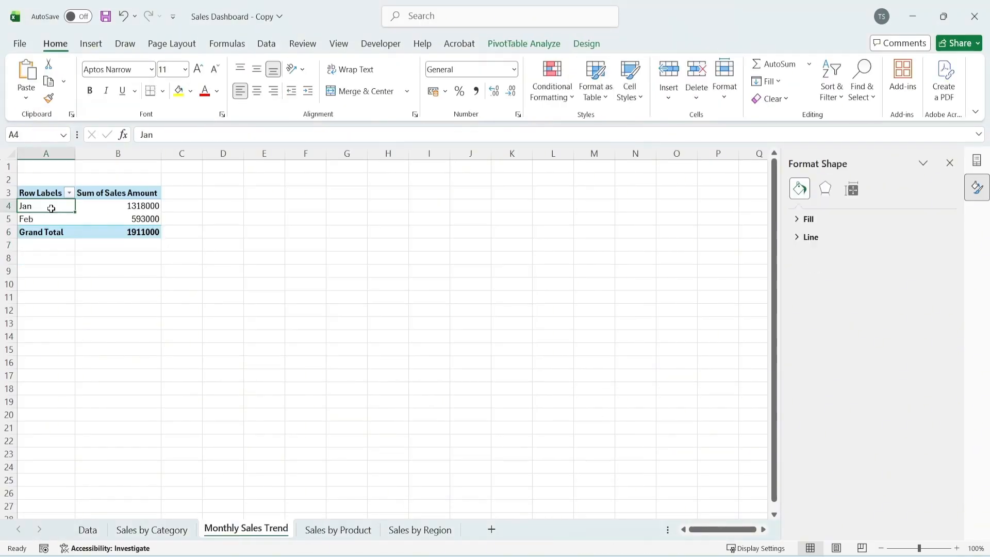
# Insert a 2-D line chart from the PivotTable on the Monthly Sales Trend sheet
pyautogui.hotkey('ctrl', 'a')
pyautogui.click(91, 43)
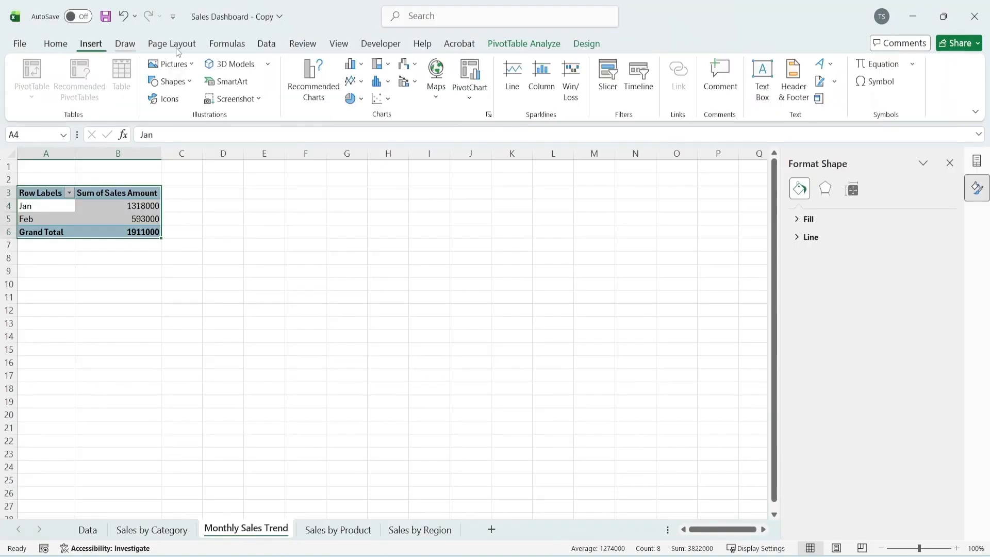
pyautogui.click(364, 84)
pyautogui.click(360, 130)
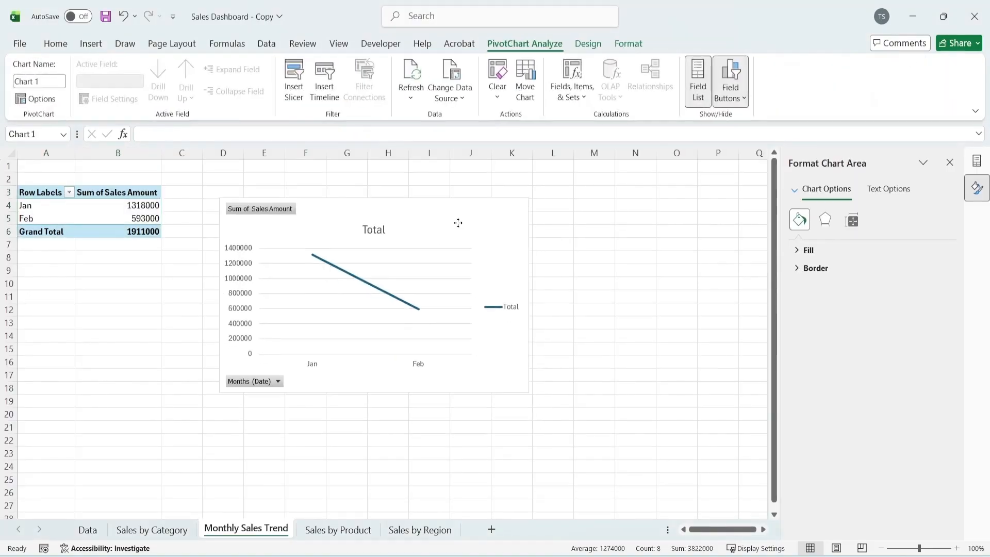
# Hide all field buttons on the monthly line chart and delete its legend
pyautogui.rightClick(262, 200)
pyautogui.click(187, 353)
pyautogui.rightClick(499, 289)
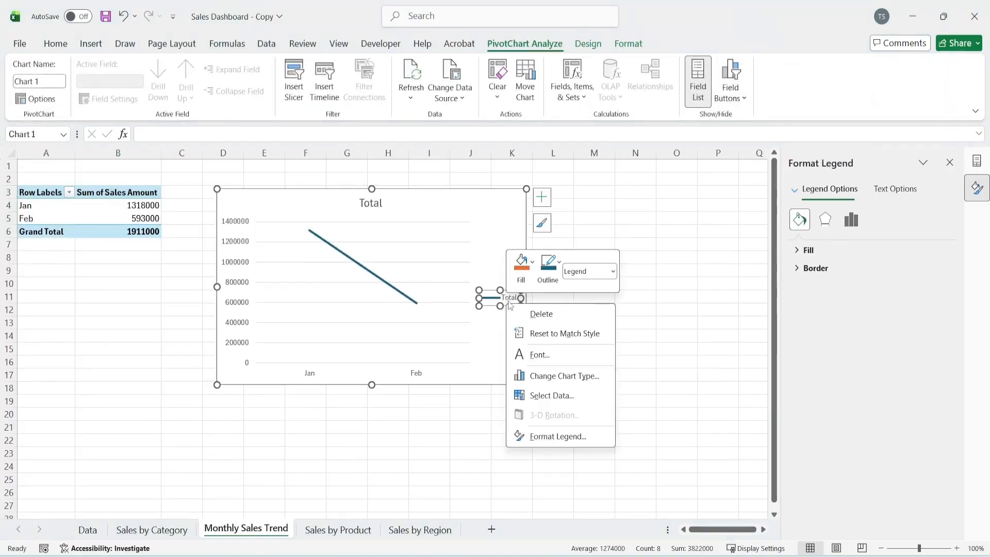
pyautogui.click(516, 332)
# Add data labels to the line series of the monthly sales chart
pyautogui.rightClick(362, 253)
pyautogui.moveTo(464, 405)
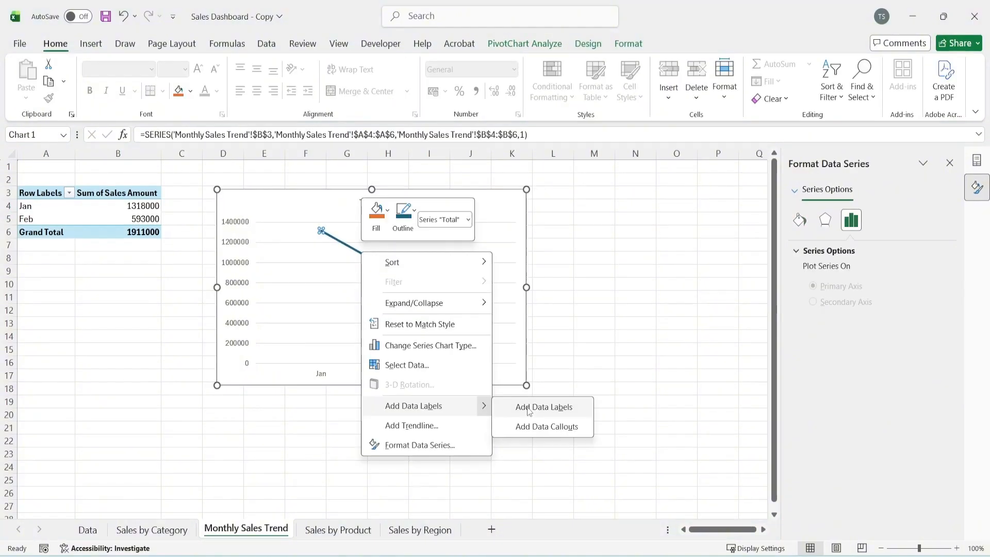
pyautogui.click(529, 411)
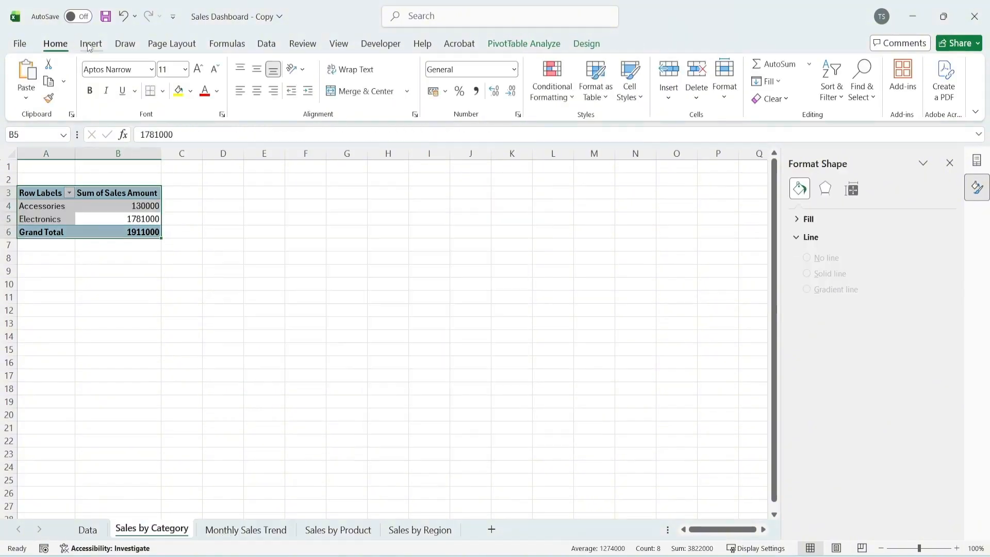
# Insert a 2-D pie chart from the Sales by Category PivotTable and hide all its field buttons
pyautogui.click(90, 44)
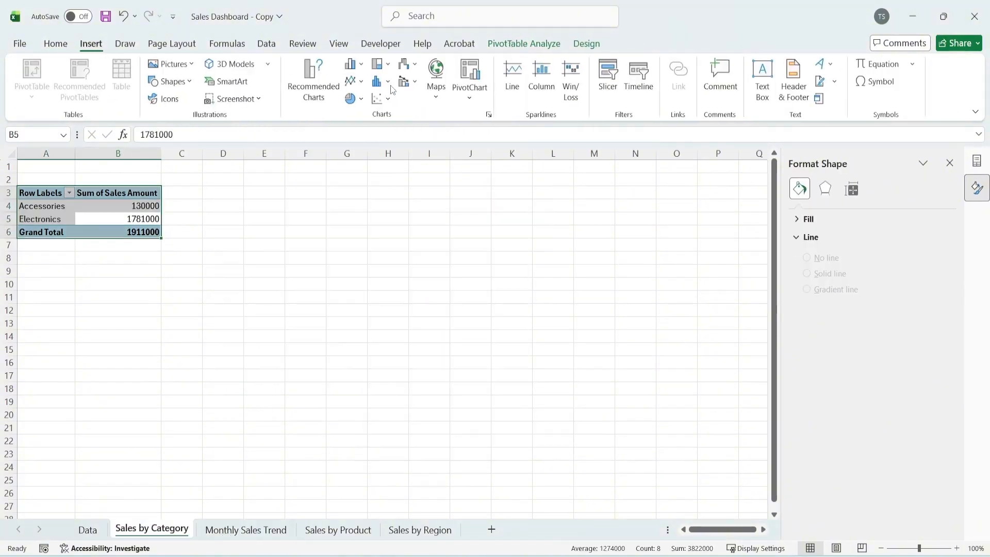
pyautogui.click(360, 99)
pyautogui.click(361, 147)
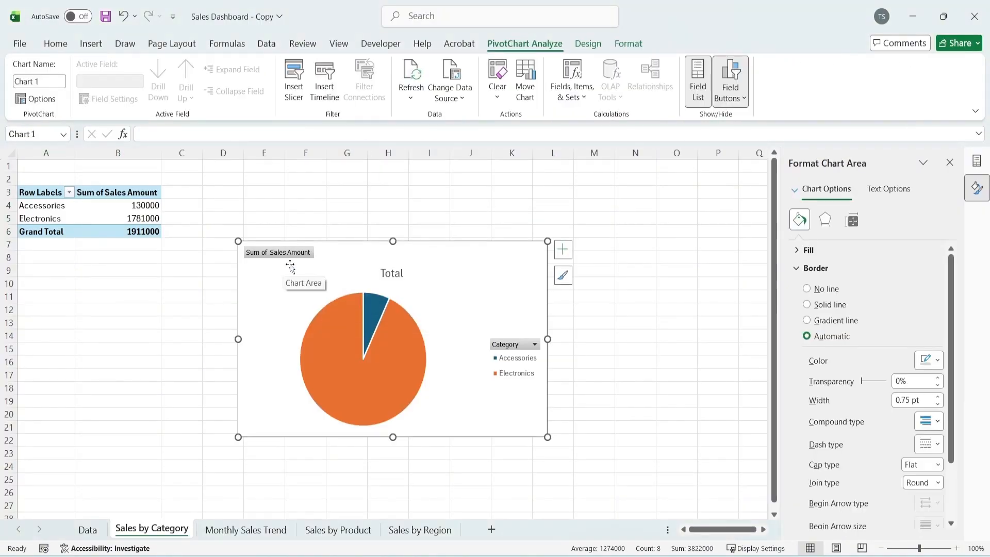
pyautogui.moveTo(444, 287); pyautogui.dragTo(438, 244)
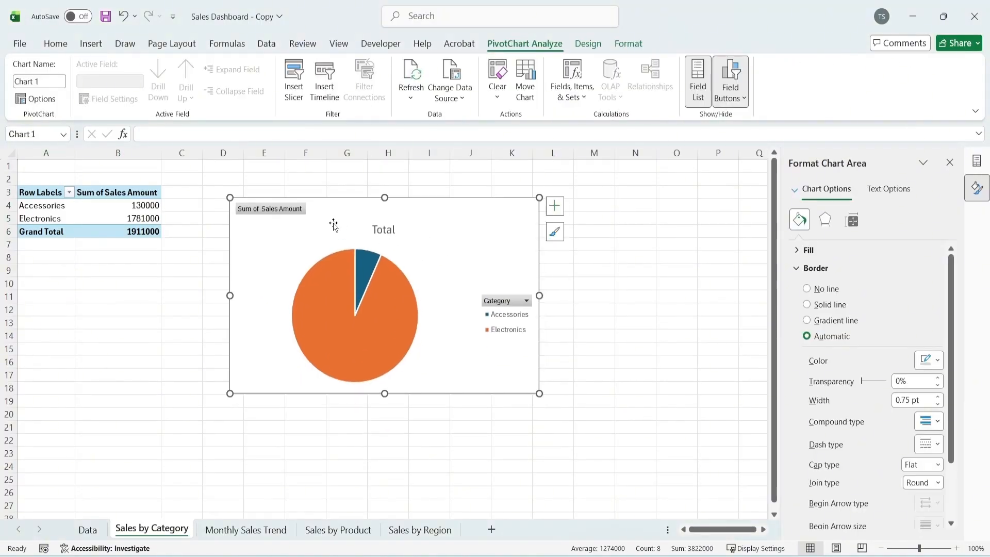
pyautogui.rightClick(288, 216)
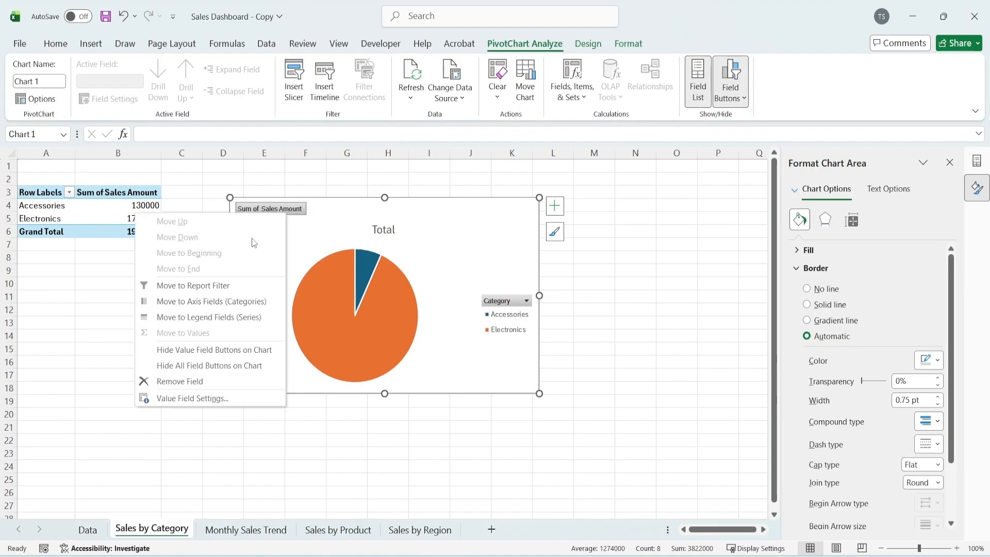
pyautogui.click(207, 365)
# Add data labels to the category pie chart and move the Electronics label outside the pie
pyautogui.rightClick(391, 313)
pyautogui.moveTo(516, 473)
pyautogui.click(564, 468)
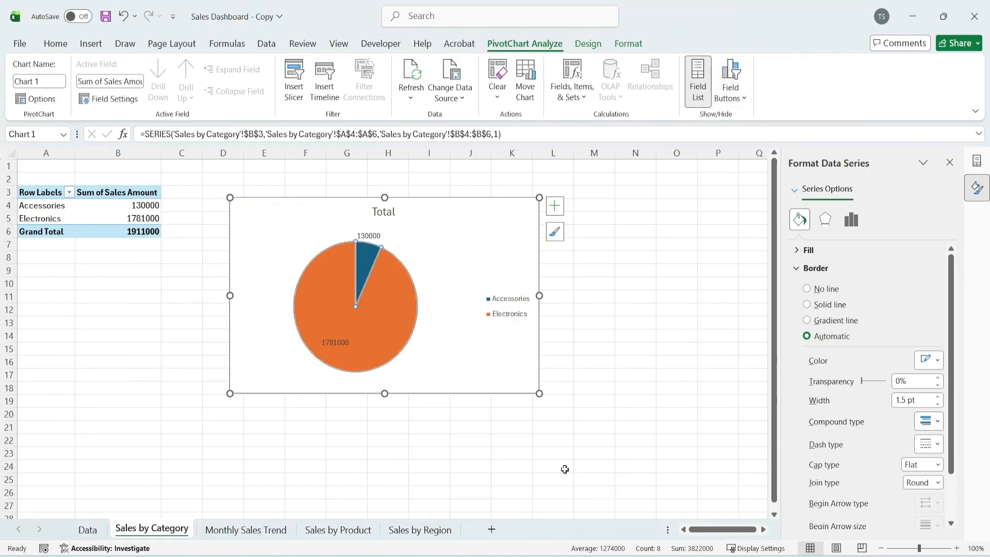
pyautogui.click(334, 345)
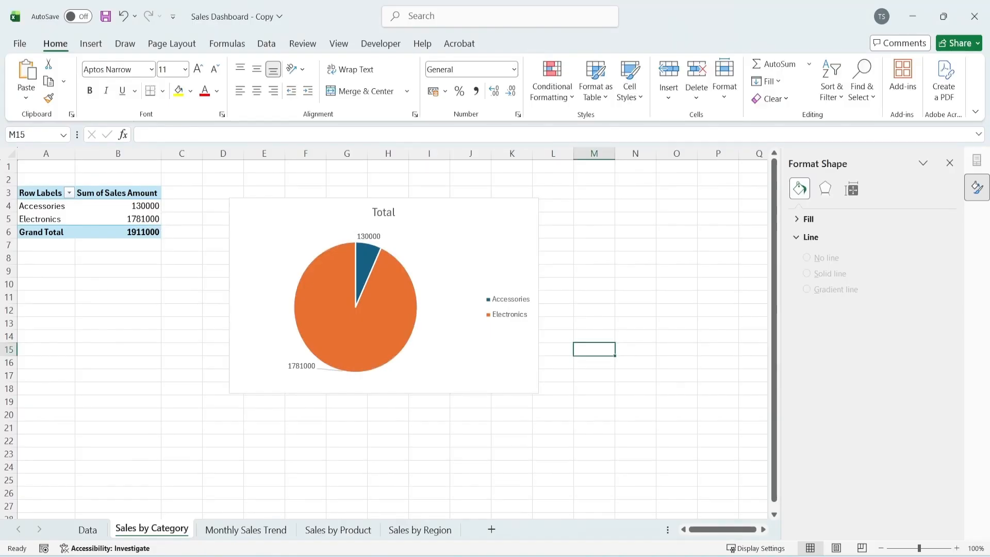
# Add a worksheet named KPI Cards after the Data sheet and enter the label Total Sales in cell A2
pyautogui.click(86, 535)
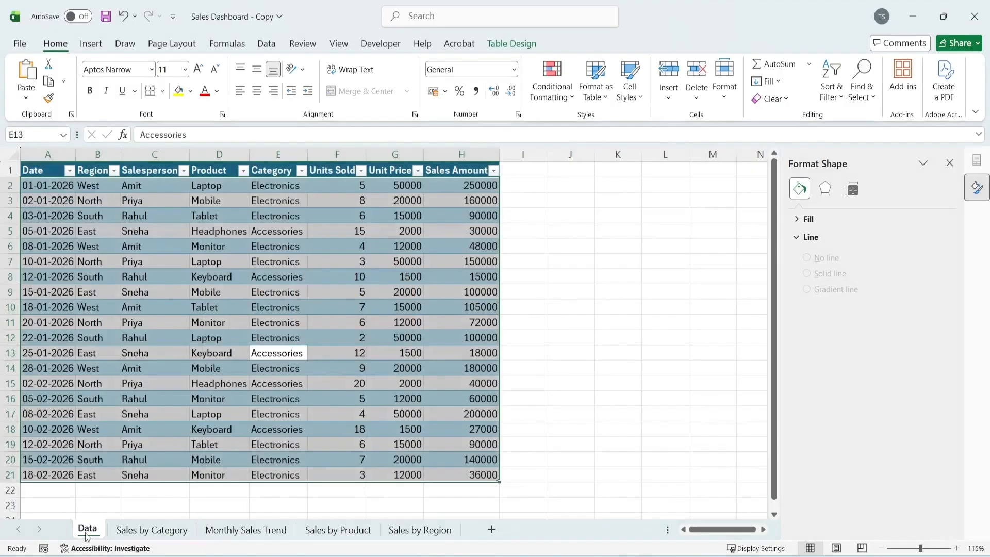
pyautogui.click(491, 529)
pyautogui.doubleClick(128, 530)
pyautogui.write('KPI Cards')
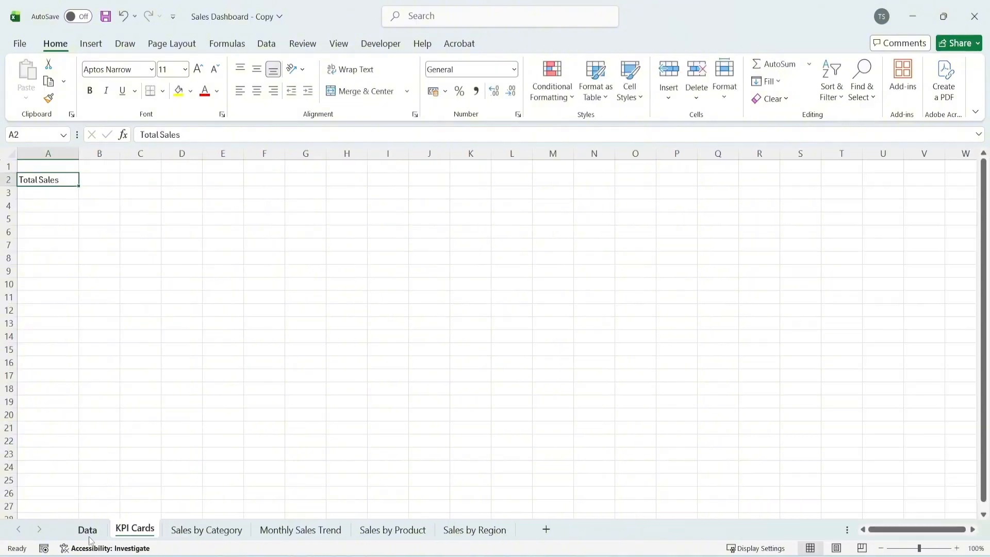
# Insert a PivotTable from the whole sales table on the Data sheet, placed at cell A3 of the KPI Cards sheet
pyautogui.click(87, 530)
pyautogui.click(151, 325)
pyautogui.hotkey('ctrl', 'a')
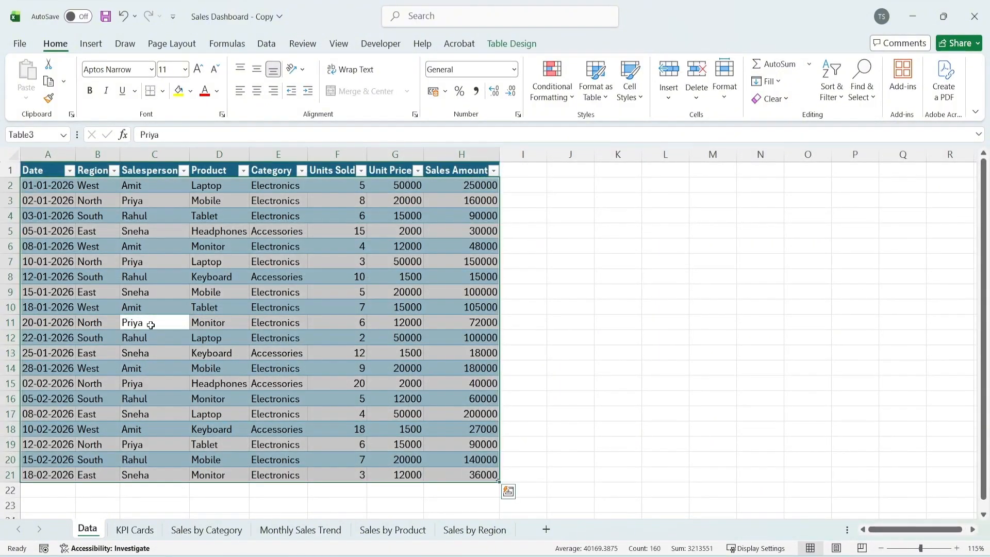
pyautogui.hotkey('alt', 'n')
pyautogui.press('v')
pyautogui.press('t')
pyautogui.click(355, 269)
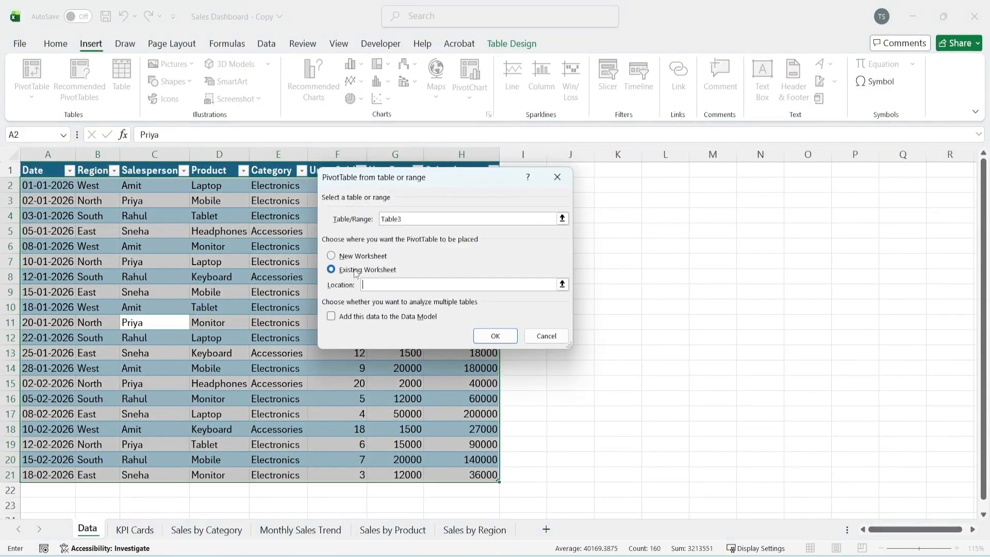
pyautogui.click(562, 284)
pyautogui.click(137, 534)
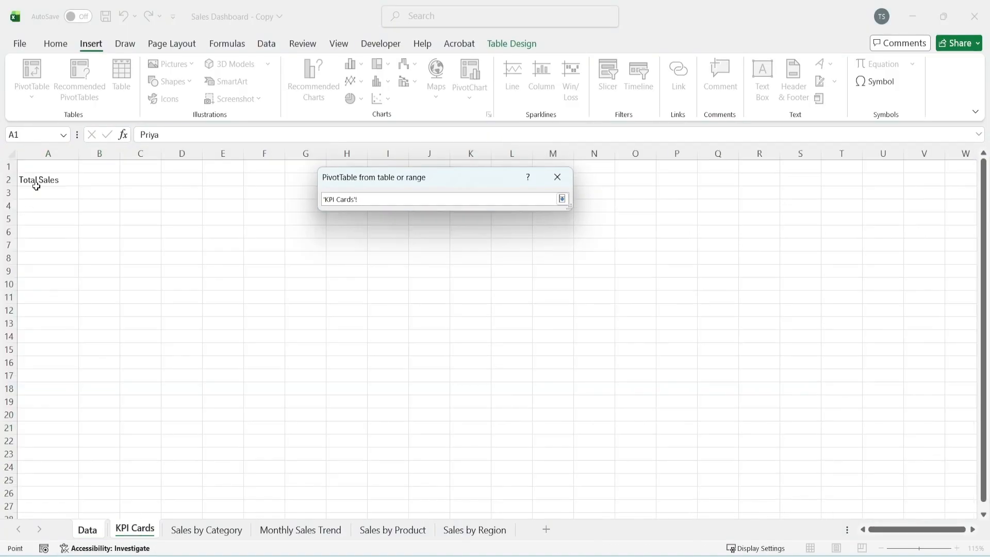
pyautogui.click(562, 199)
pyautogui.click(495, 335)
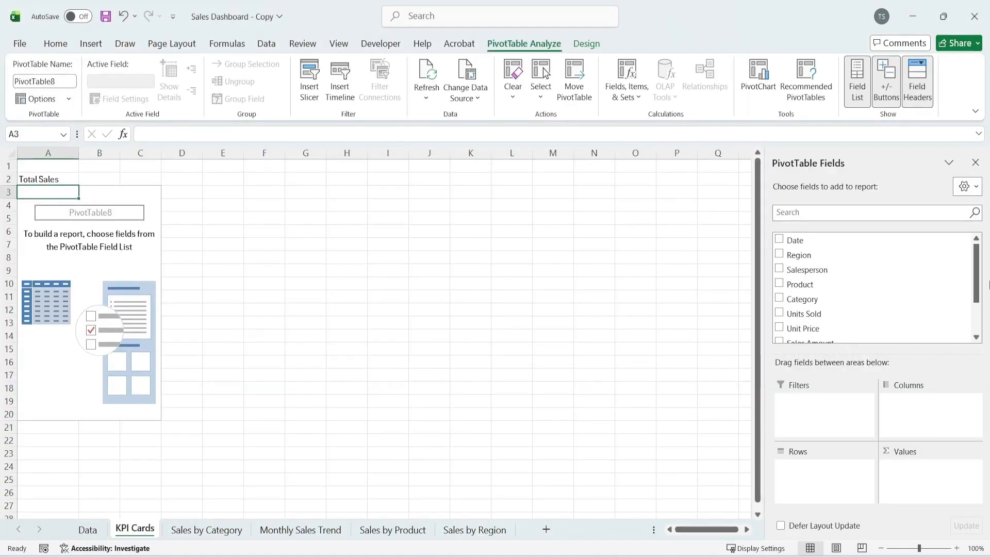
# Add the Sales Amount field as a sum to the new PivotTable on the KPI Cards sheet
pyautogui.scroll(-1, 814, 260)
pyautogui.scroll(-1, 815, 260)
pyautogui.click(813, 290)
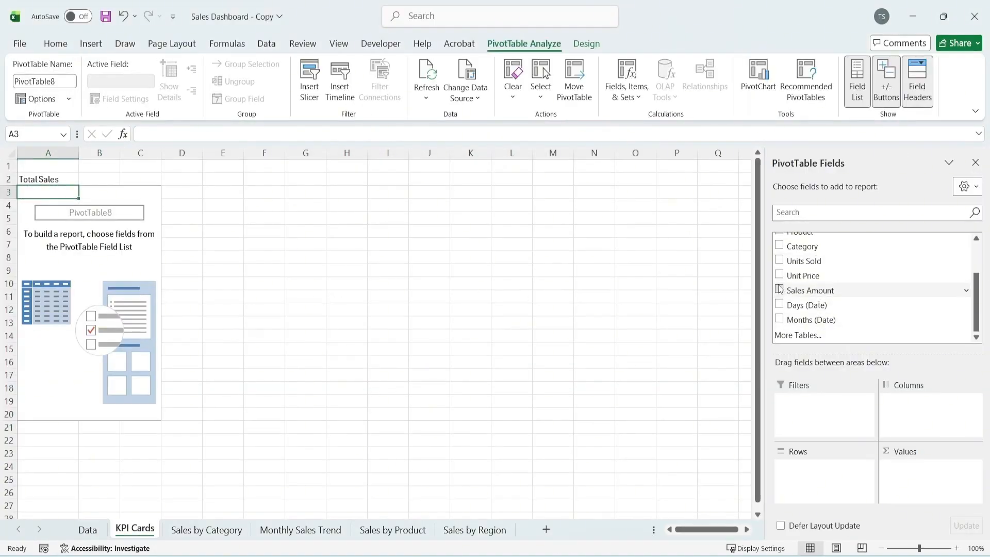
pyautogui.click(88, 207)
# Enter the label Total Units Sold in cell A8 of the KPI Cards sheet
pyautogui.click(62, 259)
pyautogui.write('Total Units Sold')
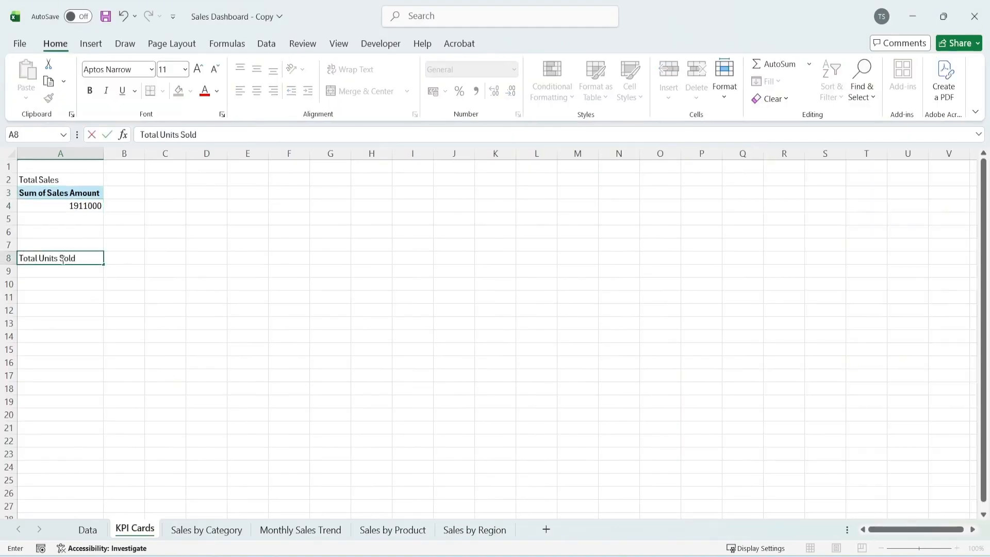
pyautogui.press('Return')
# Copy the Total Sales PivotTable to cell A9 and replace its Sales Amount field with Units Sold
pyautogui.moveTo(85, 194); pyautogui.dragTo(88, 208)
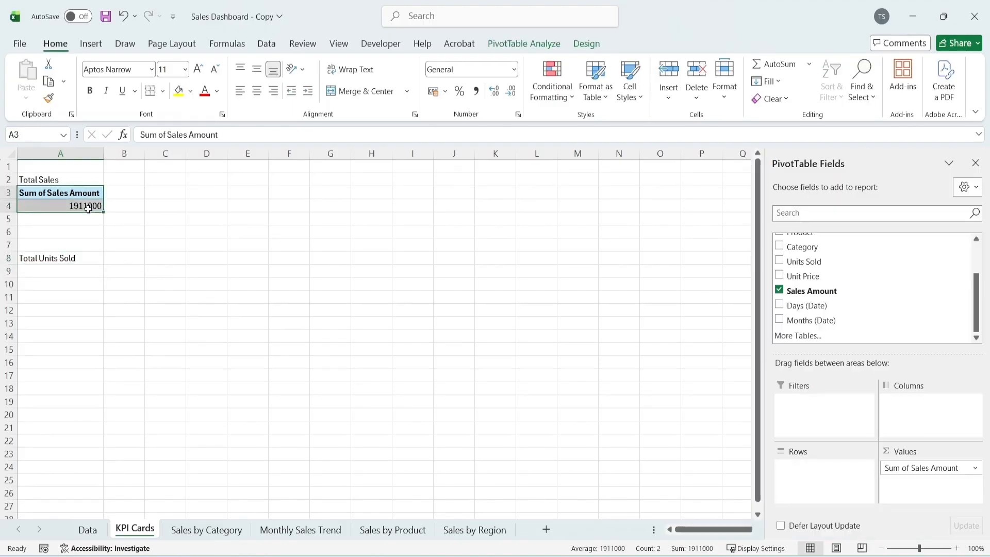
pyautogui.hotkey('ctrl', 'c')
pyautogui.click(81, 272)
pyautogui.hotkey('ctrl', 'v')
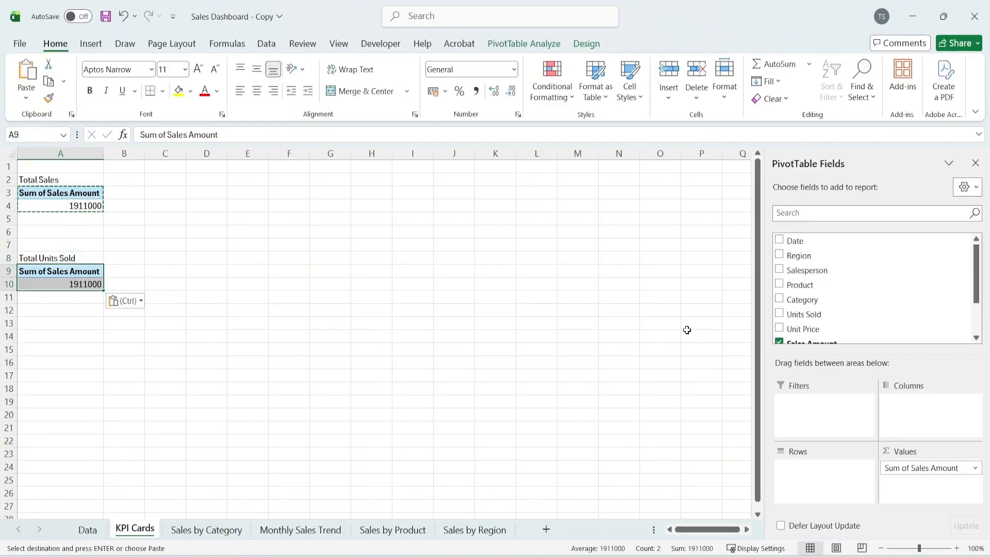
pyautogui.click(779, 290)
pyautogui.scroll(1, 784, 296)
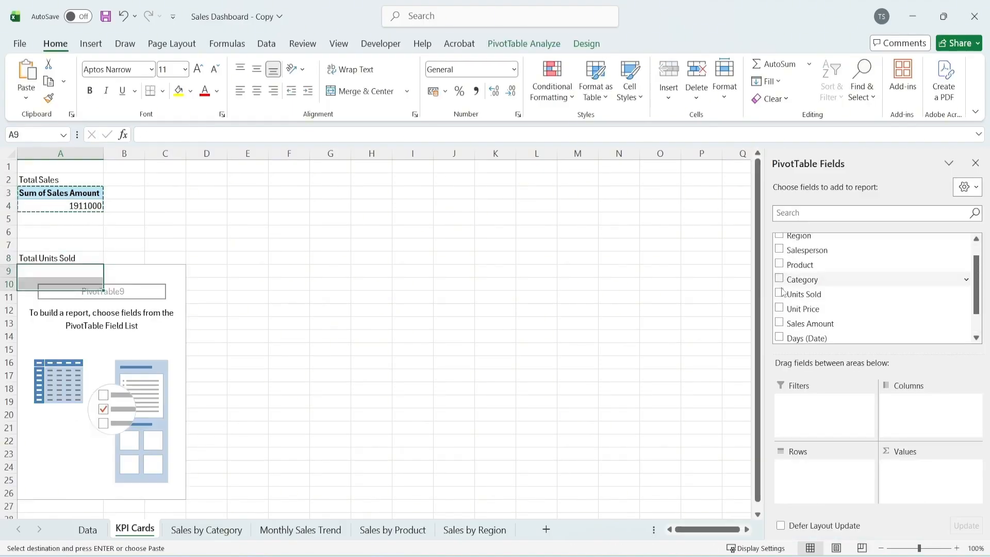
pyautogui.click(779, 294)
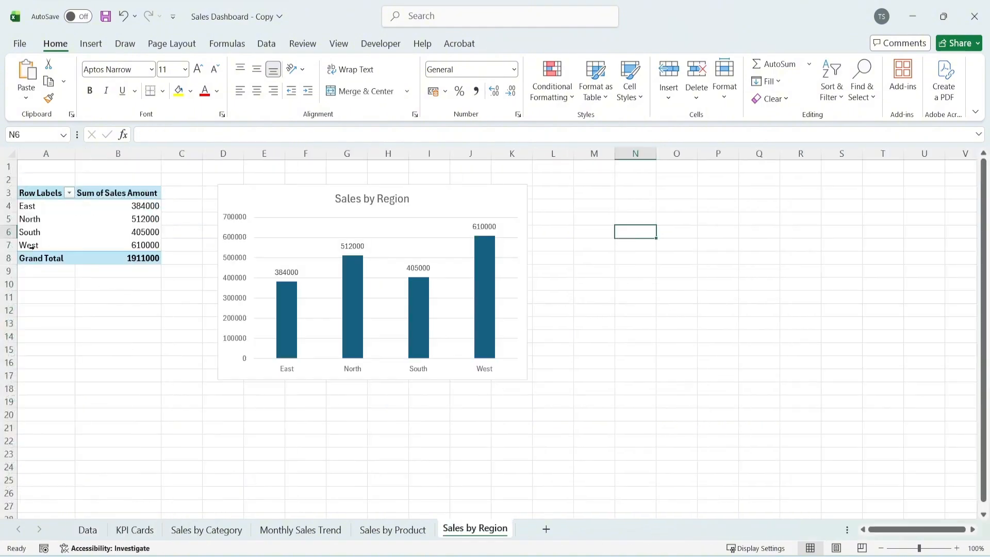
# Insert a Region slicer for the PivotTable on the Sales by Region sheet
pyautogui.click(31, 232)
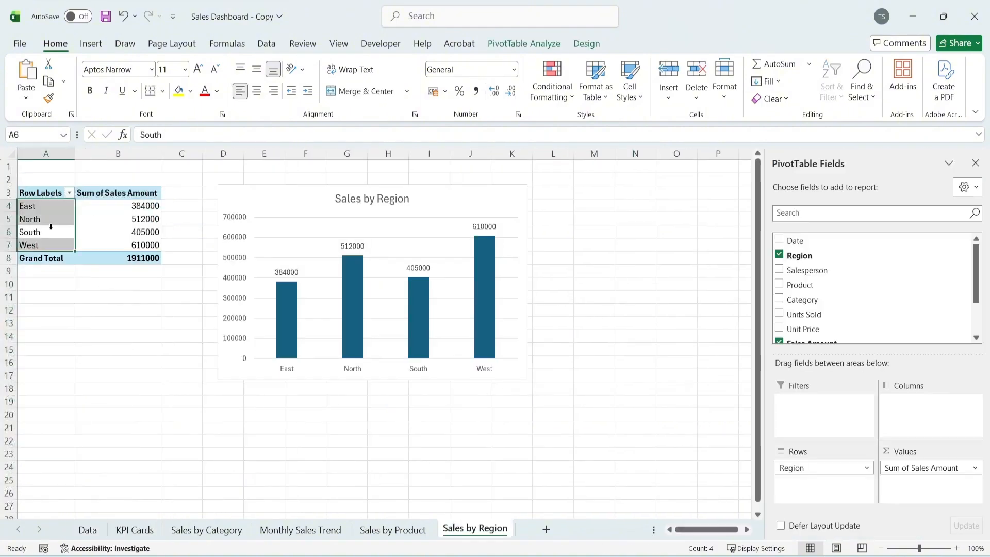
pyautogui.hotkey('ctrl', 'a')
pyautogui.click(91, 45)
pyautogui.click(616, 90)
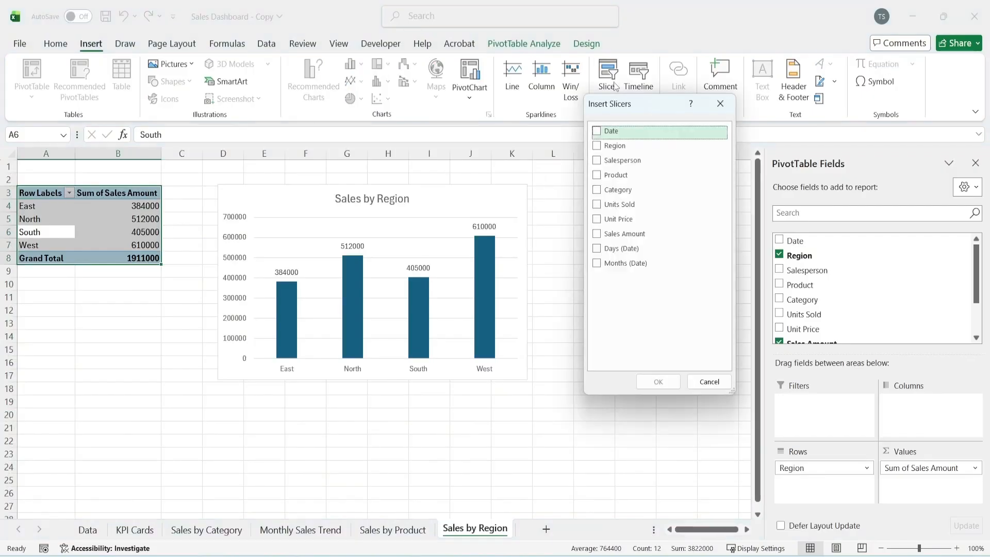
pyautogui.click(614, 145)
pyautogui.click(658, 382)
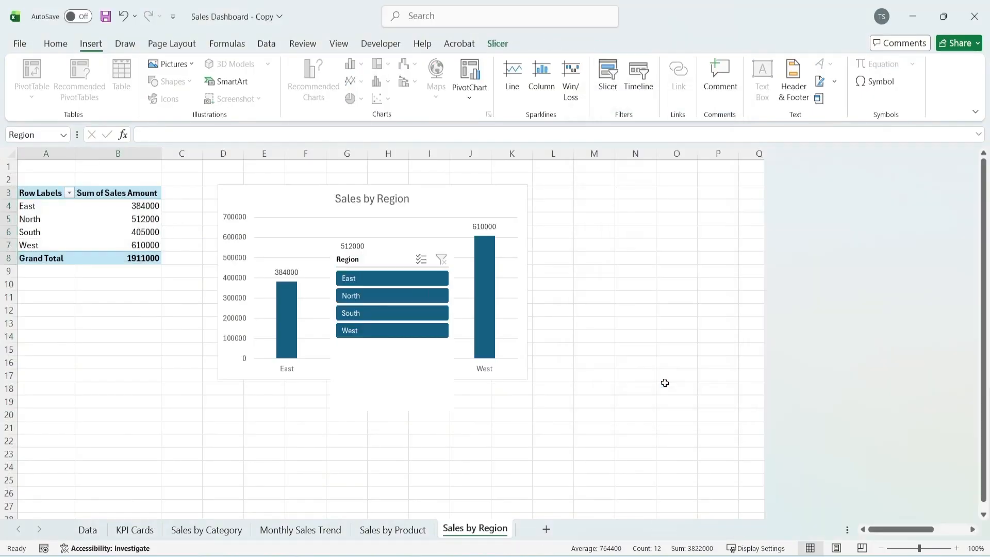
# Move the Region slicer to the right of the chart and test it by filtering to East and clearing the filter
pyautogui.moveTo(369, 252); pyautogui.dragTo(628, 185)
pyautogui.click(663, 208)
pyautogui.click(699, 189)
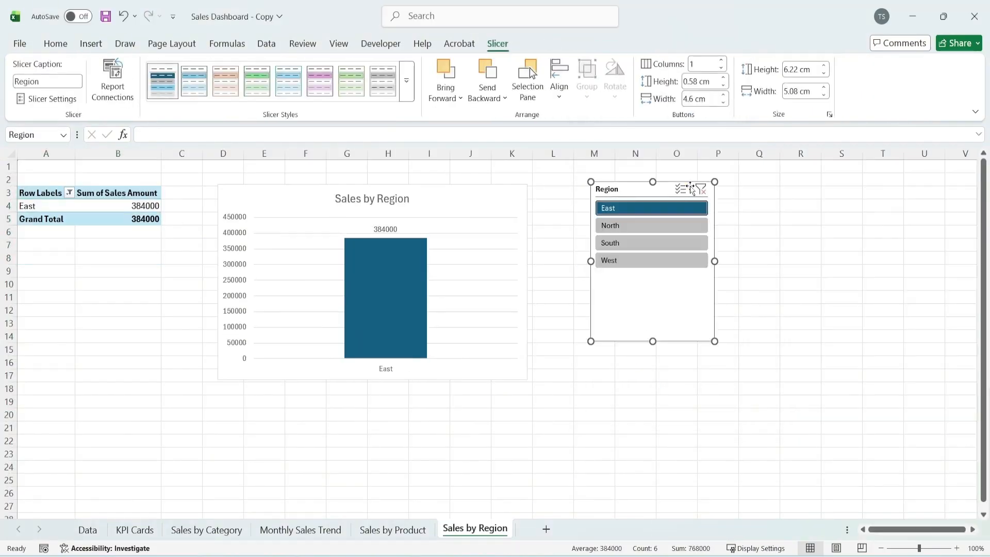
# Insert a Product slicer for the PivotTable on the Sales by Product sheet
pyautogui.click(398, 534)
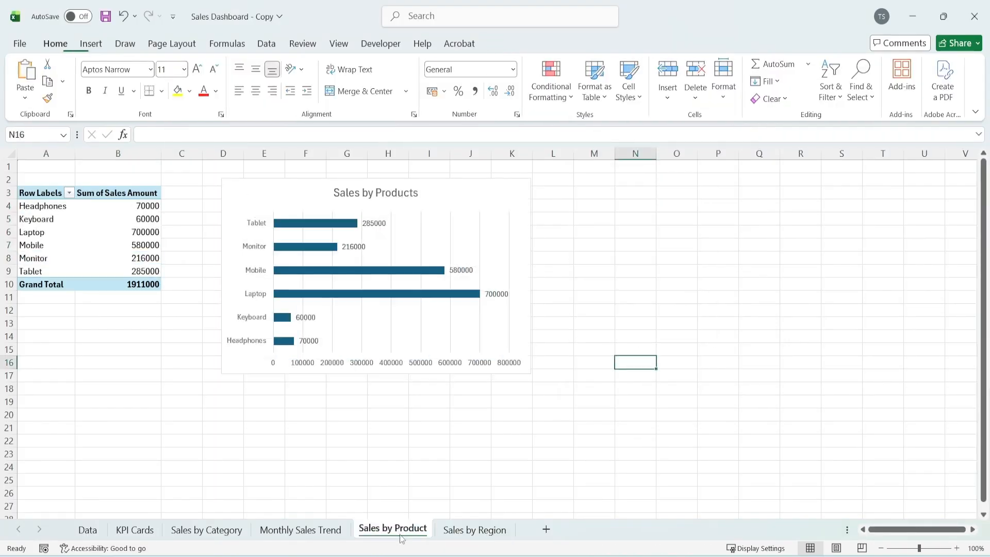
pyautogui.click(85, 231)
pyautogui.hotkey('ctrl', 'a')
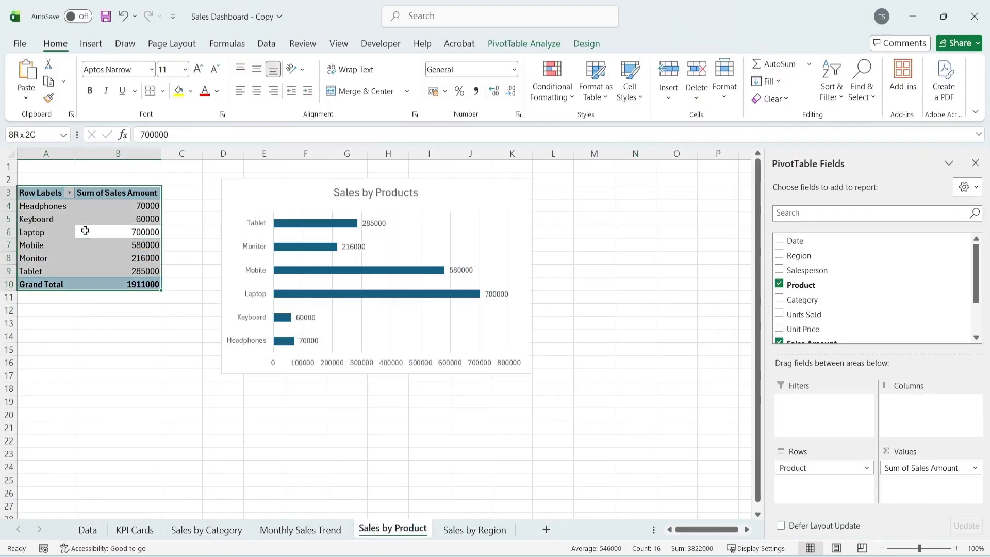
pyautogui.click(85, 47)
pyautogui.click(608, 77)
pyautogui.click(597, 175)
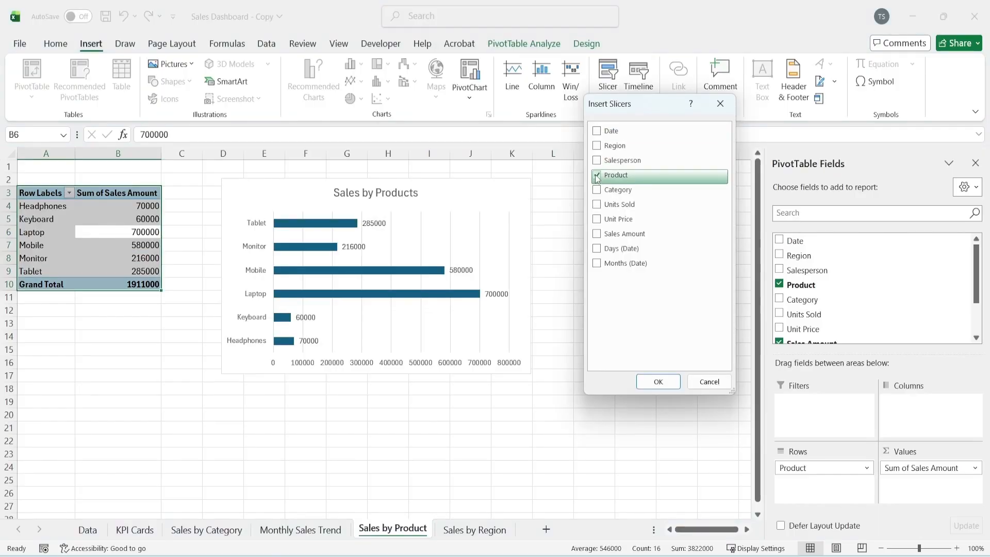
pyautogui.click(657, 382)
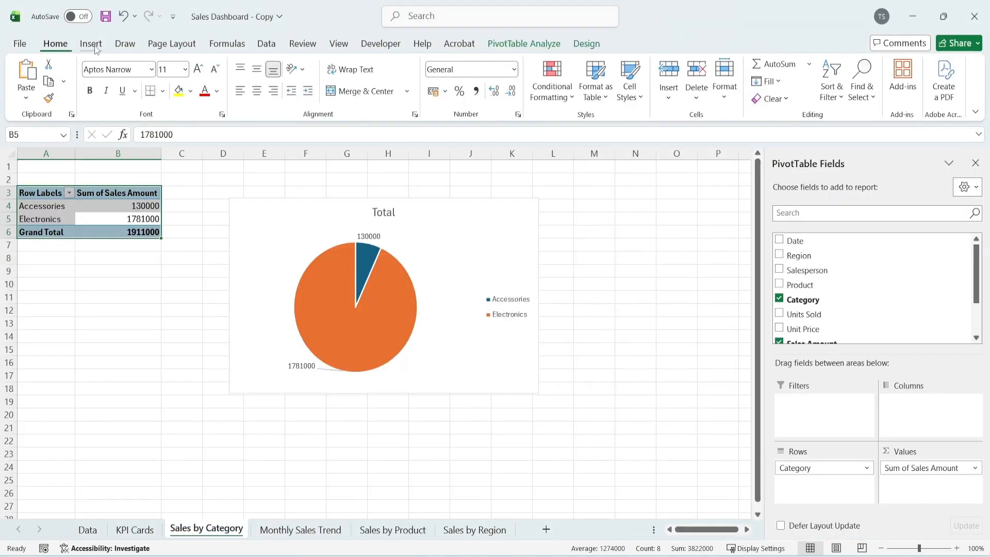
# Insert a Category slicer for the Sales by Category PivotTable and place it to the right of the pie chart
pyautogui.click(91, 44)
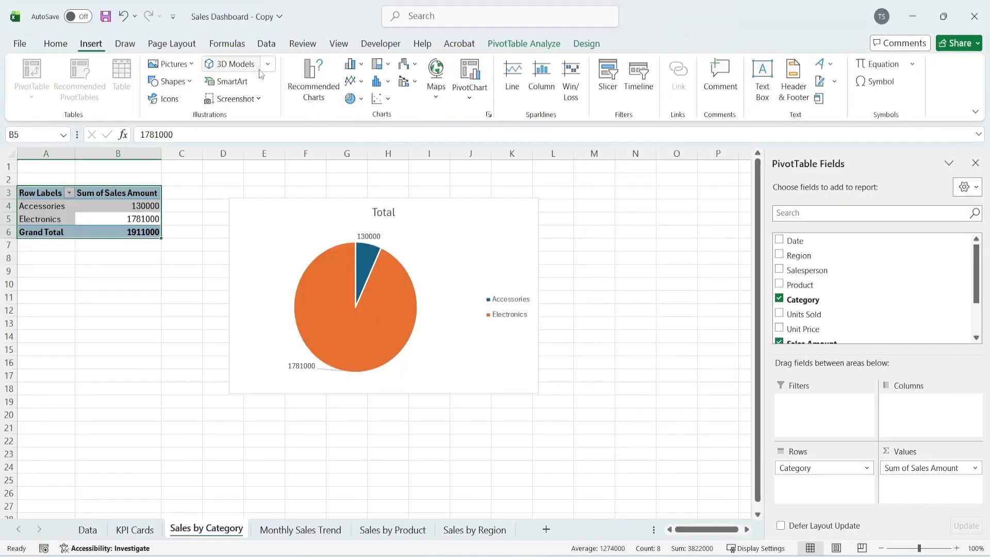
pyautogui.click(608, 77)
pyautogui.click(613, 190)
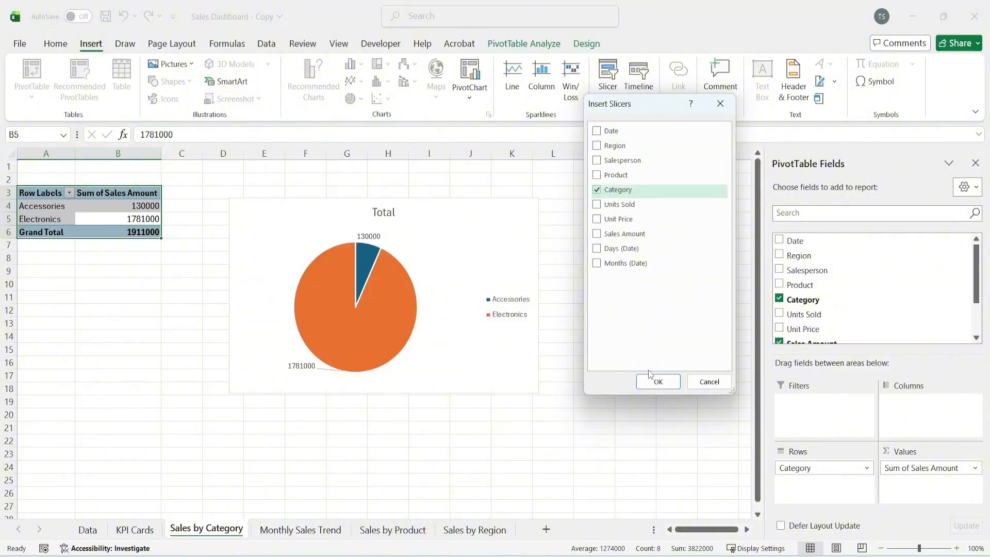
pyautogui.click(657, 382)
pyautogui.moveTo(409, 265); pyautogui.dragTo(638, 204)
pyautogui.press('Escape')
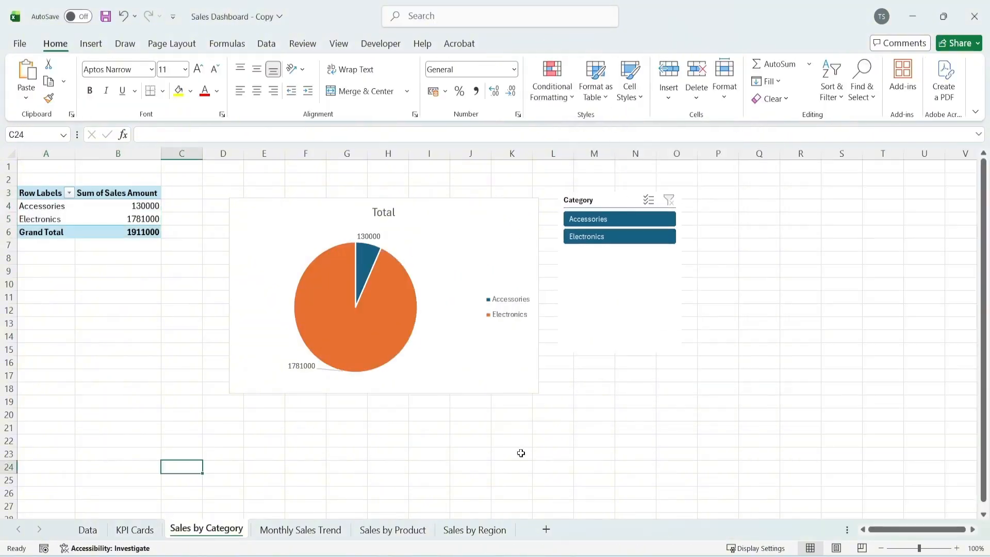
pyautogui.click(475, 530)
pyautogui.click(418, 531)
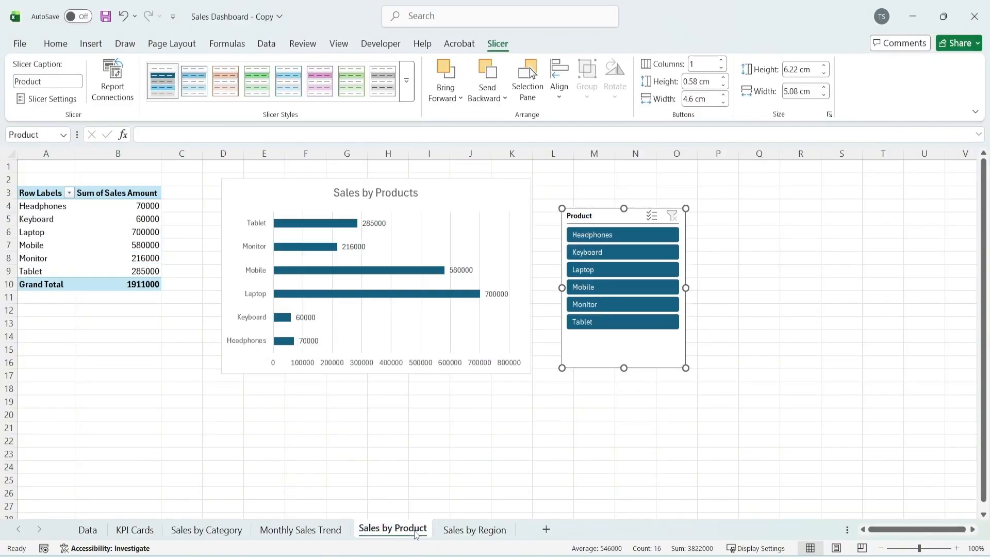
pyautogui.click(301, 529)
pyautogui.click(216, 531)
pyautogui.click(136, 530)
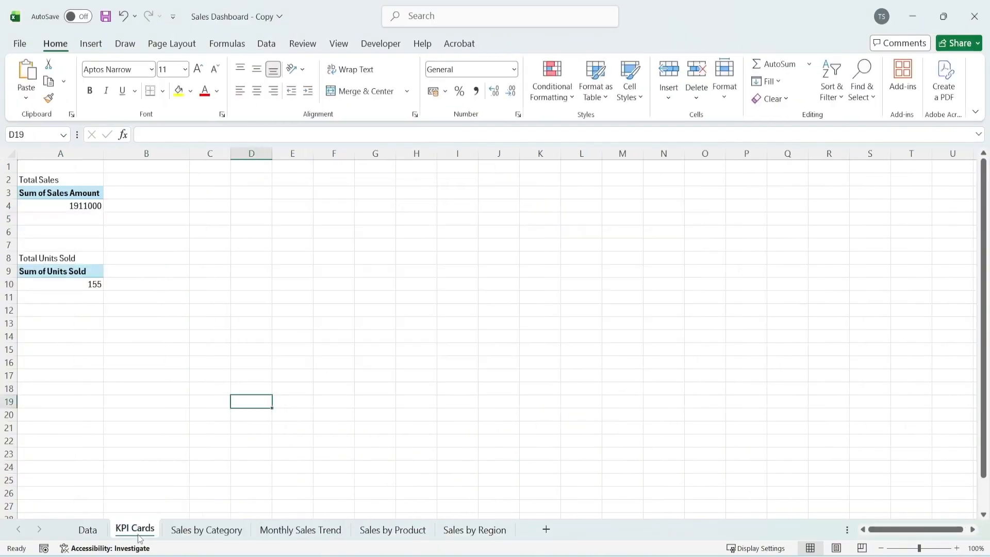
# Add a blank worksheet after the Sales by Region sheet and hide its gridlines
pyautogui.click(551, 529)
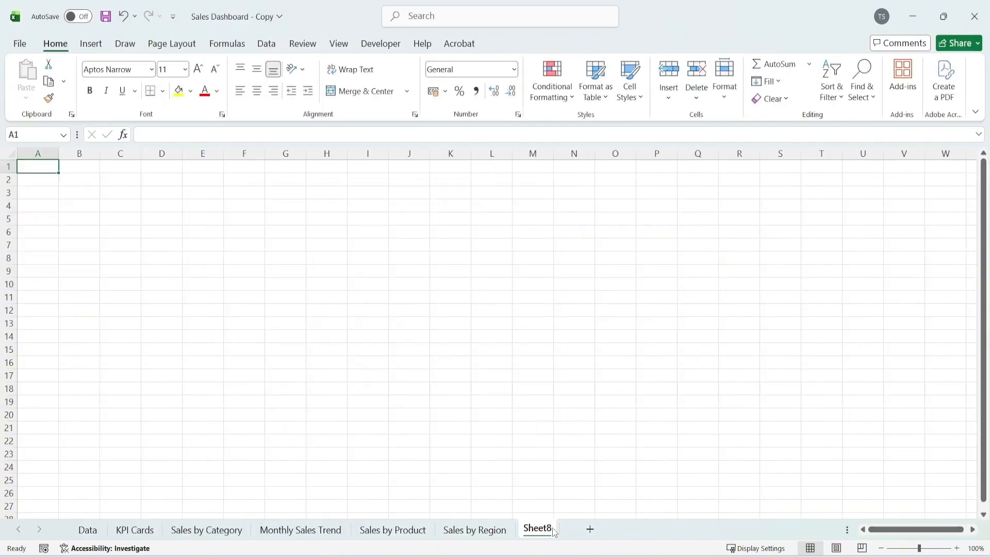
pyautogui.click(339, 44)
pyautogui.click(330, 82)
pyautogui.click(327, 257)
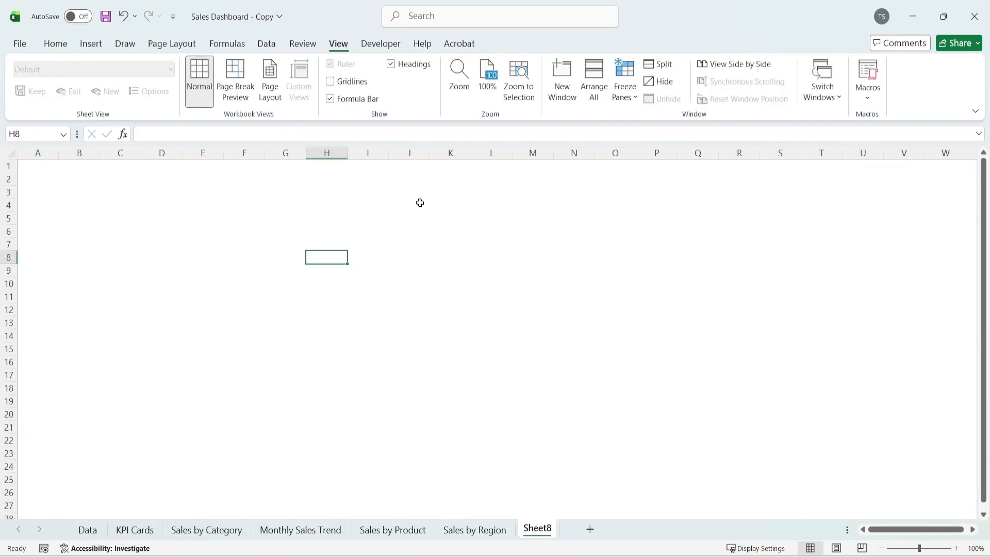
# Draw a rounded rectangle banner about 26.9 cm wide and 1.9 cm high across A1 to P4 and give it the light blue gradient theme style
pyautogui.click(55, 44)
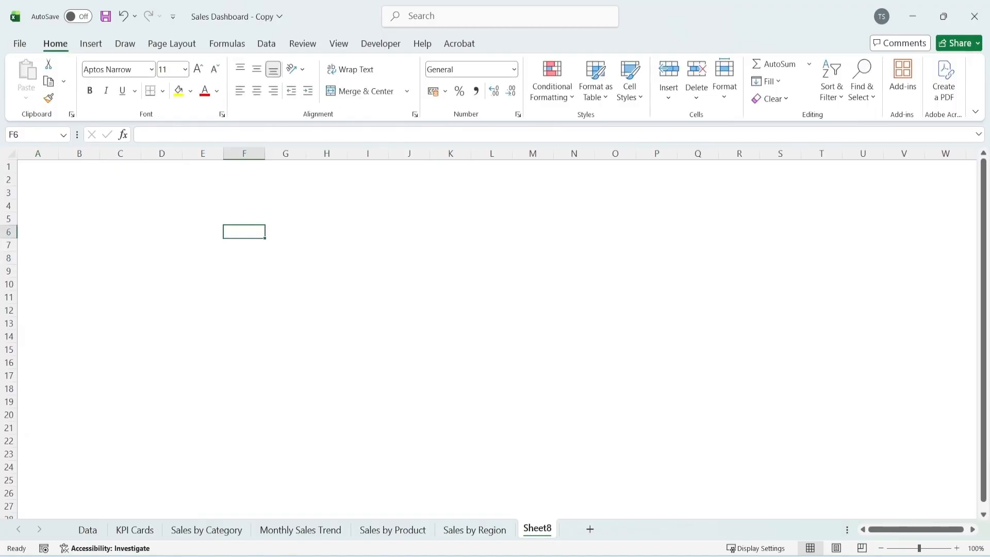
pyautogui.click(614, 310)
pyautogui.keyDown('ctrl'); pyautogui.scroll(-2, 400, 236); pyautogui.keyUp('ctrl')
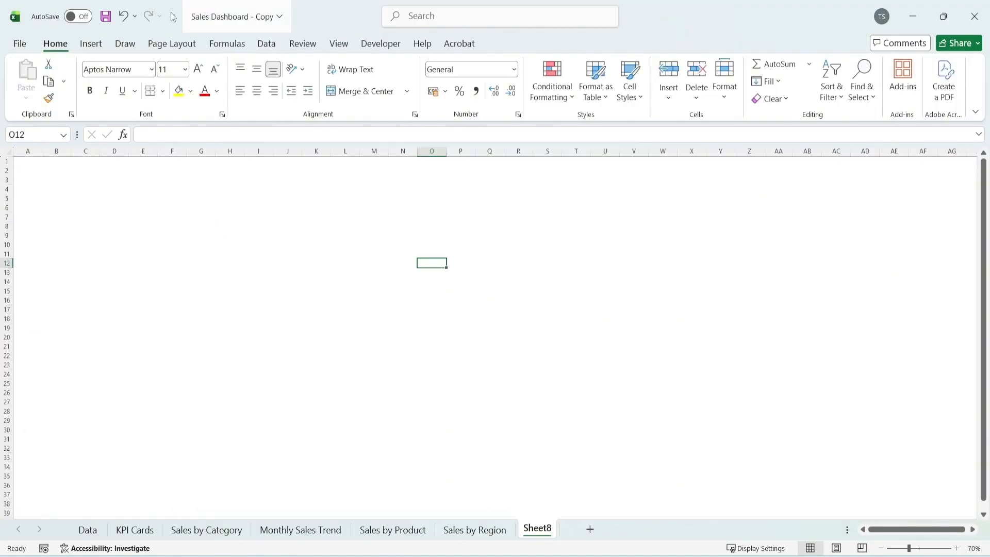
pyautogui.click(91, 43)
pyautogui.click(173, 81)
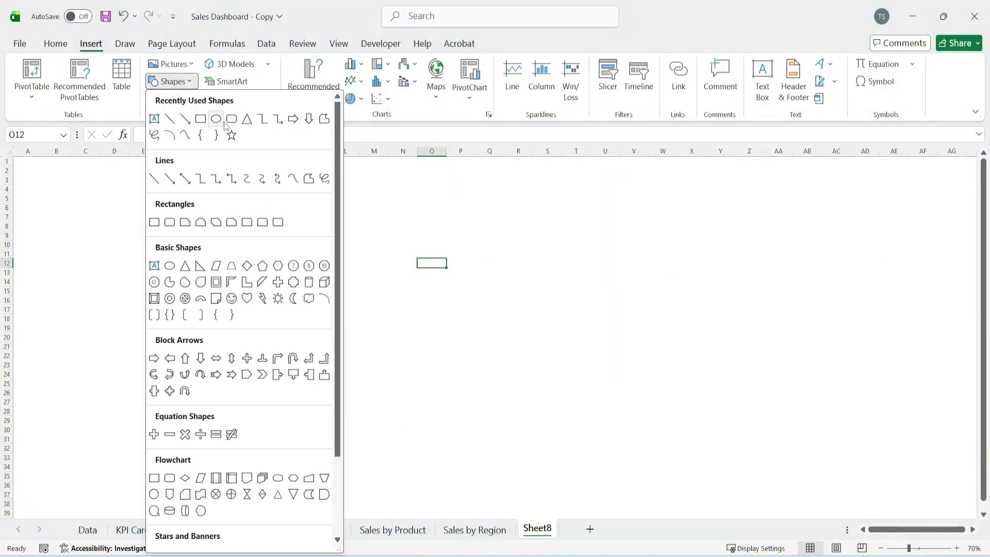
pyautogui.click(224, 119)
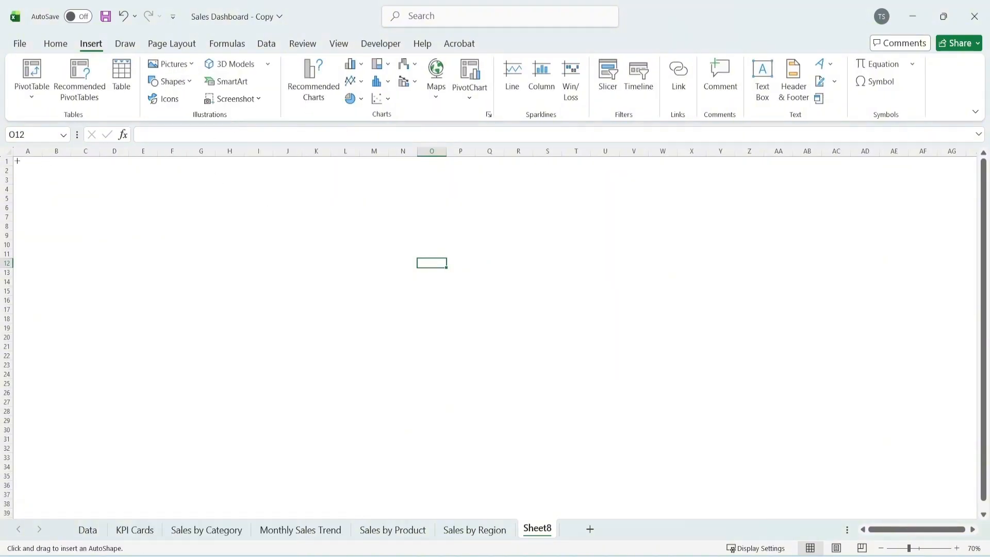
pyautogui.moveTo(17, 161)
pyautogui.mouseDown()
pyautogui.moveTo(387, 243)
pyautogui.moveTo(555, 225)
pyautogui.moveTo(478, 213)
pyautogui.moveTo(471, 195)
pyautogui.mouseUp()
pyautogui.click(316, 97)
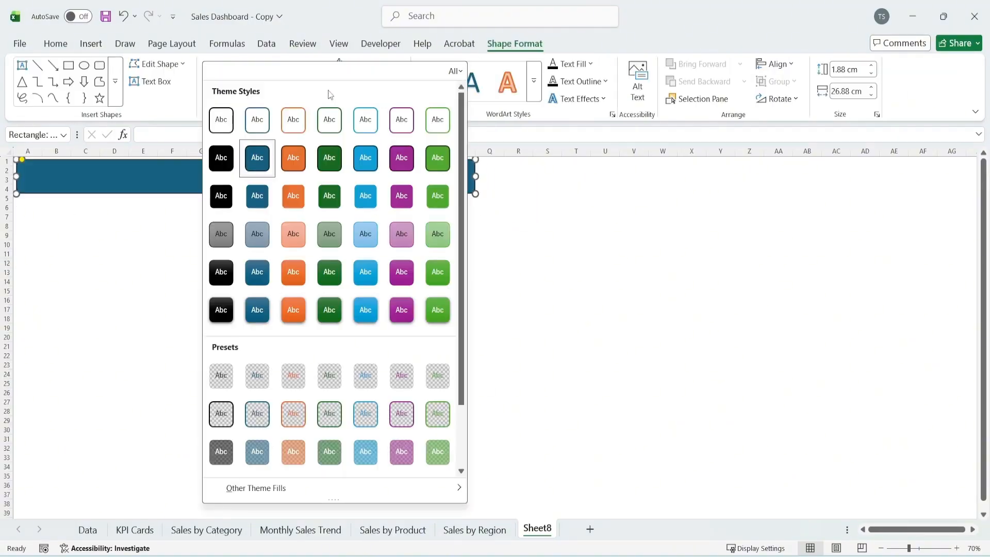
pyautogui.click(365, 272)
# Copy the banner below itself, shrink the copy to about a quarter of its width and duplicate it into a row of four cards
pyautogui.moveTo(219, 191); pyautogui.dragTo(217, 222)
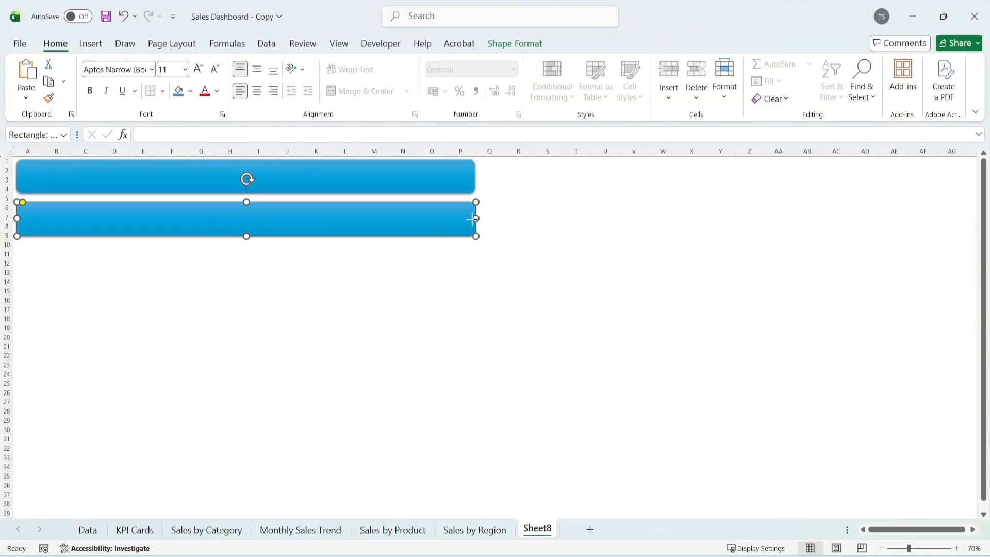
pyautogui.moveTo(475, 219); pyautogui.dragTo(308, 217)
pyautogui.moveTo(307, 217); pyautogui.dragTo(413, 218)
pyautogui.click(431, 290)
pyautogui.moveTo(313, 232); pyautogui.dragTo(314, 230)
pyautogui.moveTo(406, 221); pyautogui.dragTo(403, 218)
pyautogui.click(170, 224)
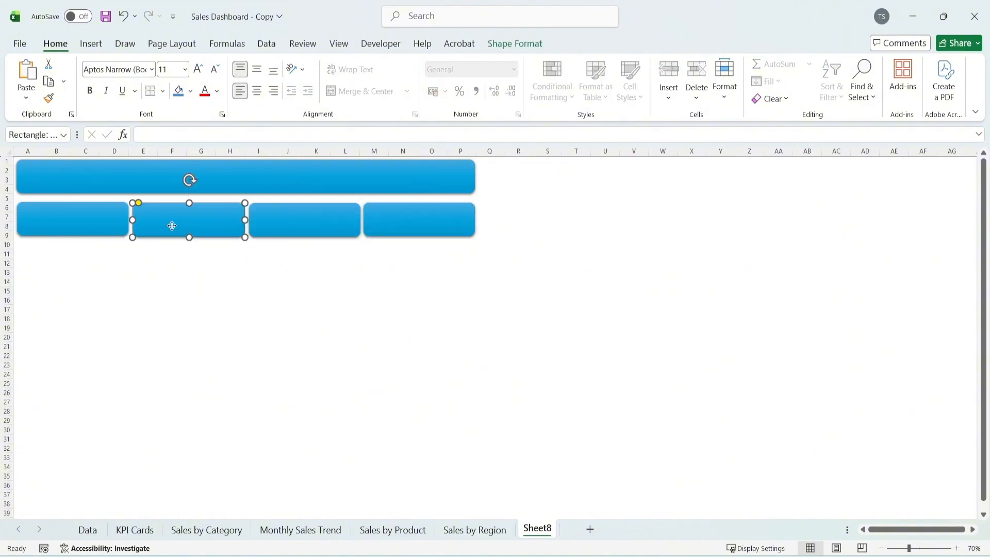
# Make a large panel in rows 18 to 31 from a copy of the banner and place a wider copy of it alongside, from column H to P
pyautogui.click(147, 309)
pyautogui.keyDown('ctrl'); pyautogui.scroll(-1, 177, 325); pyautogui.keyUp('ctrl')
pyautogui.click(297, 292)
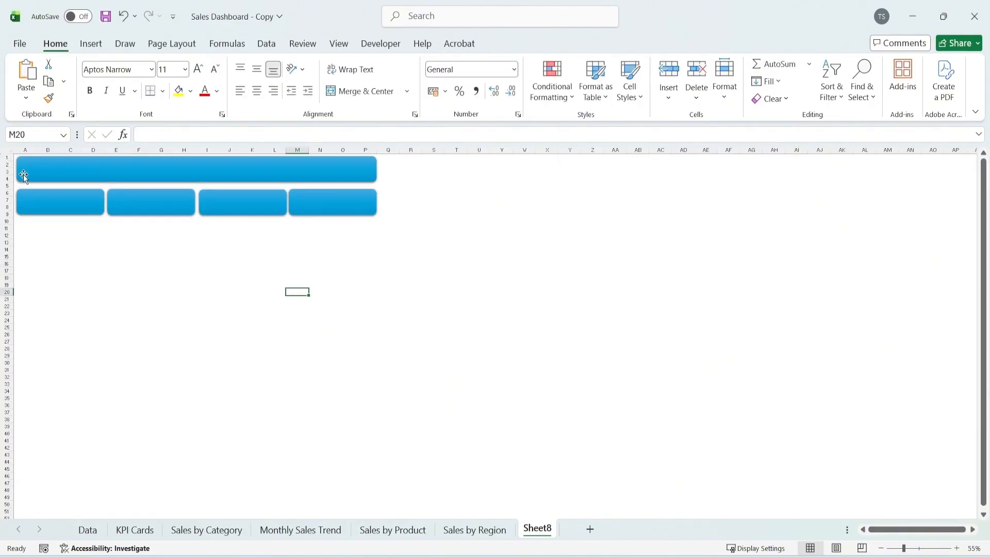
pyautogui.keyDown('ctrl'); pyautogui.moveTo(64, 171); pyautogui.dragTo(54, 290); pyautogui.keyUp('ctrl')
pyautogui.moveTo(375, 308); pyautogui.dragTo(200, 373)
pyautogui.keyDown('ctrl'); pyautogui.moveTo(137, 352); pyautogui.dragTo(323, 351); pyautogui.keyUp('ctrl')
pyautogui.click(150, 345)
pyautogui.moveTo(198, 326); pyautogui.dragTo(178, 323)
pyautogui.click(206, 323)
pyautogui.click(447, 323)
# Duplicate the two large panels together directly below the originals
pyautogui.click(115, 320)
pyautogui.keyDown('ctrl'); pyautogui.click(259, 320); pyautogui.keyUp('ctrl')
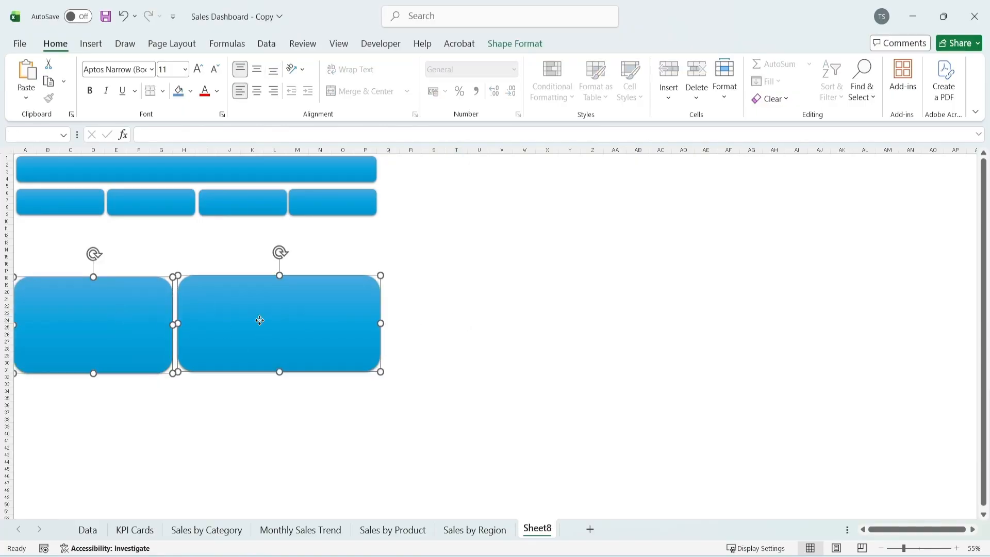
pyautogui.keyDown('ctrl'); pyautogui.moveTo(258, 320); pyautogui.dragTo(258, 422); pyautogui.keyUp('ctrl')
pyautogui.click(433, 369)
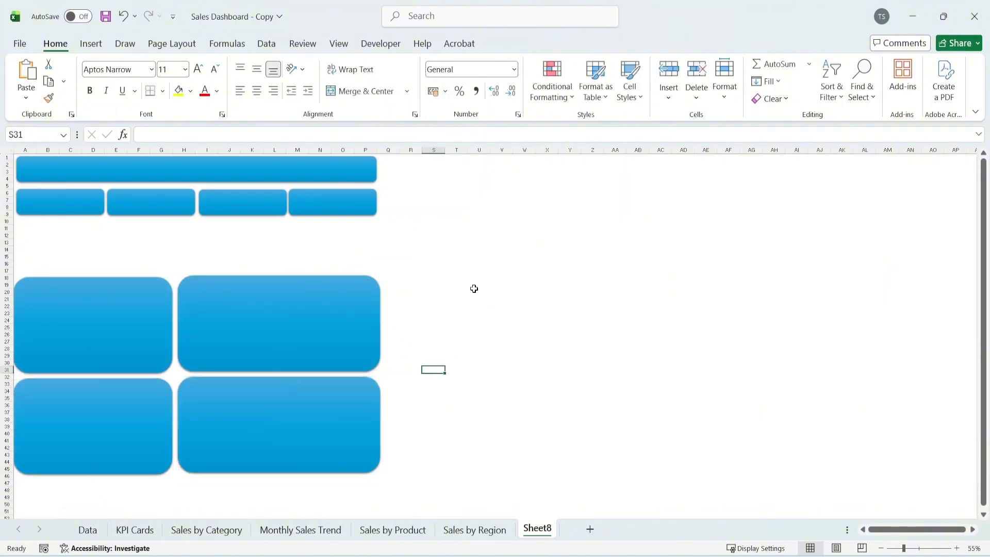
# Draw a text box about 17.1 cm wide and 1.1 cm high on the banner with the title "Sales Data Dashboard"
pyautogui.click(546, 313)
pyautogui.click(92, 44)
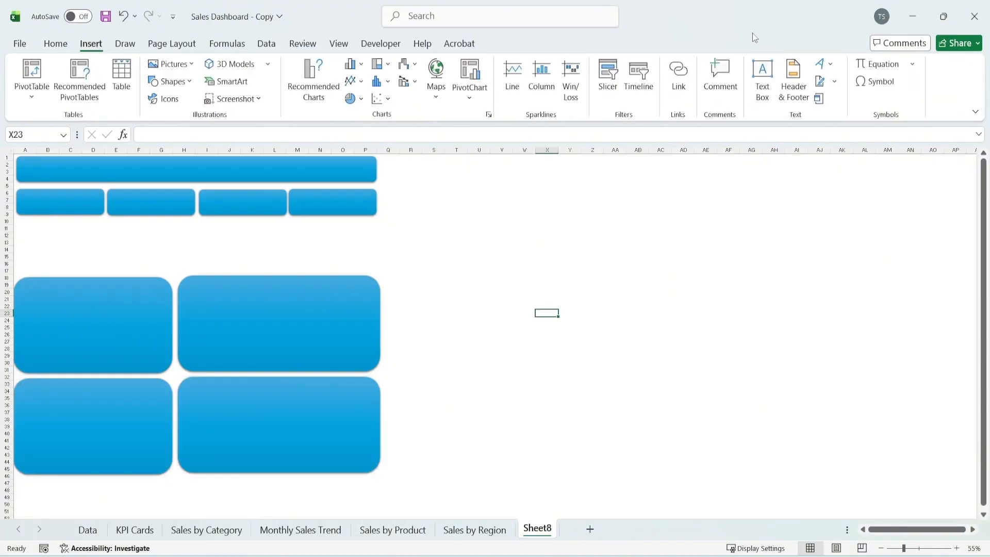
pyautogui.click(766, 90)
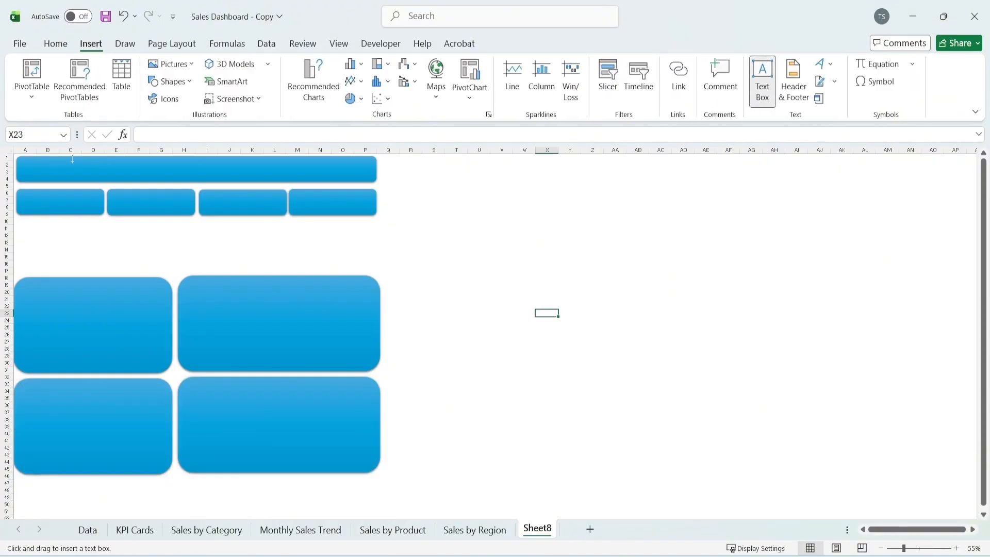
pyautogui.moveTo(72, 160); pyautogui.dragTo(302, 177)
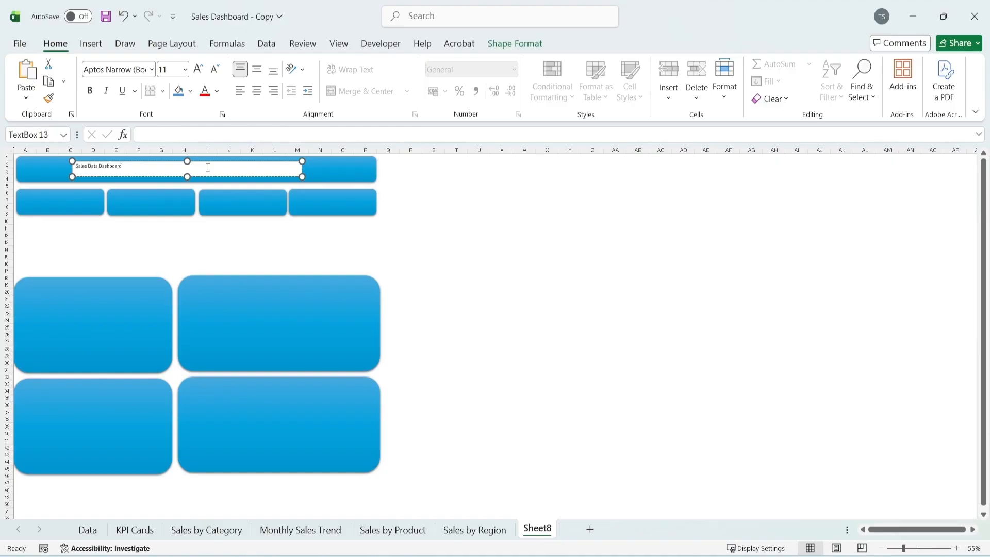
# Centre the banner title horizontally and vertically in its text box and set its font size to 36
pyautogui.hotkey('ctrl', 'a')
pyautogui.click(255, 92)
pyautogui.click(257, 70)
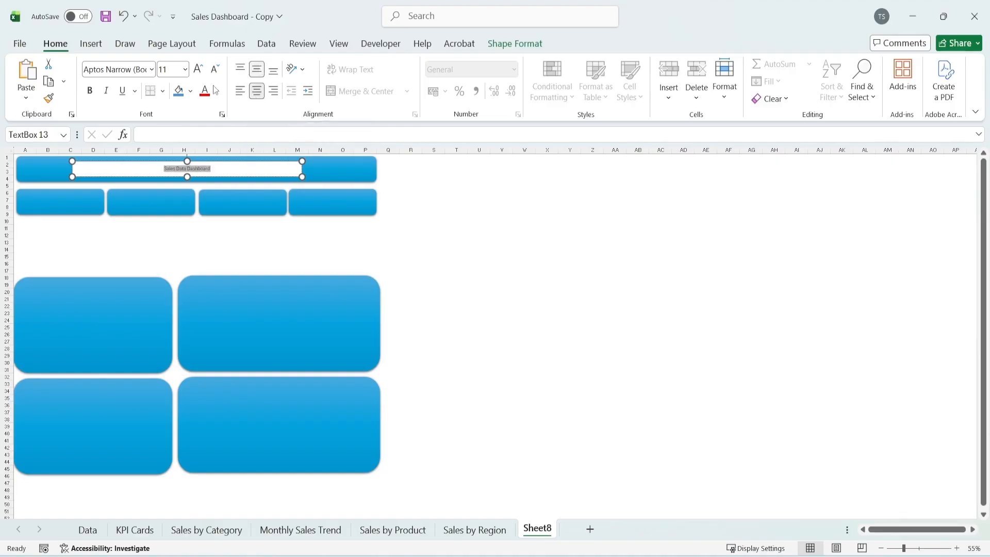
pyautogui.click(198, 69)
pyautogui.click(198, 69)
pyautogui.click(199, 69)
pyautogui.click(199, 69)
pyautogui.click(199, 70)
pyautogui.click(199, 69)
pyautogui.click(199, 69)
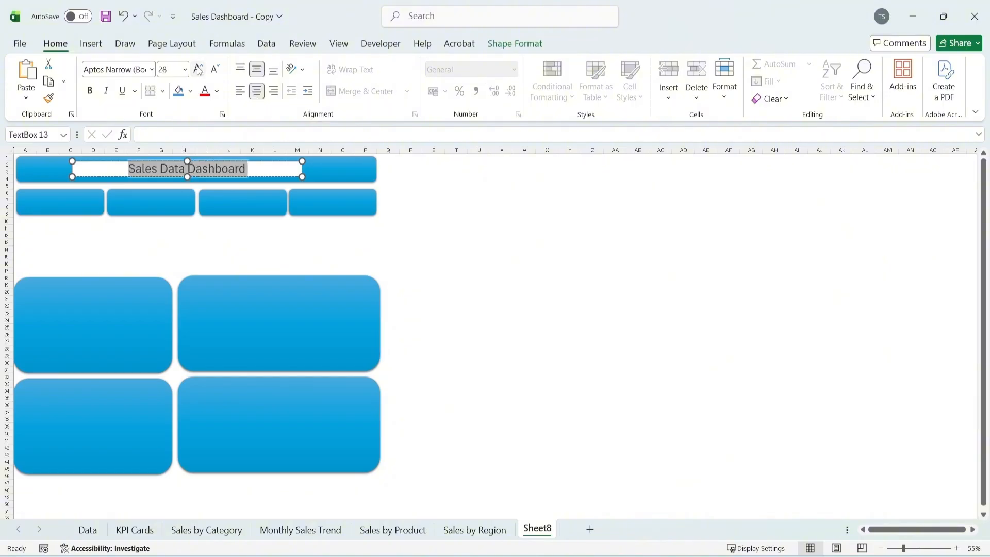
pyautogui.click(198, 69)
pyautogui.click(199, 69)
pyautogui.click(560, 250)
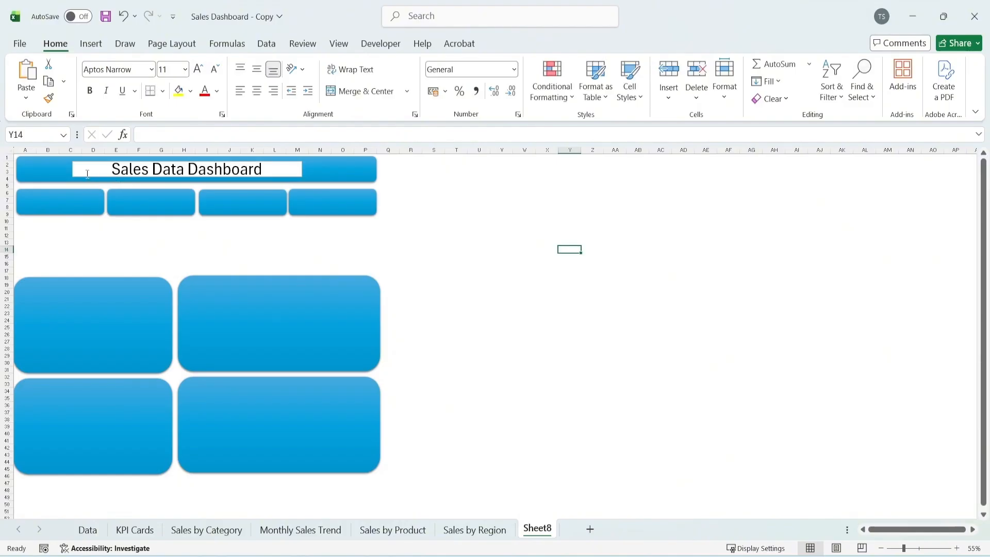
# Remove the fill and the outline from the banner title's text box
pyautogui.click(69, 171)
pyautogui.click(302, 167)
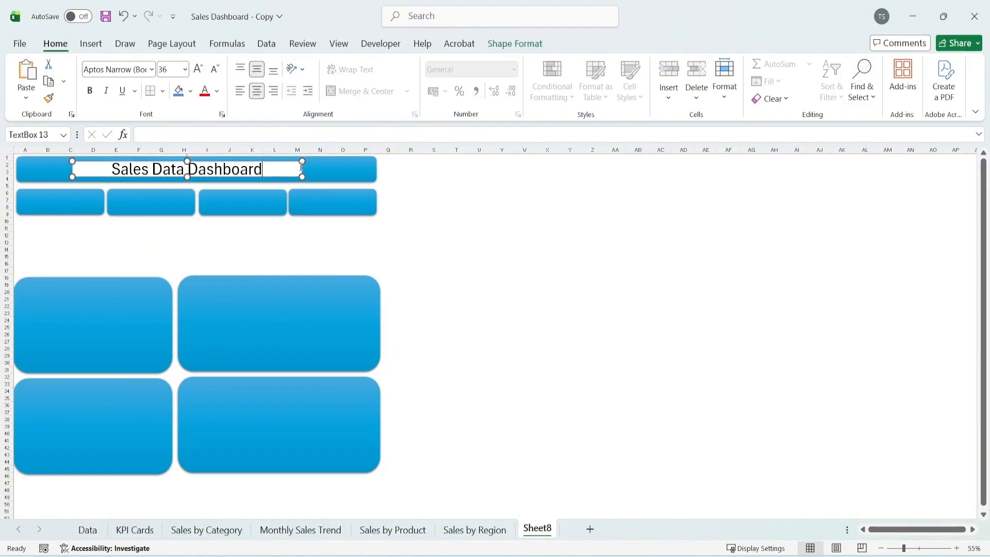
pyautogui.click(278, 161)
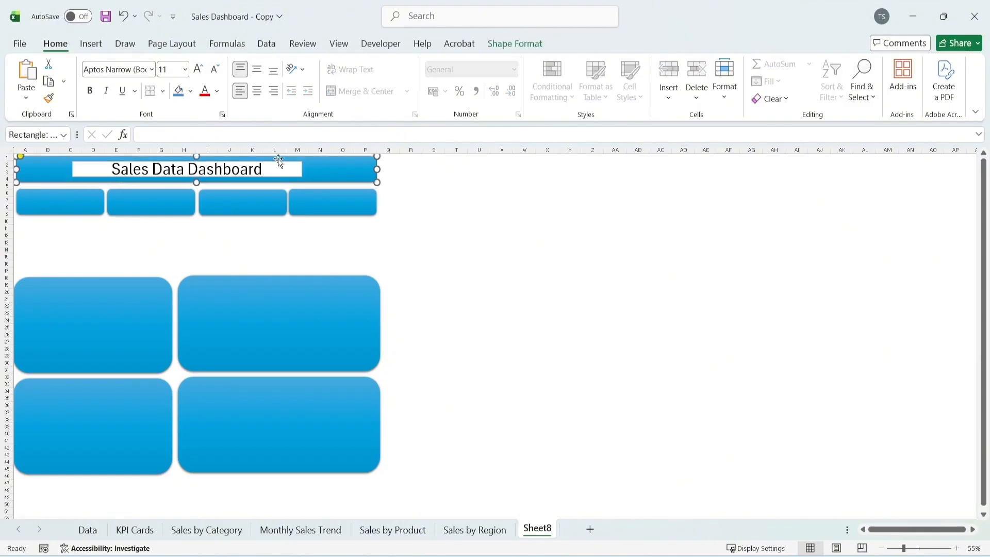
pyautogui.click(290, 166)
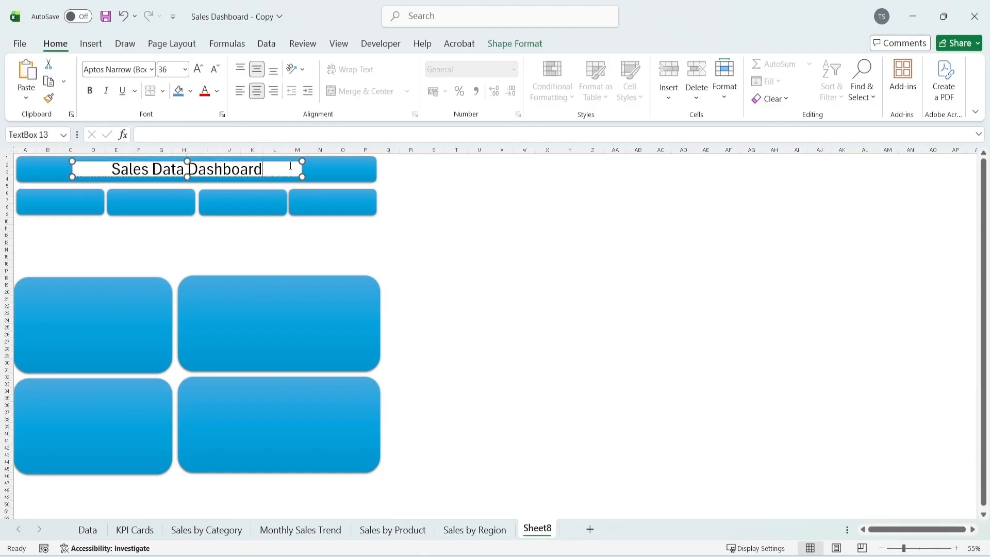
pyautogui.click(516, 45)
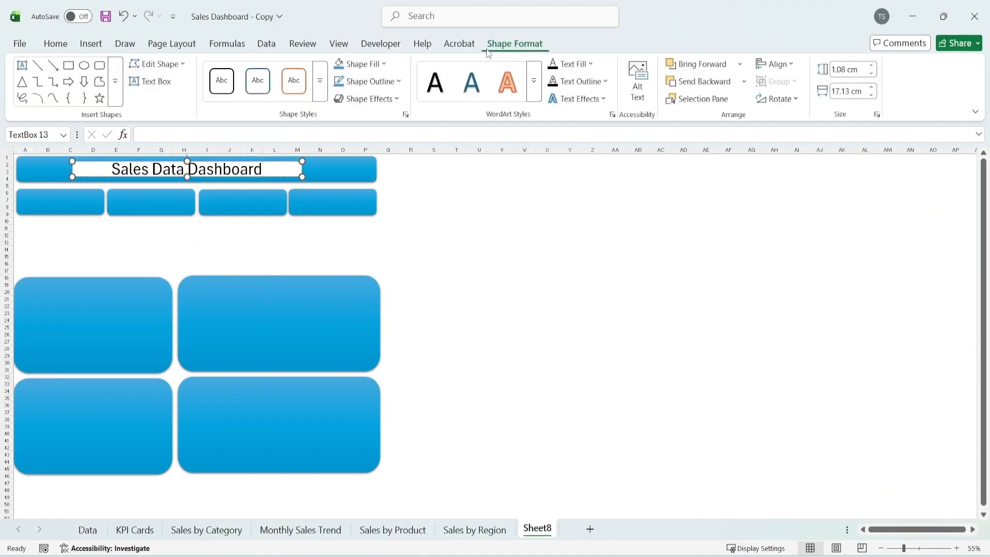
pyautogui.click(385, 65)
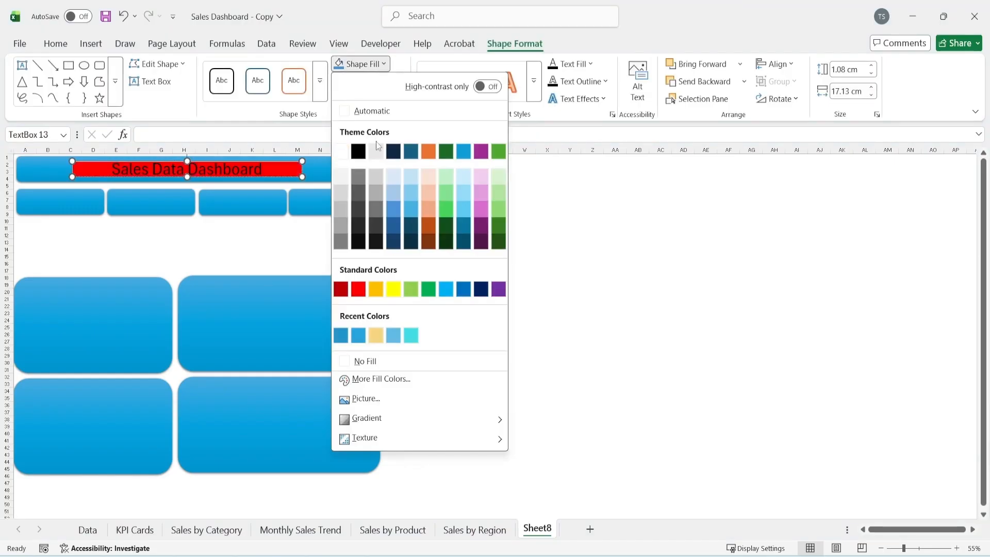
pyautogui.click(384, 361)
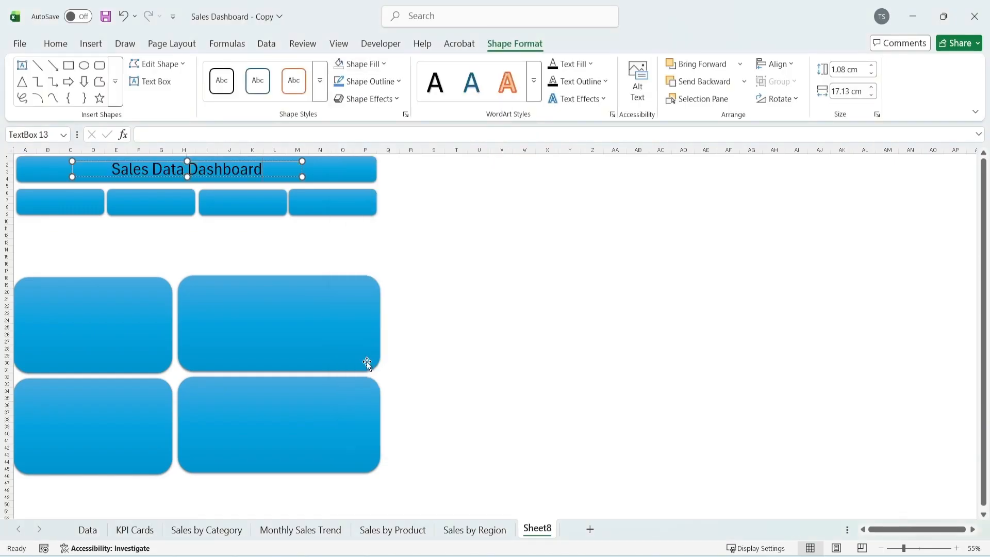
pyautogui.click(369, 82)
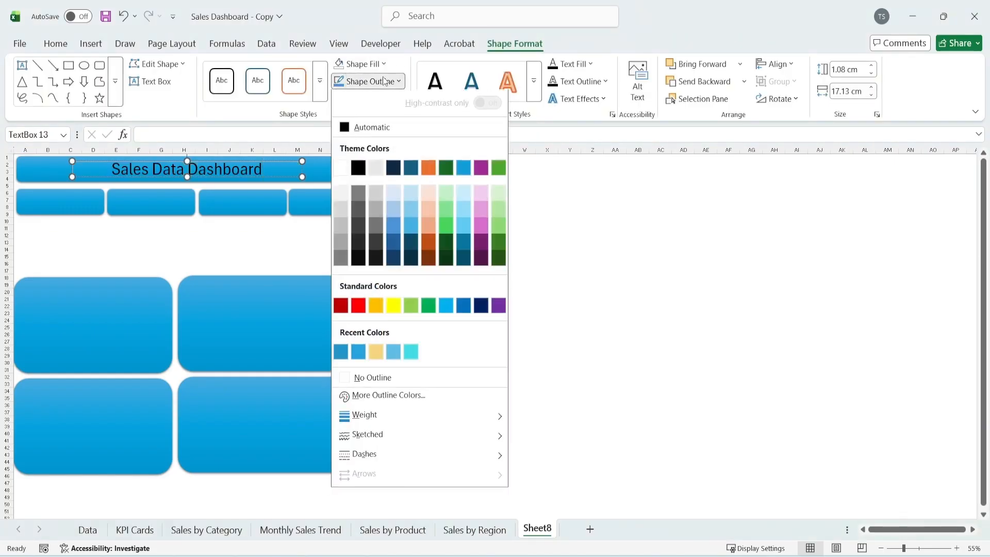
pyautogui.click(338, 378)
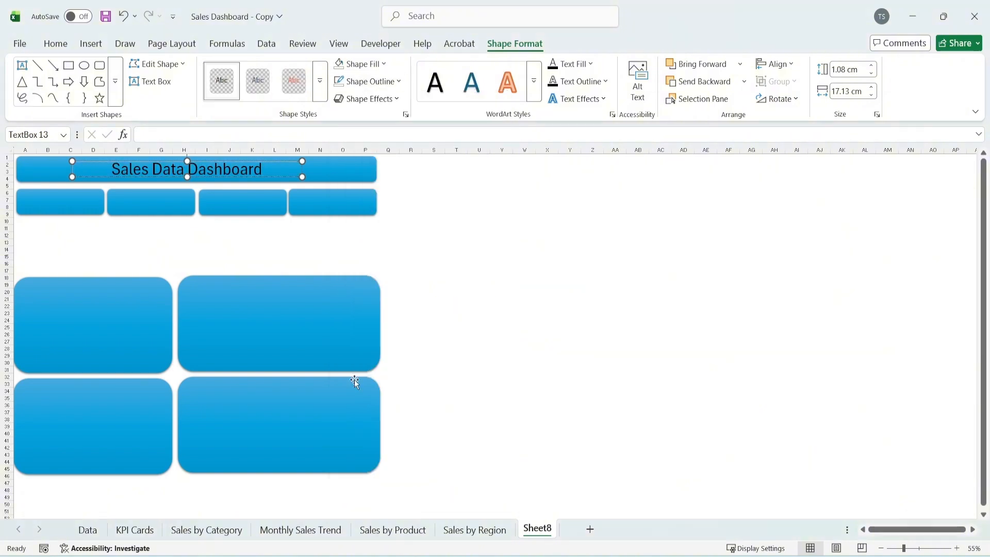
# Make the banner title text white and bold
pyautogui.tripleClick(212, 169)
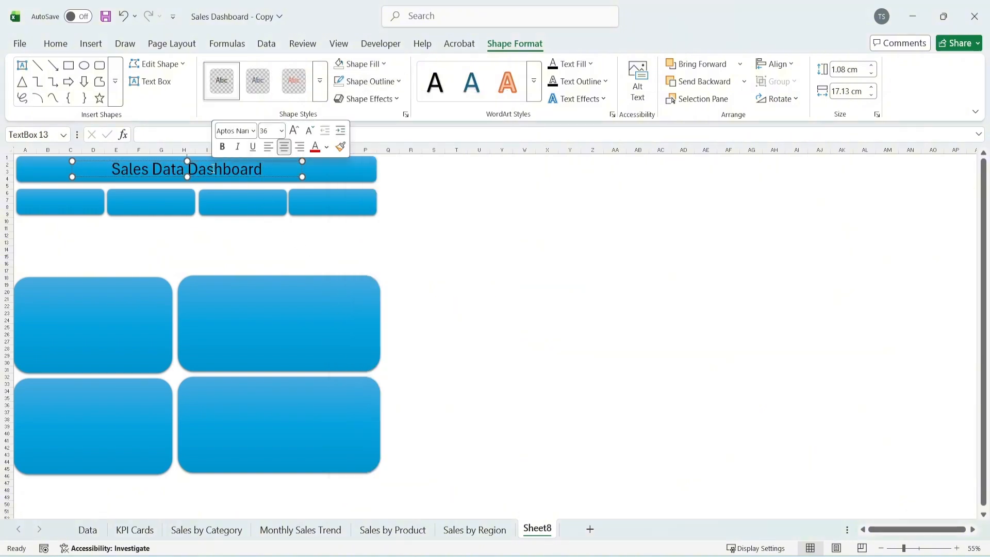
pyautogui.click(71, 44)
pyautogui.click(218, 92)
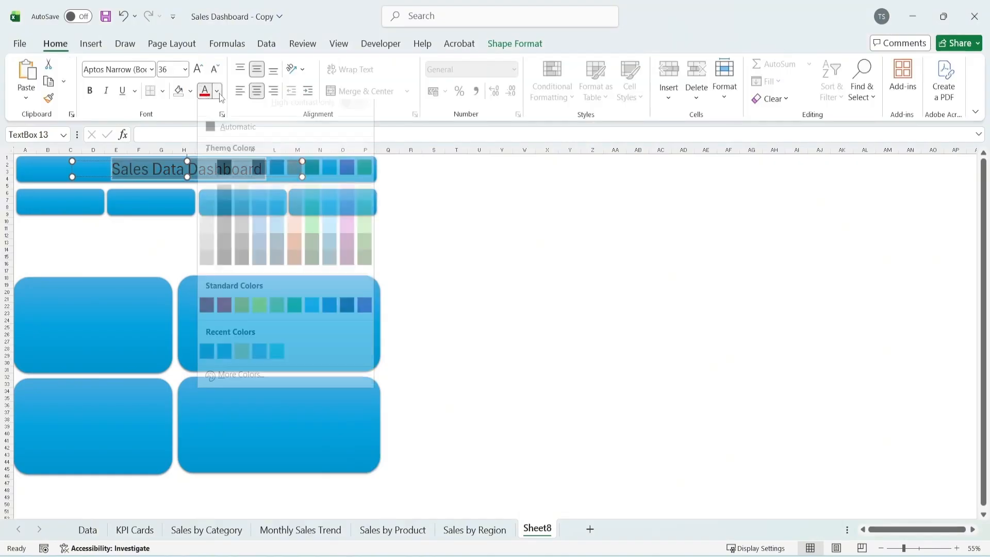
pyautogui.click(208, 177)
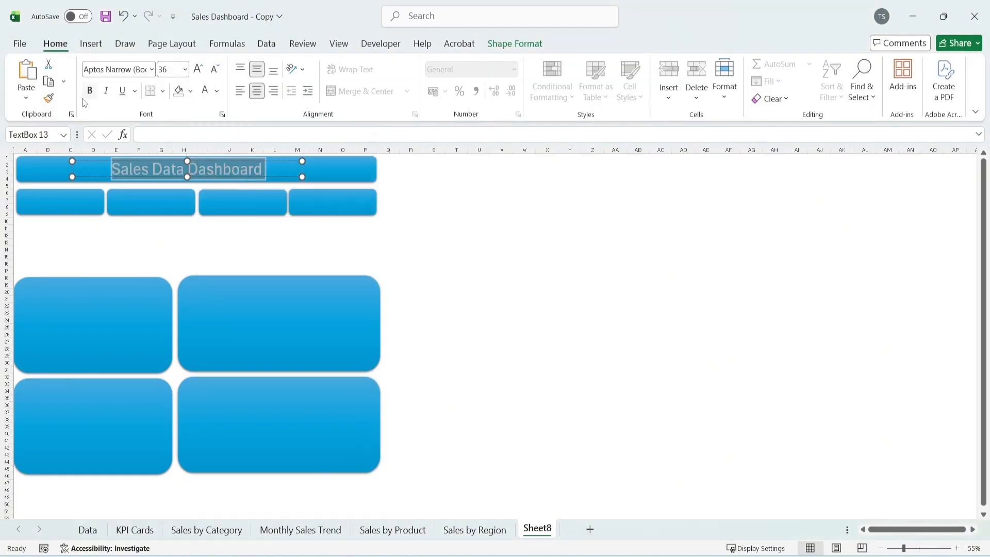
pyautogui.click(178, 232)
pyautogui.click(440, 228)
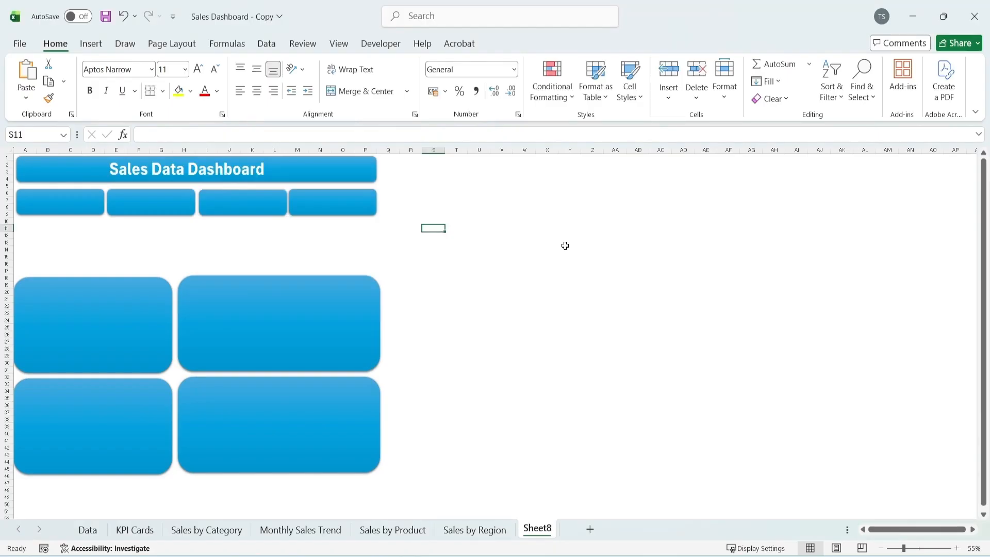
# Place a copy of the title text box on the first card, with its font reduced to 14 and its width fitted to the card
pyautogui.click(135, 530)
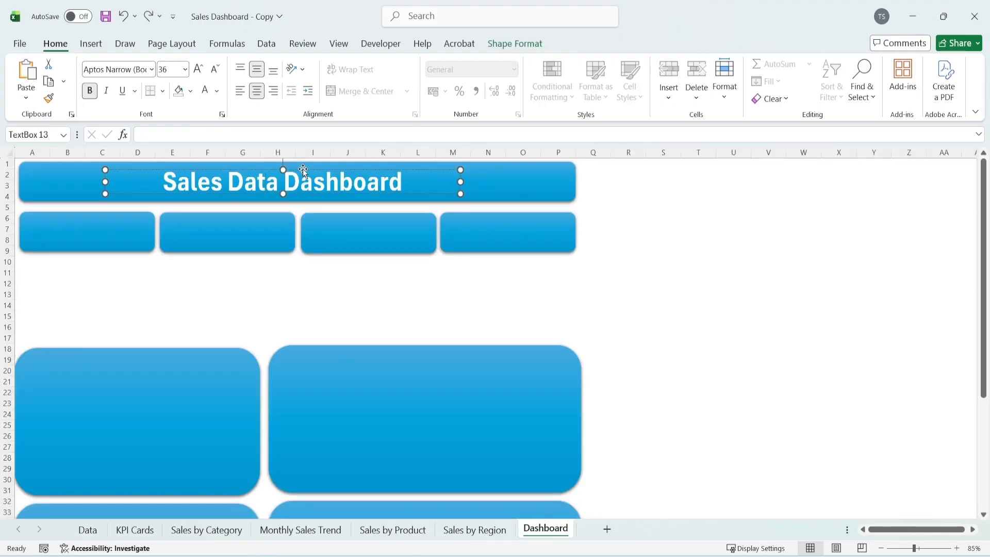
pyautogui.moveTo(302, 168); pyautogui.dragTo(228, 215)
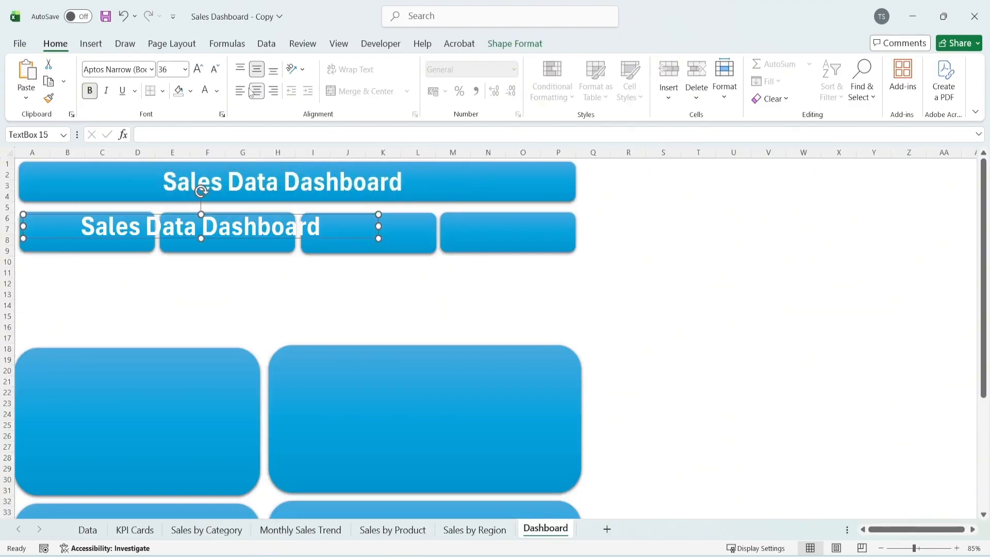
pyautogui.click(215, 70)
pyautogui.click(215, 69)
pyautogui.click(215, 69)
pyautogui.click(215, 69)
pyautogui.click(215, 69)
pyautogui.click(215, 70)
pyautogui.click(215, 69)
pyautogui.moveTo(378, 226); pyautogui.dragTo(155, 225)
# Change the text on the first card to "Total Sales" and set its font size to 16
pyautogui.scroll(1, 37, 233)
pyautogui.tripleClick(116, 239)
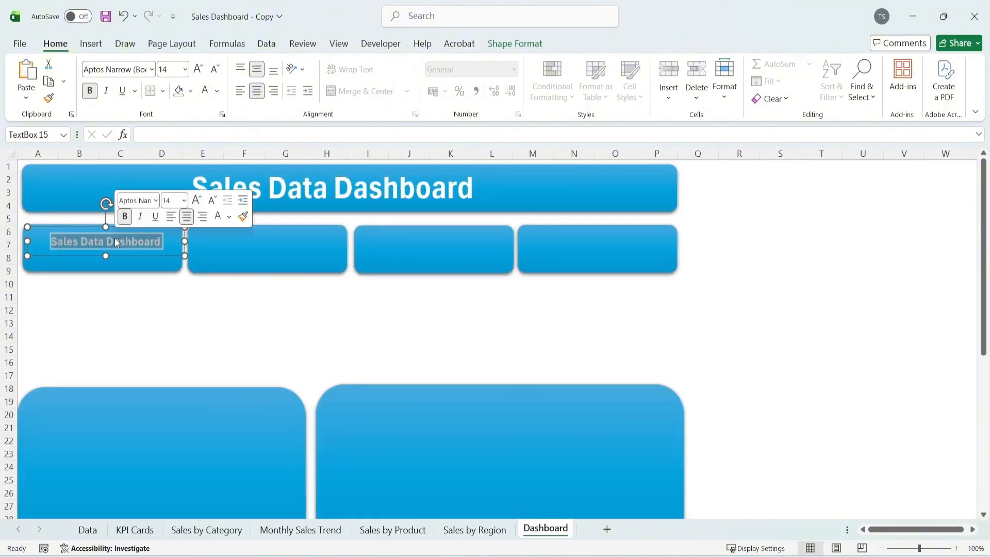
pyautogui.write('Total Salwes')
pyautogui.press('BackSpace')
pyautogui.press('BackSpace')
pyautogui.press('BackSpace')
pyautogui.write('es')
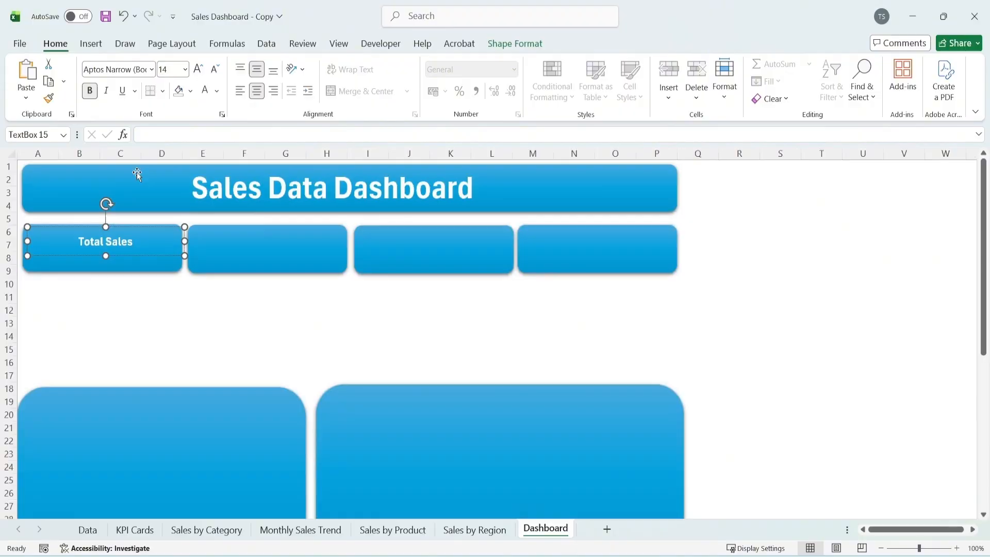
pyautogui.hotkey('ctrl', 'a')
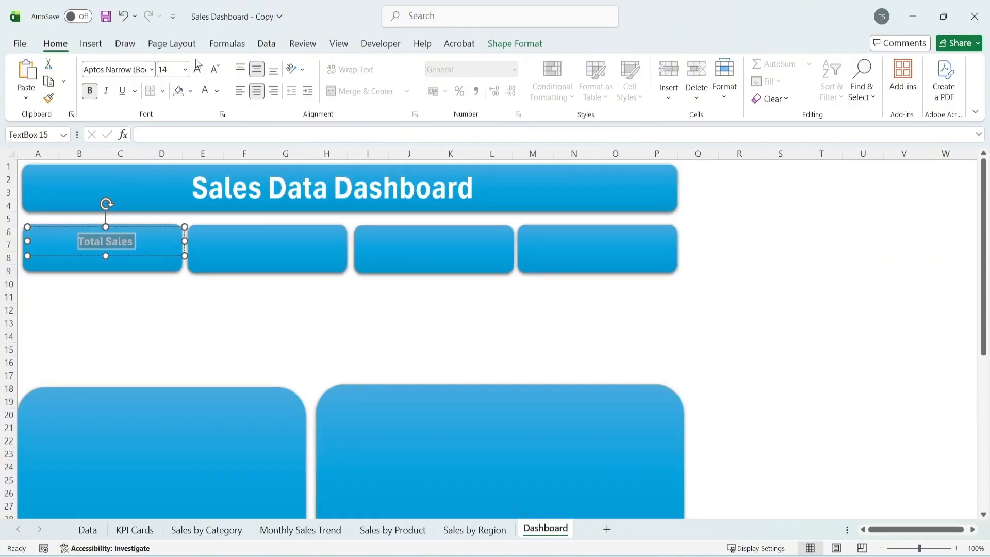
pyautogui.click(198, 72)
pyautogui.click(146, 318)
# Narrow the Total Sales label's text box and place a copy on the second card reading "Total Units Sold"
pyautogui.click(130, 247)
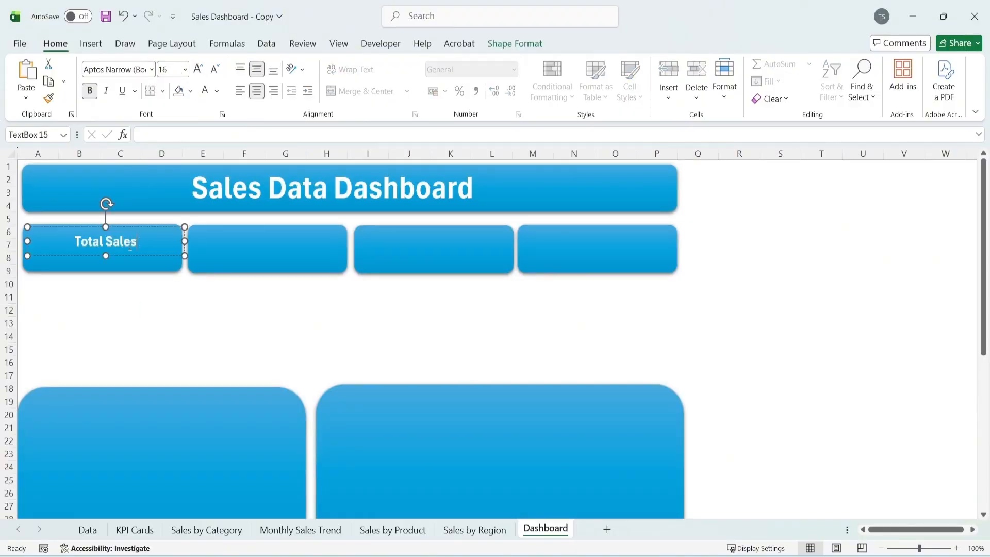
pyautogui.moveTo(184, 239); pyautogui.dragTo(453, 259)
pyautogui.write('Total Units Sold')
pyautogui.click(287, 259)
pyautogui.hotkey('ctrl', 'z')
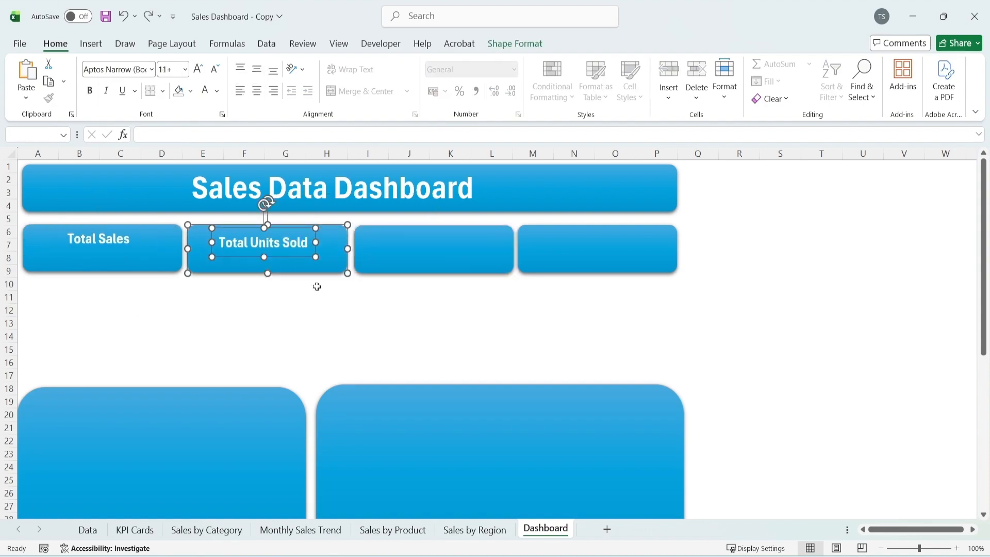
# Copy the label onto the third and fourth cards with the texts "Top Region" and "Top Product"
pyautogui.click(303, 248)
pyautogui.keyDown('ctrl'); pyautogui.moveTo(287, 257); pyautogui.dragTo(623, 263); pyautogui.keyUp('ctrl')
pyautogui.write('Top RegionTop P')
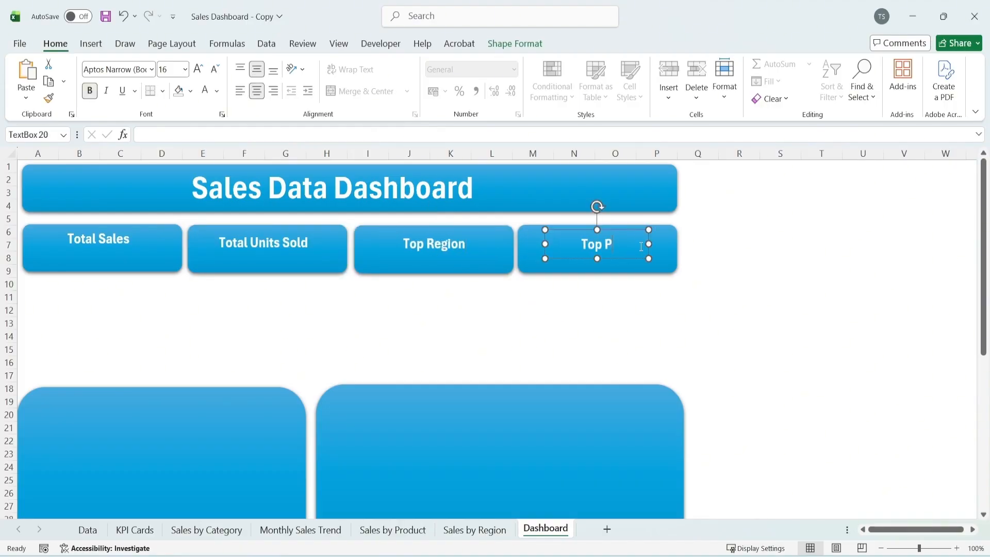
pyautogui.write('roducts')
pyautogui.press('BackSpace')
pyautogui.click(796, 274)
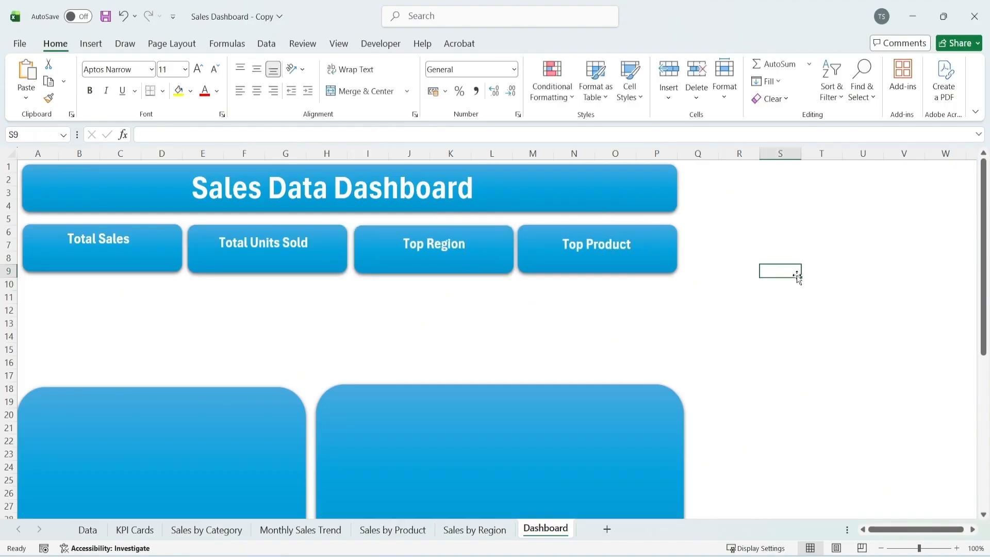
# Duplicate the Total Sales label just below itself on the first card and delete the copy's text
pyautogui.click(112, 247)
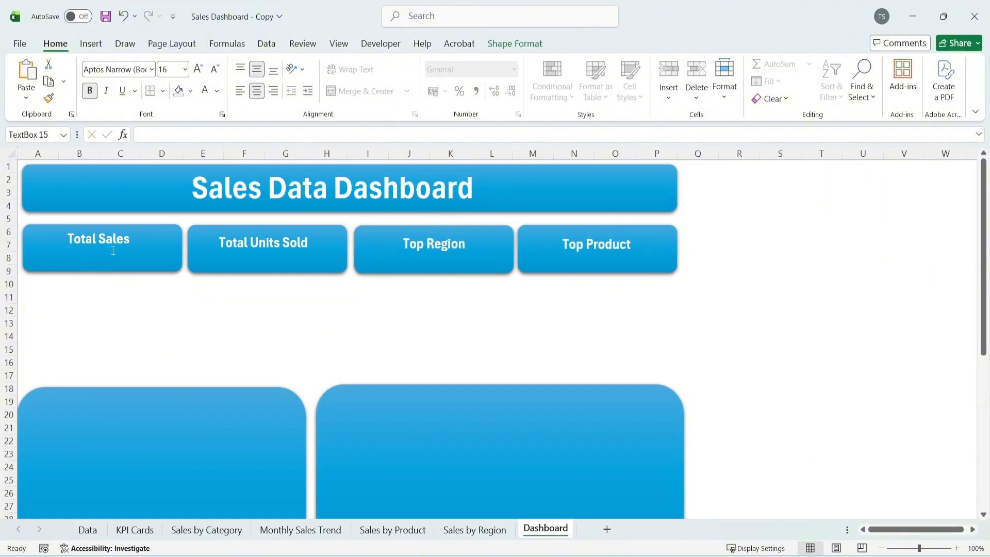
pyautogui.keyDown('ctrl'); pyautogui.moveTo(115, 253); pyautogui.dragTo(115, 273); pyautogui.keyUp('ctrl')
pyautogui.tripleClick(114, 264)
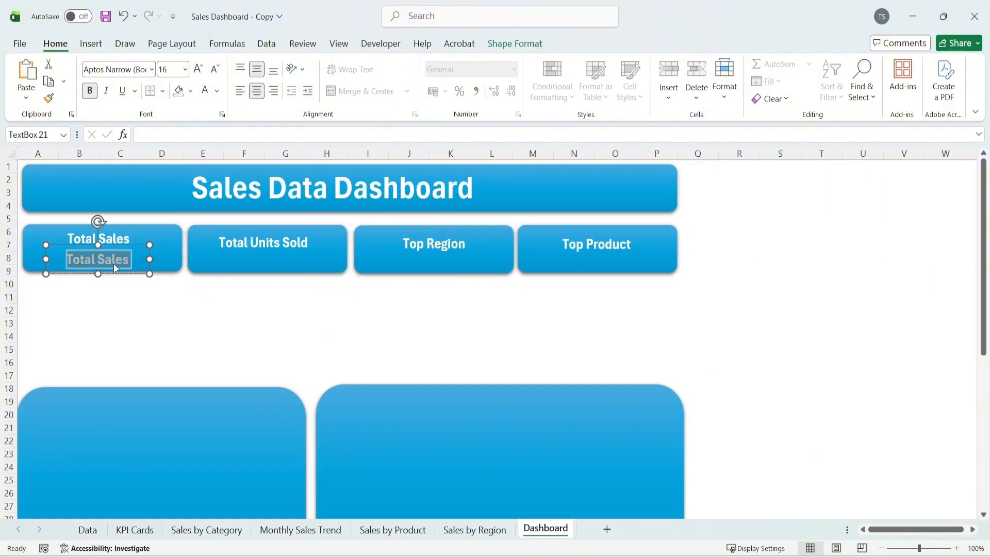
pyautogui.press('BackSpace')
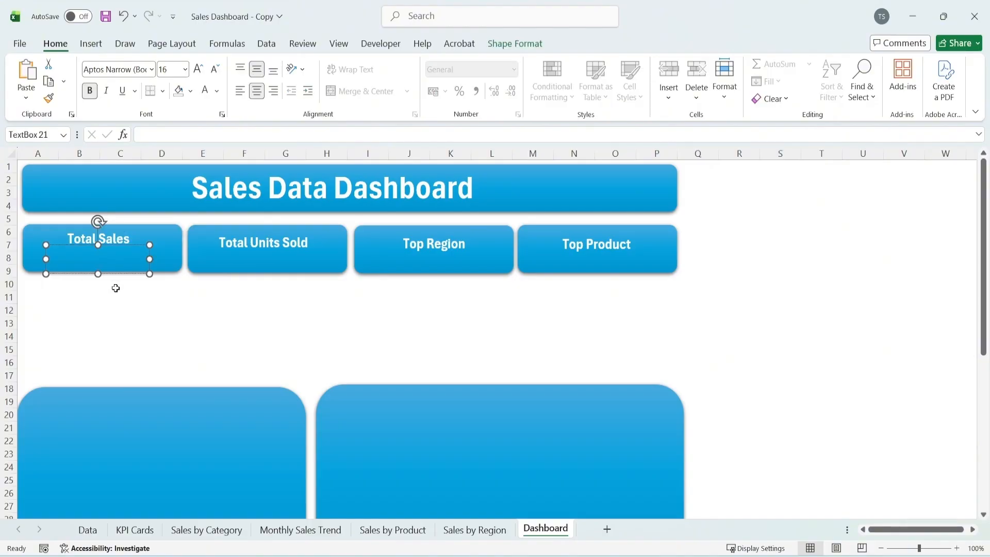
# Link the empty text box on the Total Sales card to cell A4 of the KPI Cards sheet
pyautogui.click(156, 135)
pyautogui.write('=')
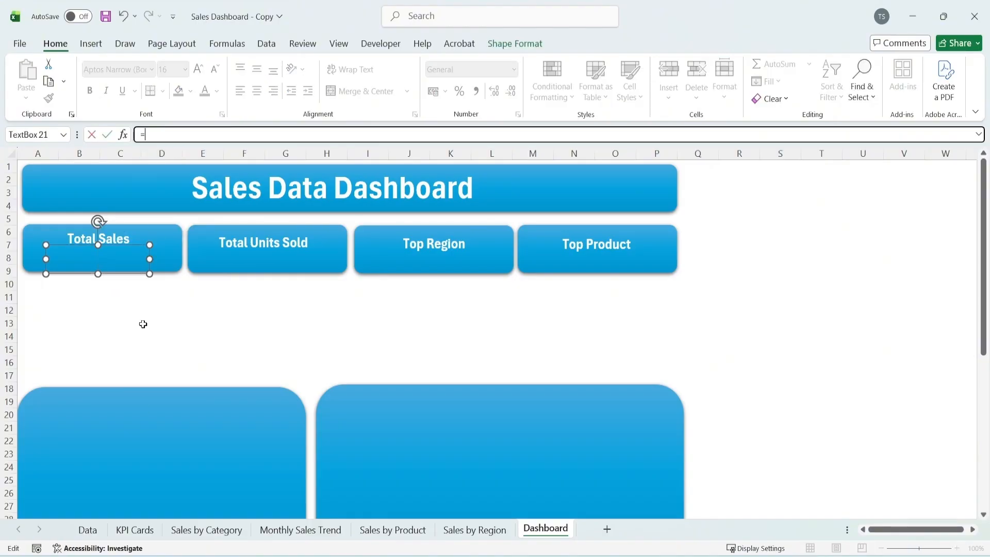
pyautogui.click(135, 529)
pyautogui.click(76, 207)
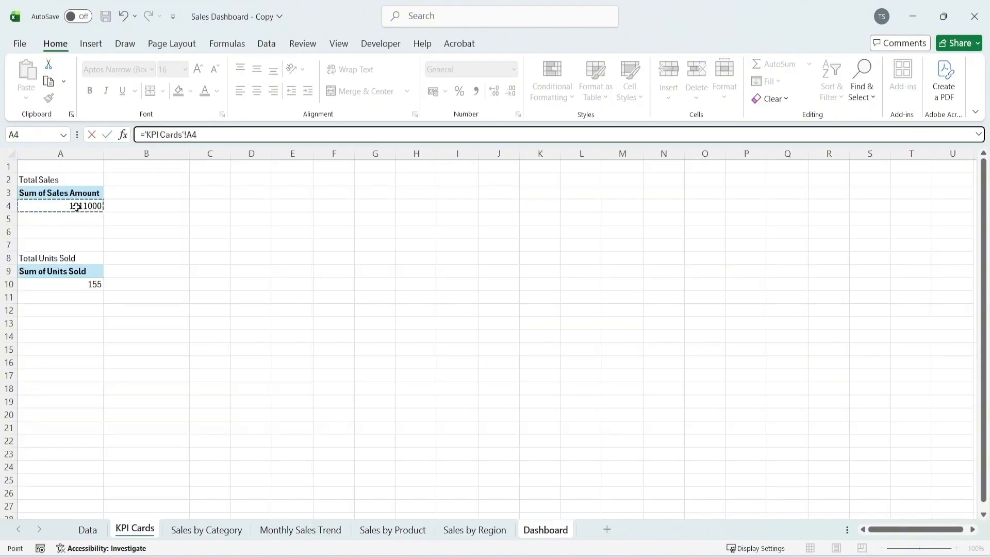
pyautogui.press('Return')
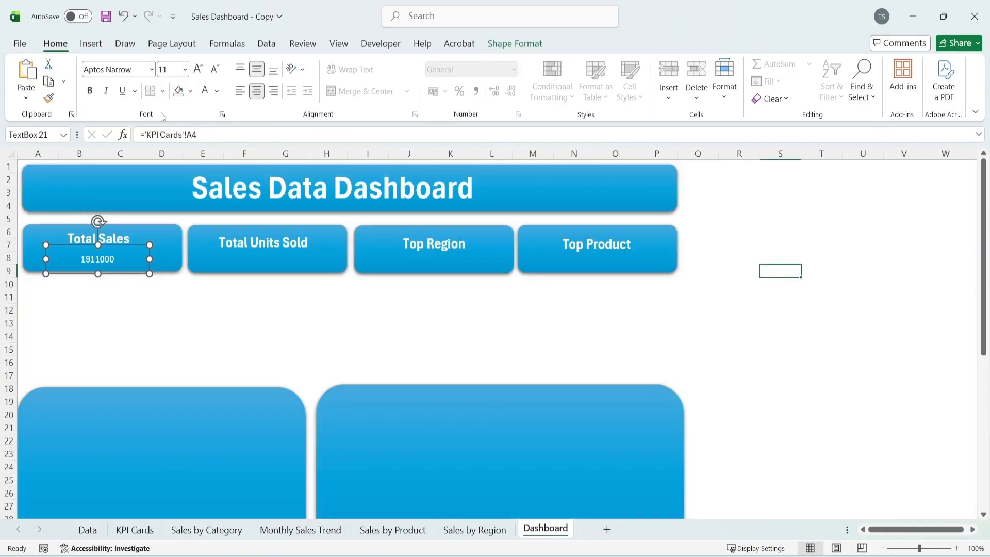
# Make the linked figure on the Total Sales card bold and enlarge its font
pyautogui.click(90, 91)
pyautogui.tripleClick(198, 69)
pyautogui.tripleClick(198, 69)
pyautogui.click(198, 69)
pyautogui.moveTo(117, 245); pyautogui.dragTo(295, 244)
pyautogui.click(122, 311)
pyautogui.click(124, 250)
pyautogui.click(103, 257)
pyautogui.click(214, 69)
pyautogui.click(127, 335)
# Duplicate the linked Total Sales figure onto the Total Units Sold card and clear the copy's text
pyautogui.click(128, 249)
pyautogui.doubleClick(281, 258)
pyautogui.press('Delete')
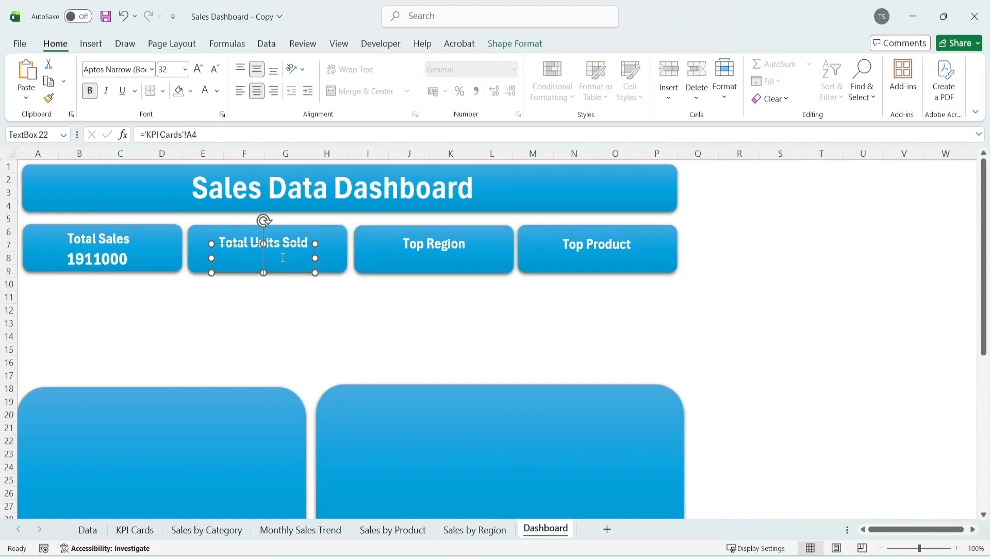
# Link the copied text box on the Total Units Sold card to cell A10 of the KPI Cards sheet
pyautogui.click(208, 136)
pyautogui.press('BackSpace')
pyautogui.press('BackSpace')
pyautogui.press('BackSpace')
pyautogui.press('BackSpace')
pyautogui.press('BackSpace')
pyautogui.press('BackSpace')
pyautogui.press('BackSpace')
pyautogui.press('BackSpace')
pyautogui.press('BackSpace')
pyautogui.press('BackSpace')
pyautogui.press('BackSpace')
pyautogui.press('BackSpace')
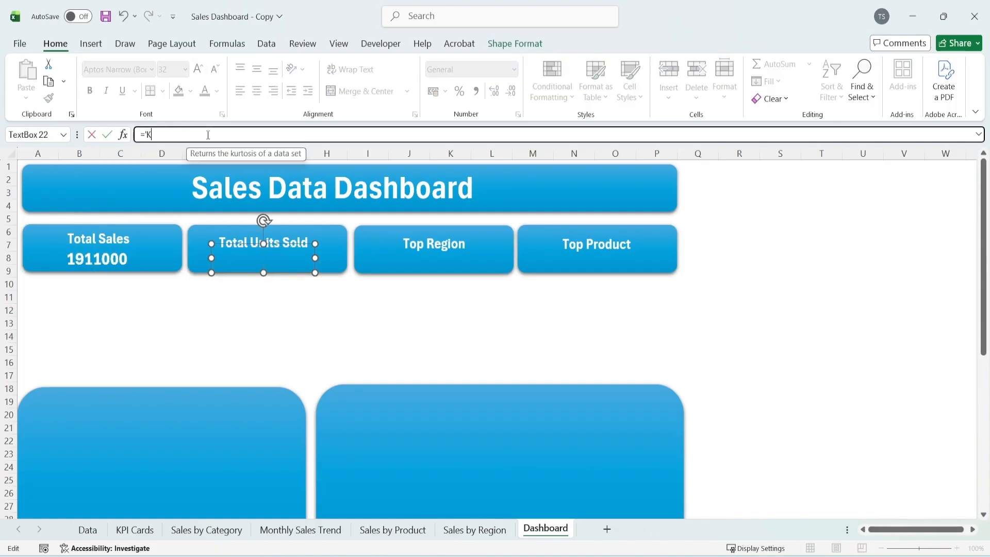
pyautogui.click(133, 529)
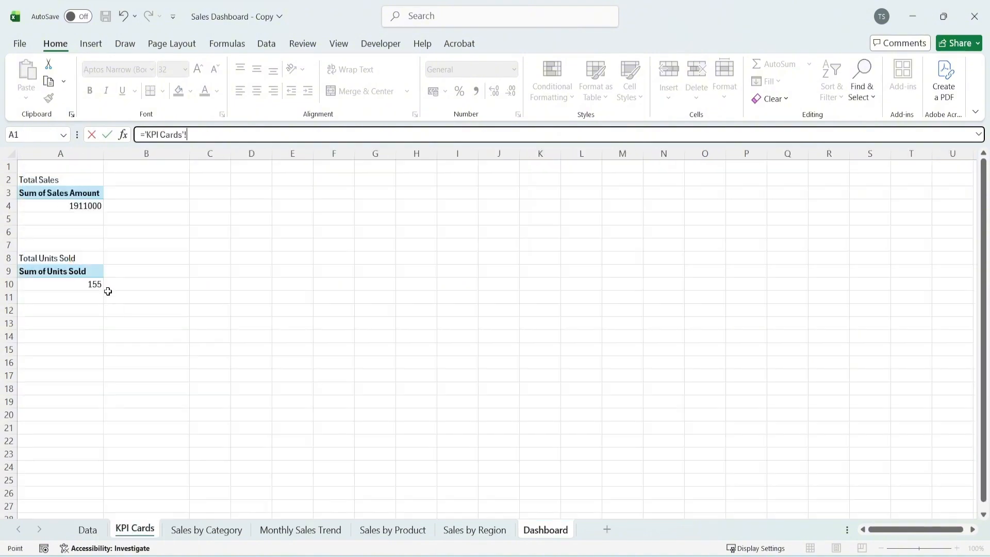
pyautogui.click(97, 283)
pyautogui.press('Return')
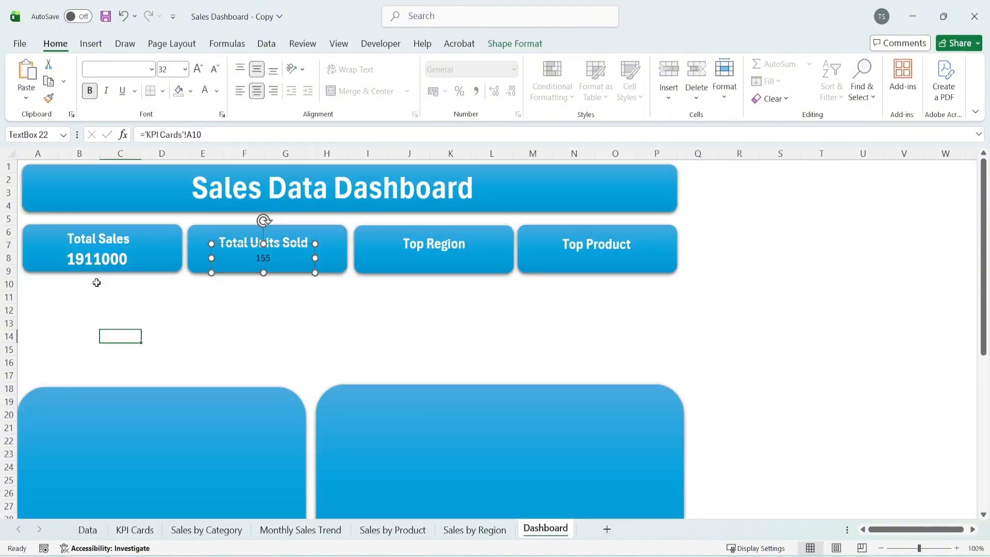
# Copy the formatting of the Total Sales figure onto the linked Total Units Sold figure
pyautogui.click(132, 251)
pyautogui.click(48, 98)
pyautogui.click(278, 263)
pyautogui.click(314, 298)
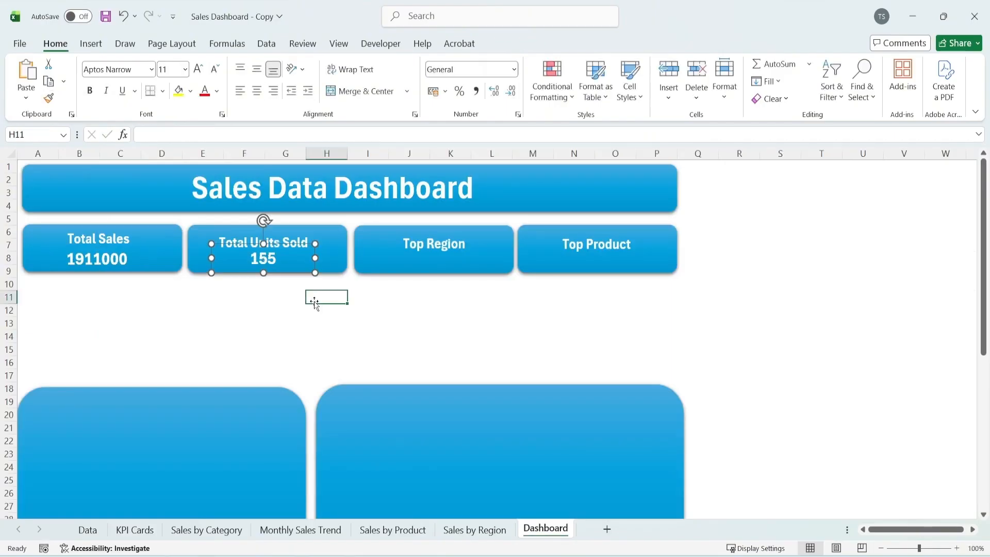
# Duplicate the Total Units Sold figure onto the Top Region card and link it to cell A4 of the Sales by Region sheet
pyautogui.click(286, 272)
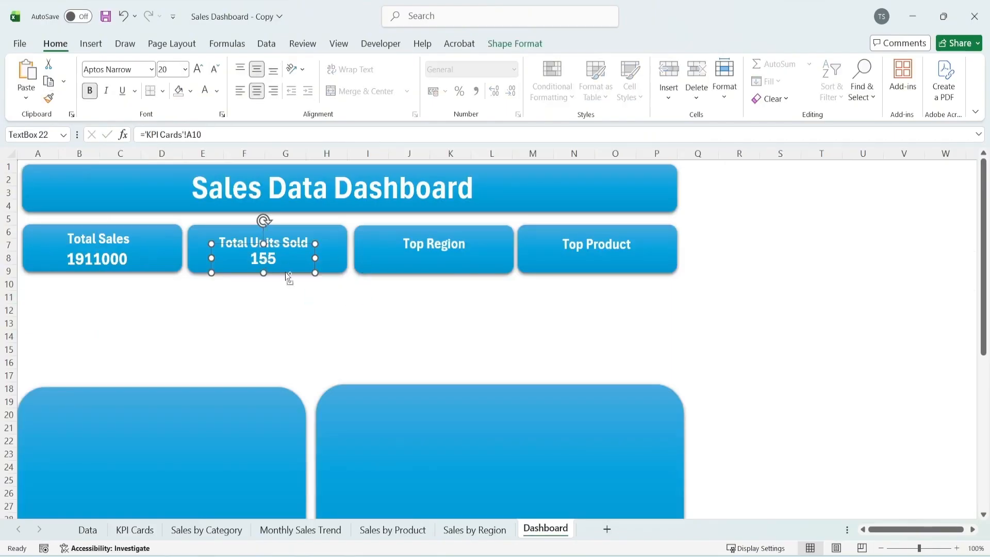
pyautogui.moveTo(298, 242); pyautogui.dragTo(466, 243)
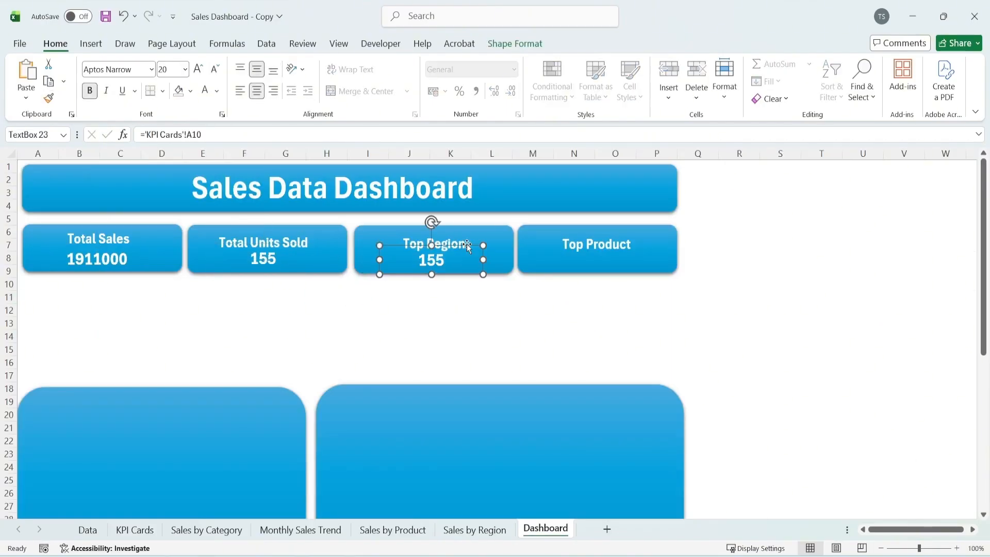
pyautogui.moveTo(208, 135); pyautogui.dragTo(64, 129)
pyautogui.write('=')
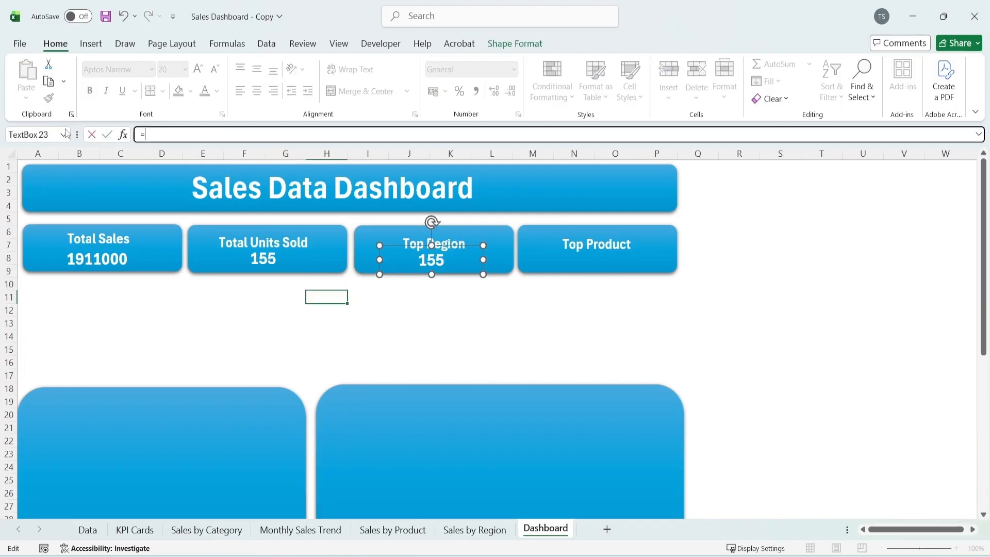
pyautogui.click(479, 531)
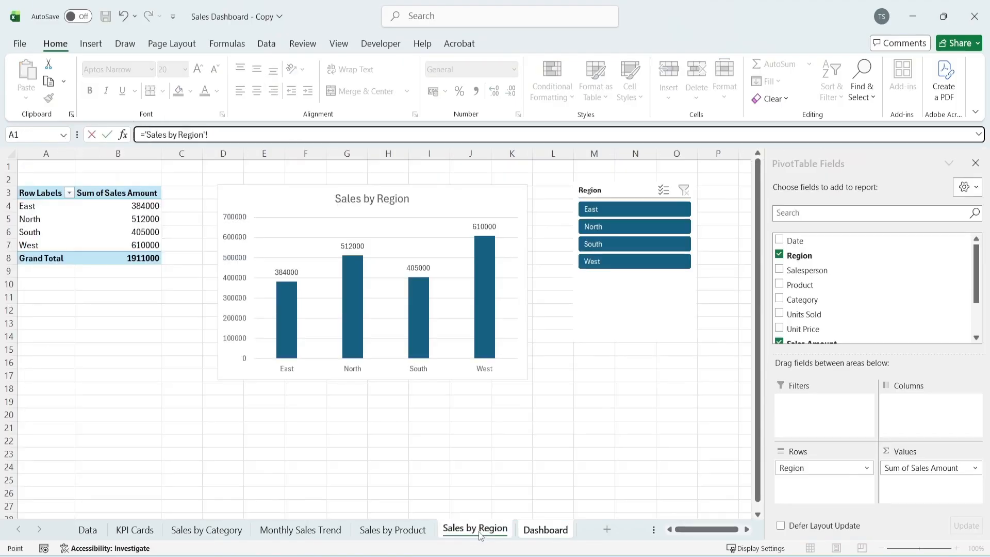
pyautogui.click(31, 206)
pyautogui.press('Return')
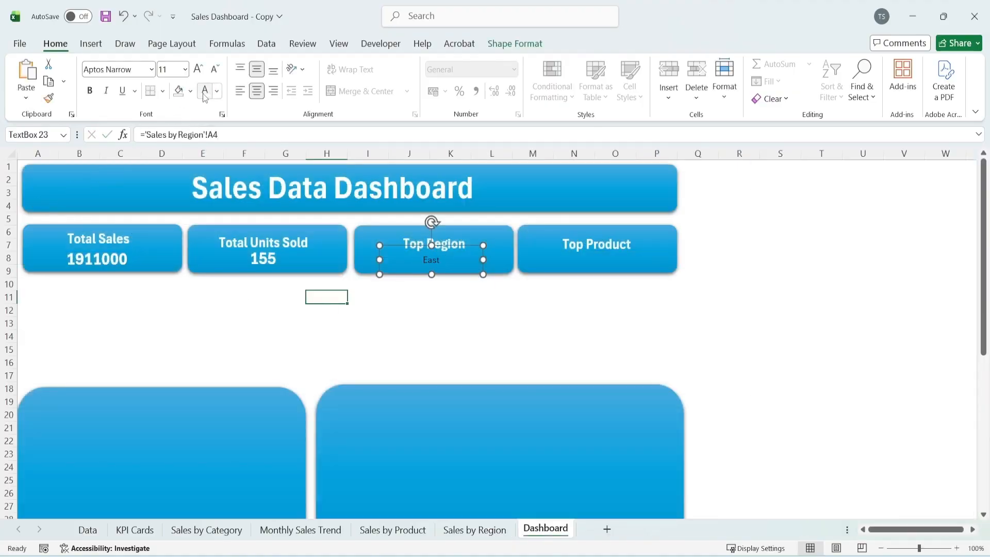
# Format the linked Top Region value as 20 pt, bold, white text
pyautogui.click(202, 74)
pyautogui.click(202, 73)
pyautogui.click(202, 74)
pyautogui.click(202, 74)
pyautogui.click(202, 74)
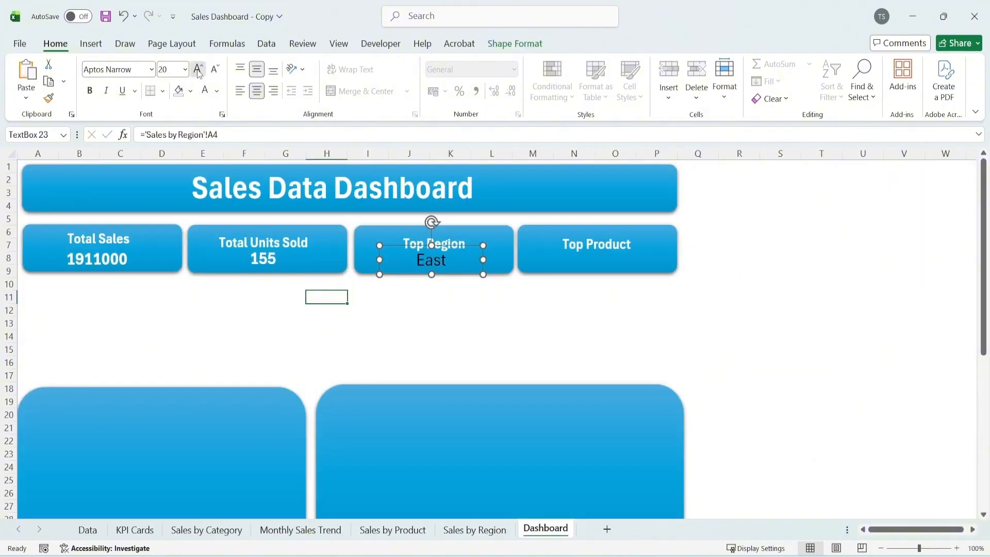
pyautogui.click(202, 74)
pyautogui.click(202, 74)
pyautogui.click(215, 70)
pyautogui.click(215, 70)
pyautogui.click(215, 70)
pyautogui.click(214, 70)
pyautogui.click(774, 338)
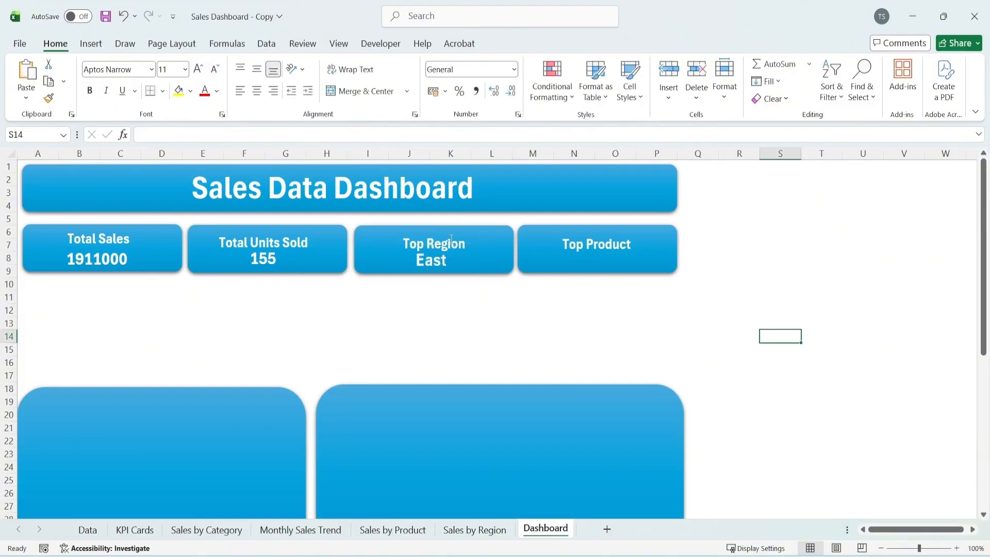
# Sort the Sales by Region PivotTable by sales amount from largest to smallest and return to the Dashboard sheet
pyautogui.click(475, 529)
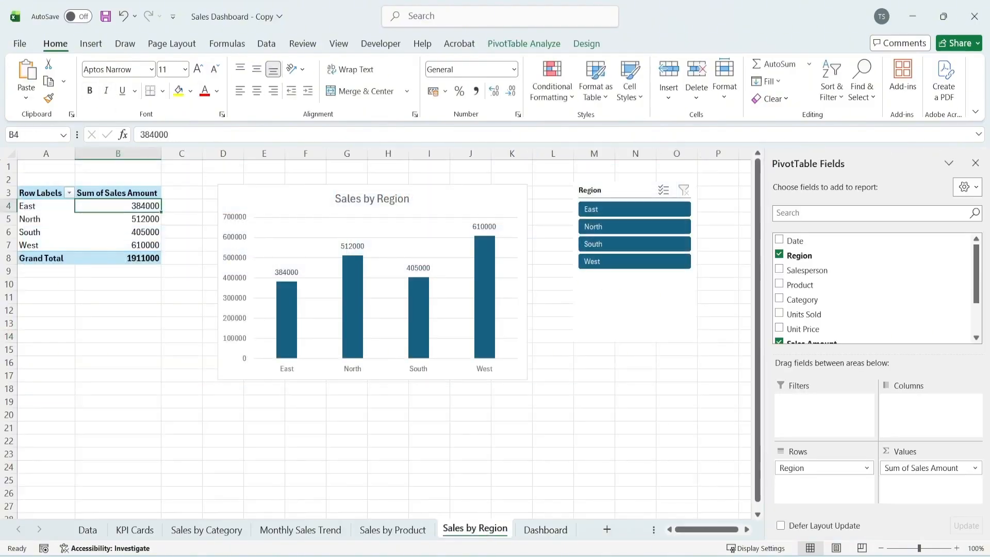
pyautogui.moveTo(40, 246); pyautogui.dragTo(111, 245)
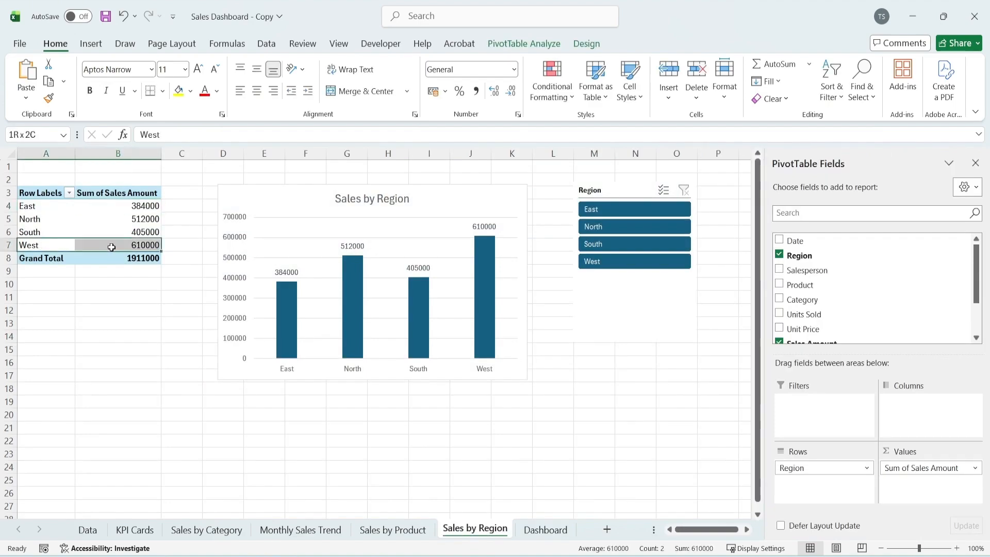
pyautogui.click(50, 205)
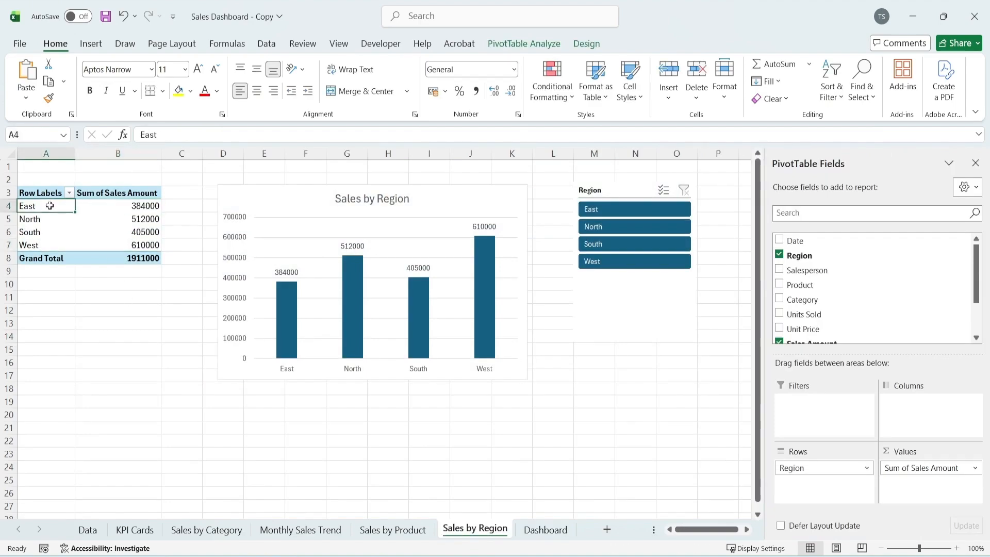
pyautogui.rightClick(131, 209)
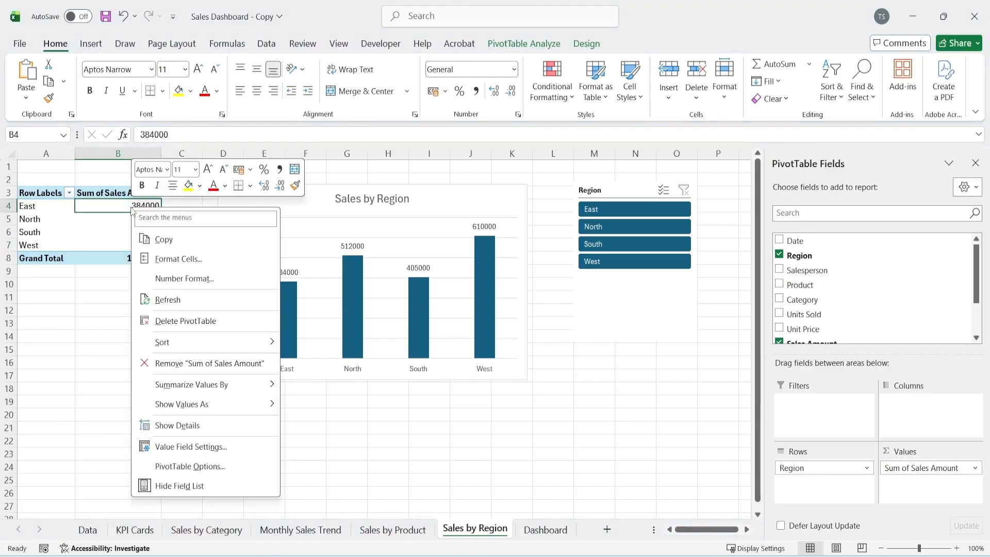
pyautogui.moveTo(256, 345)
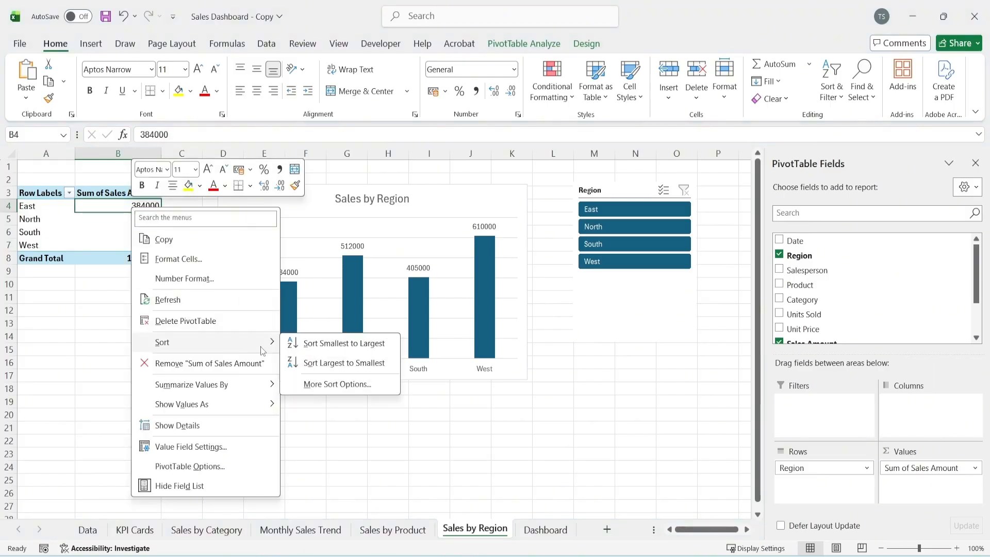
pyautogui.click(333, 364)
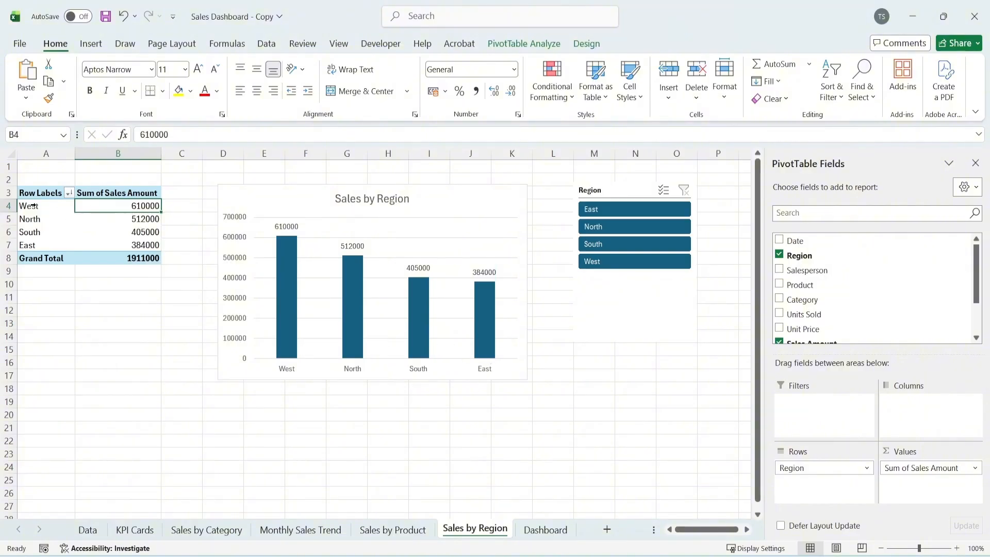
pyautogui.moveTo(32, 205); pyautogui.dragTo(93, 212)
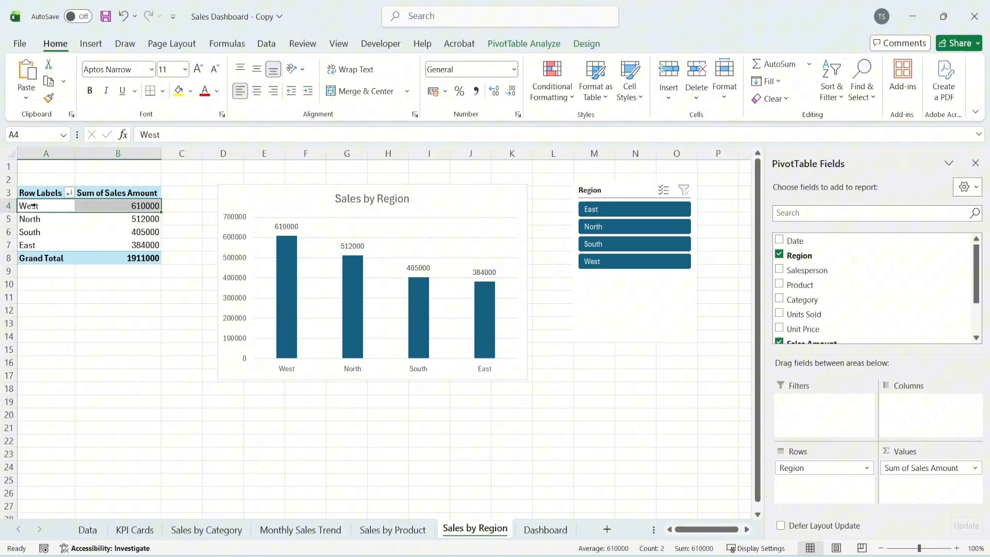
pyautogui.click(567, 530)
# Move the title labels on all four KPI cards slightly upward, away from the values beneath them
pyautogui.click(437, 242)
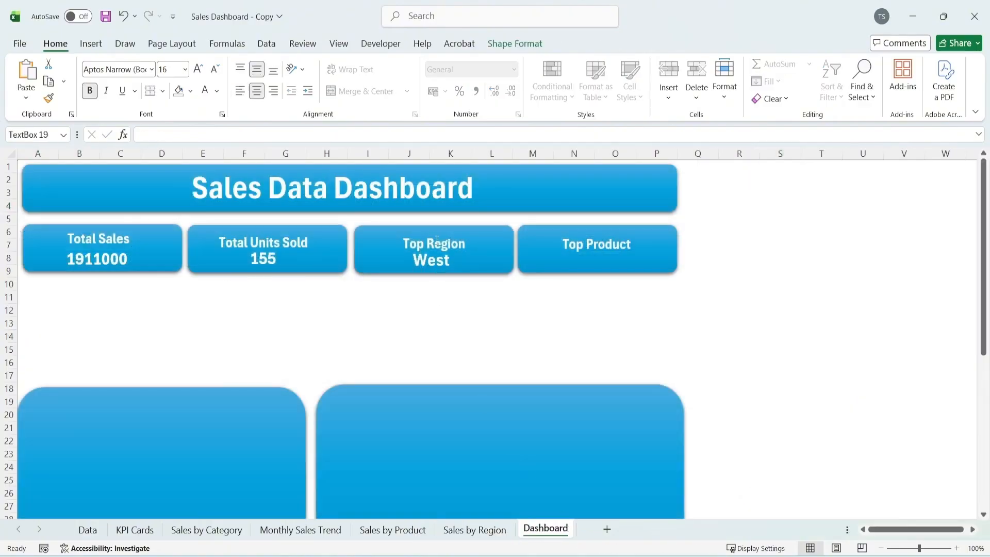
pyautogui.moveTo(455, 228); pyautogui.dragTo(454, 221)
pyautogui.click(249, 242)
pyautogui.moveTo(249, 229); pyautogui.dragTo(248, 222)
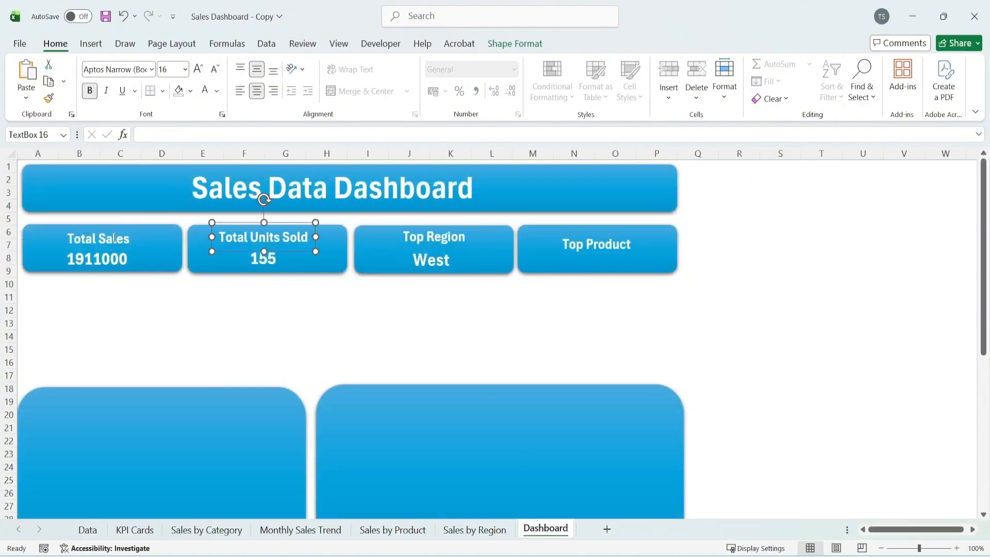
pyautogui.moveTo(125, 224); pyautogui.dragTo(126, 221)
pyautogui.moveTo(586, 228); pyautogui.dragTo(586, 223)
pyautogui.press('Escape')
# Duplicate the Top Region value onto the Top Product card and link it to cell A4 of the Sales by Product sheet
pyautogui.click(446, 250)
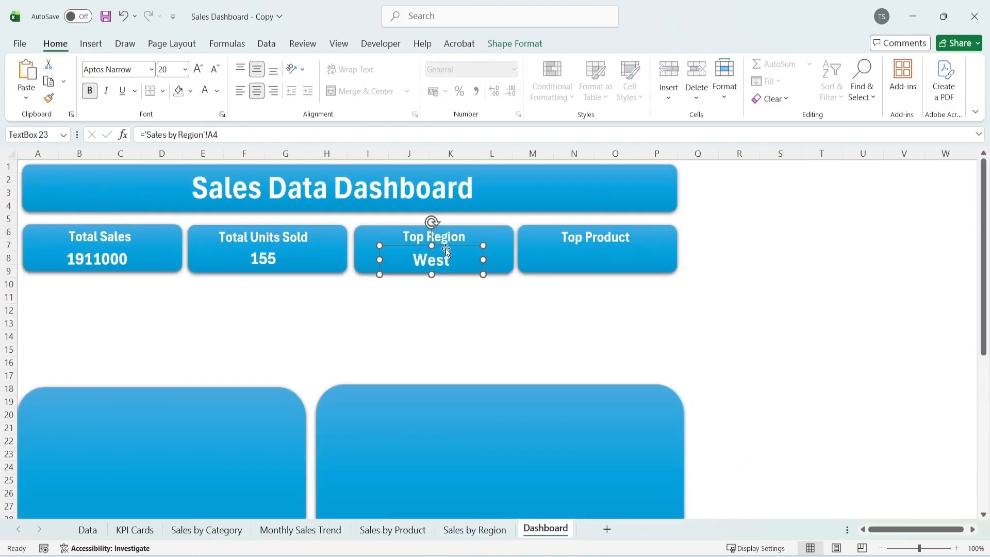
pyautogui.moveTo(448, 247); pyautogui.dragTo(613, 250)
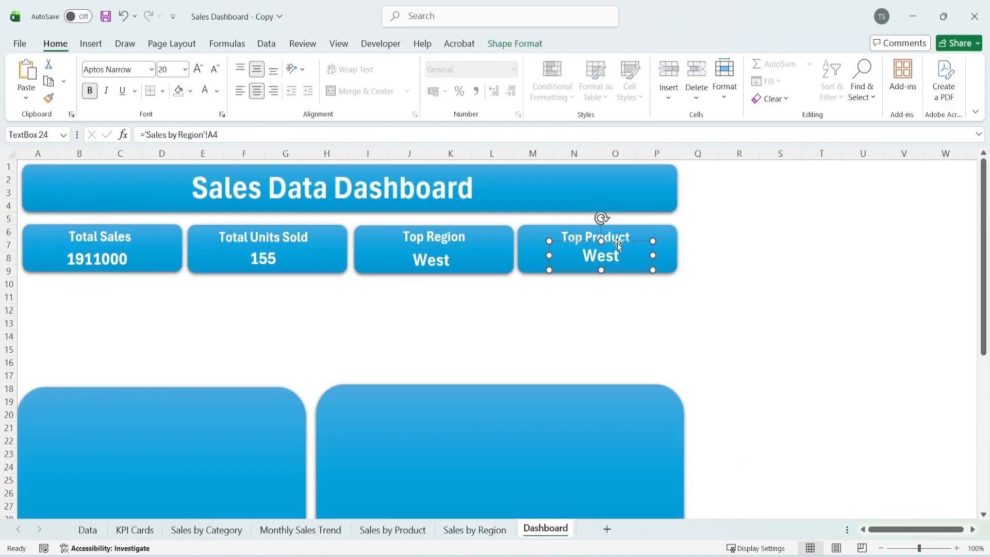
pyautogui.moveTo(146, 135); pyautogui.dragTo(228, 135)
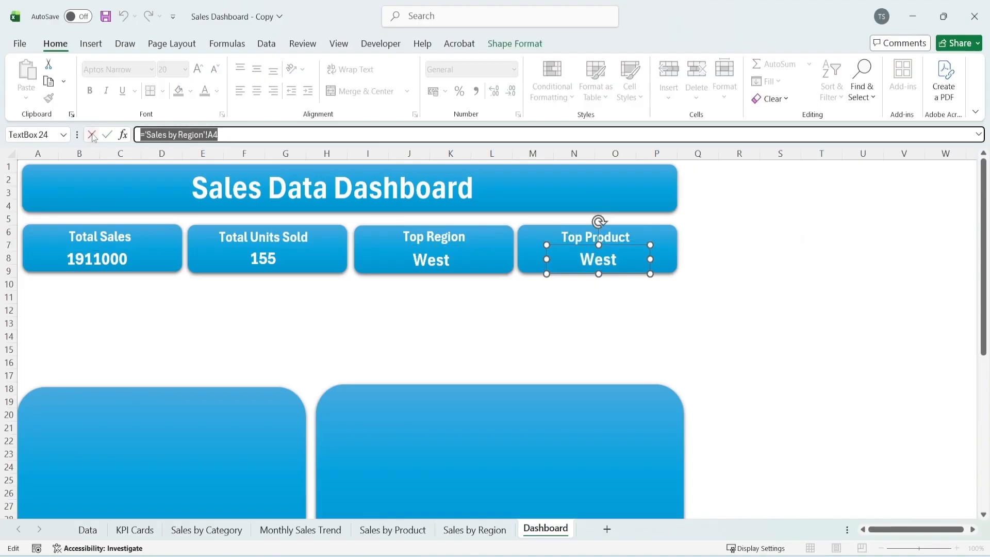
pyautogui.press('BackSpace')
pyautogui.click(393, 529)
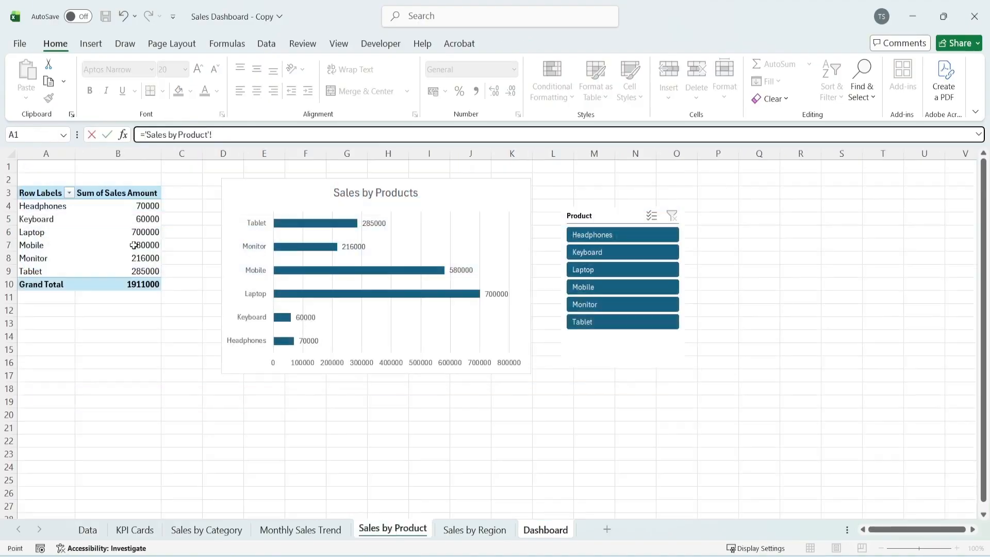
pyautogui.click(32, 206)
pyautogui.press('Return')
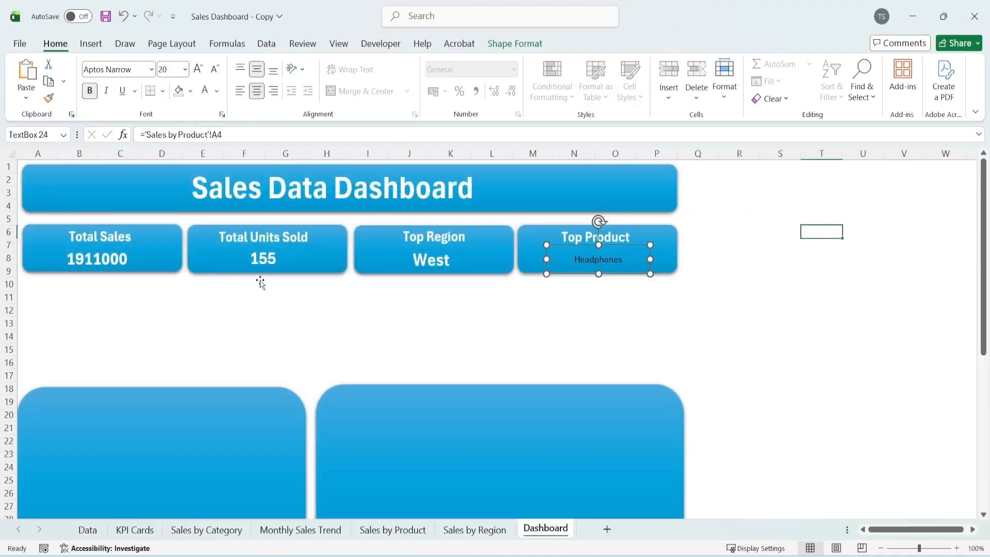
# Format the linked Top Product value as 20 pt, bold, white text
pyautogui.click(198, 68)
pyautogui.click(198, 68)
pyautogui.click(197, 68)
pyautogui.click(198, 69)
pyautogui.click(198, 68)
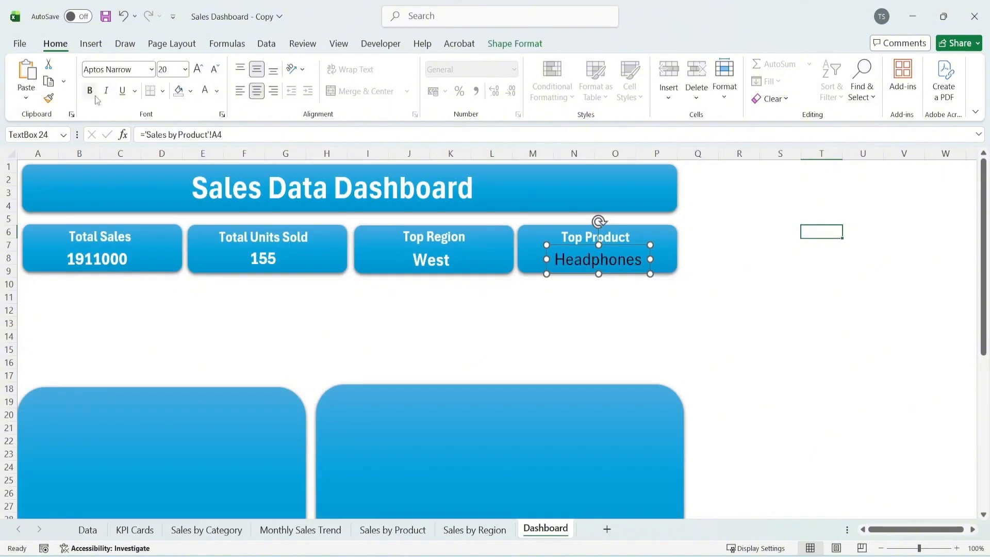
pyautogui.click(95, 98)
pyautogui.click(778, 219)
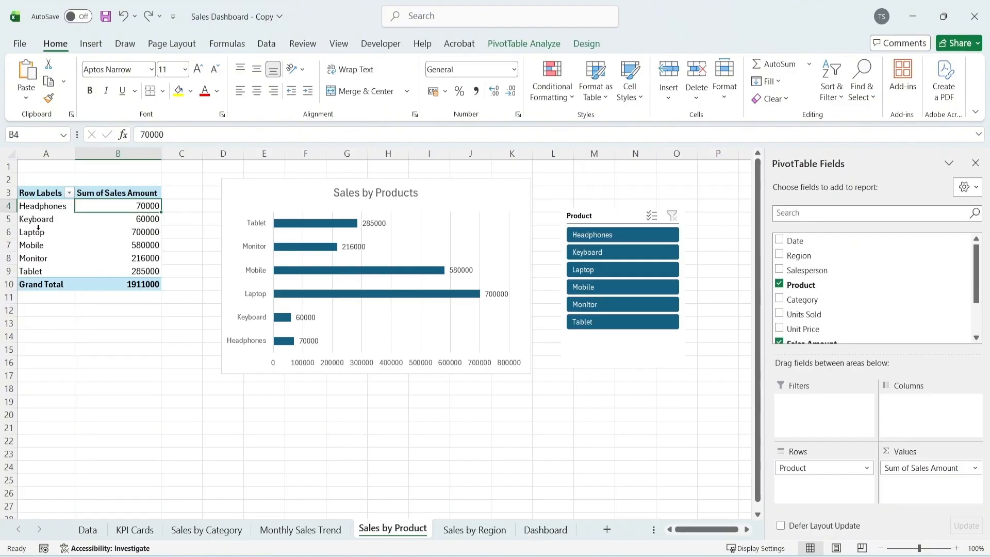
# Sort the Sales by Product PivotTable by sales amount from largest to smallest and return to the Dashboard sheet
pyautogui.moveTo(38, 231); pyautogui.dragTo(135, 235)
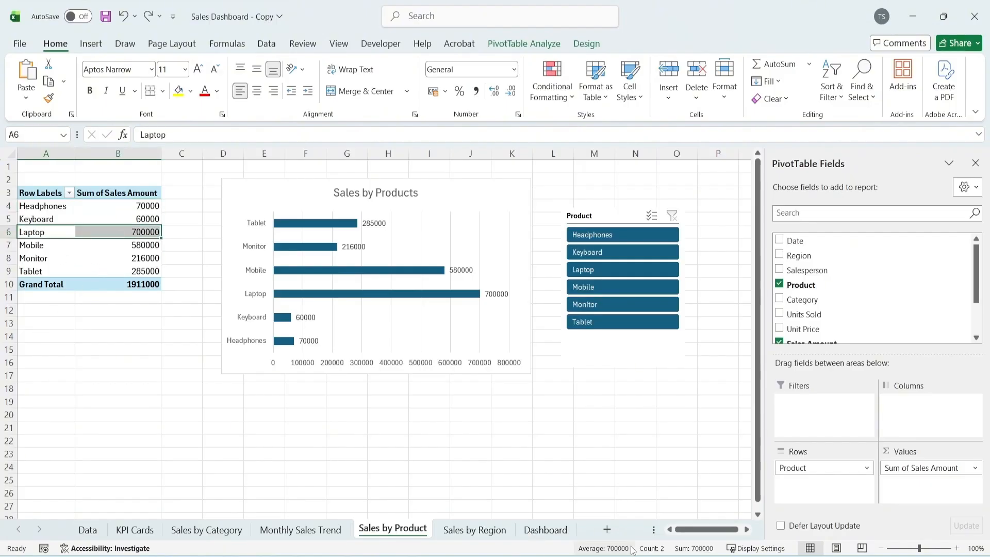
pyautogui.click(551, 531)
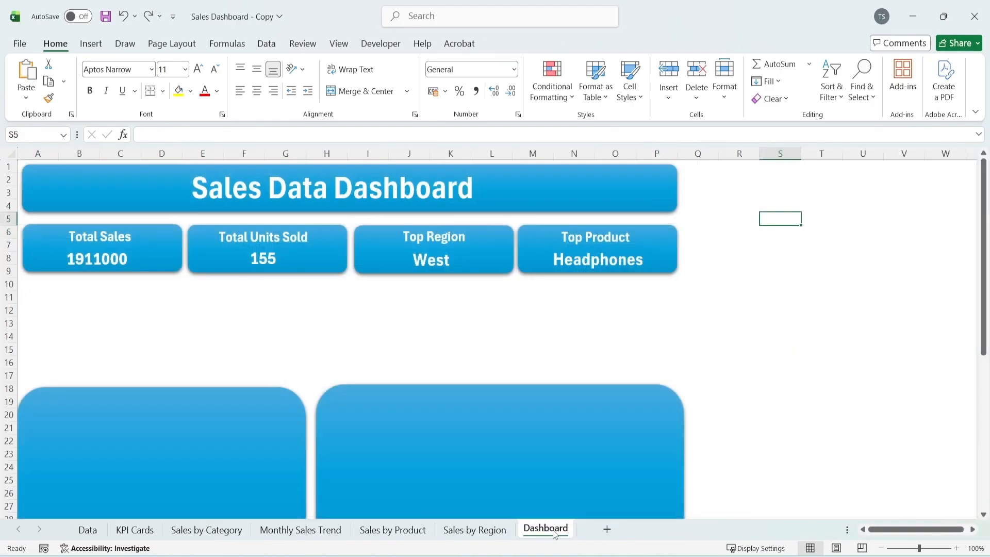
pyautogui.click(404, 531)
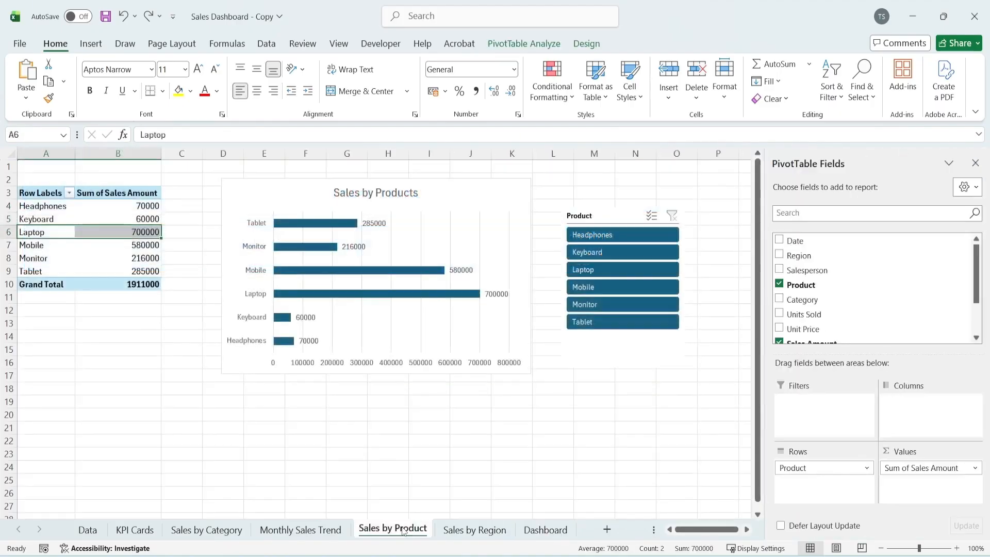
pyautogui.click(92, 207)
pyautogui.rightClick(95, 207)
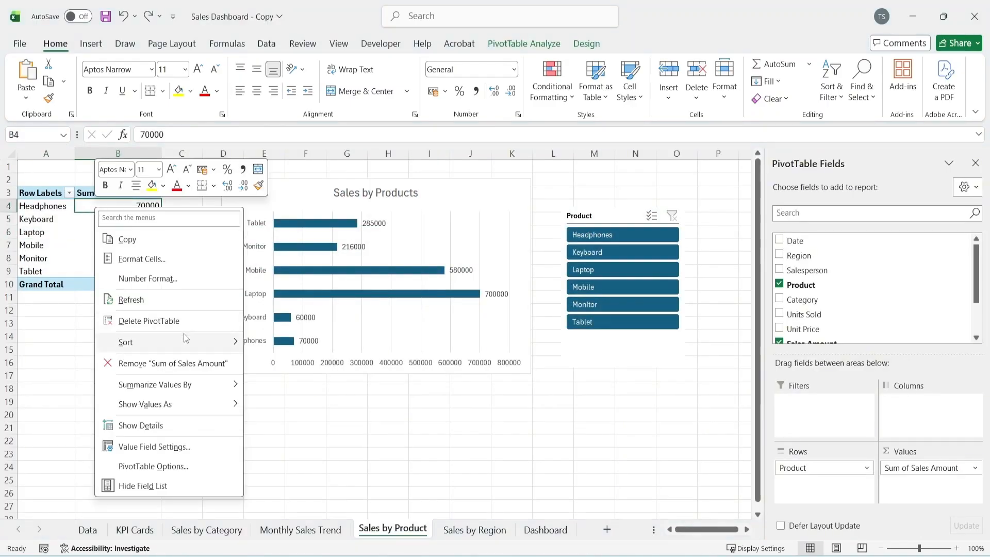
pyautogui.moveTo(183, 337)
pyautogui.click(303, 364)
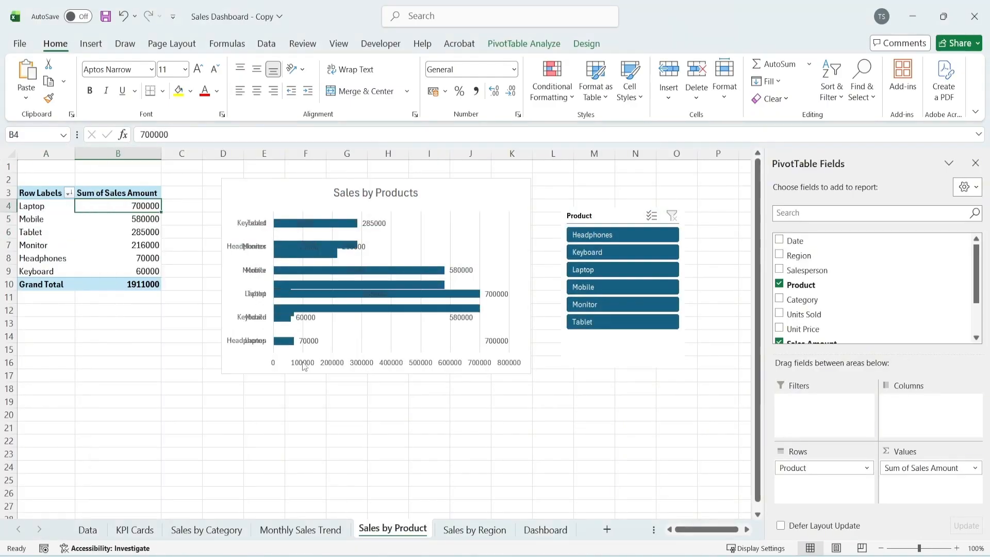
pyautogui.click(41, 207)
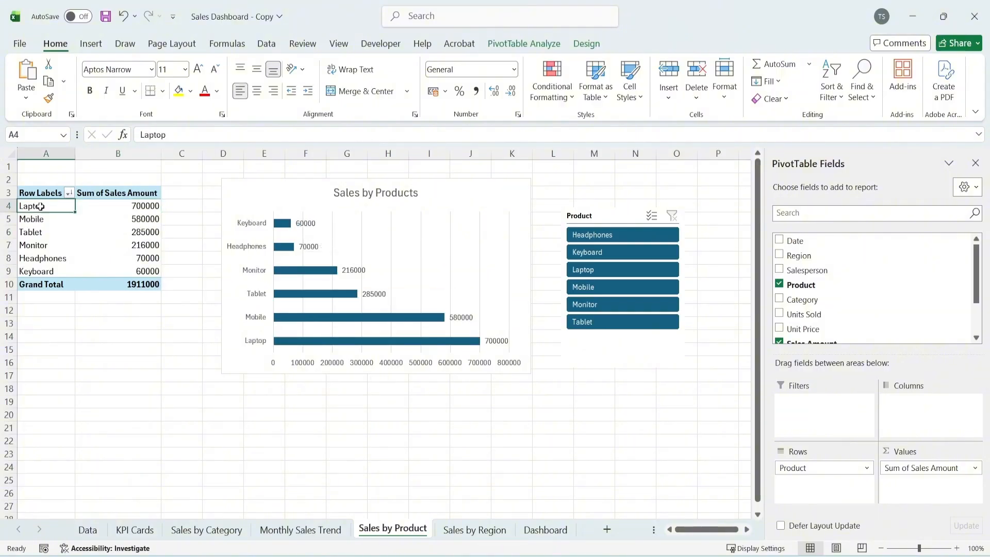
pyautogui.click(552, 531)
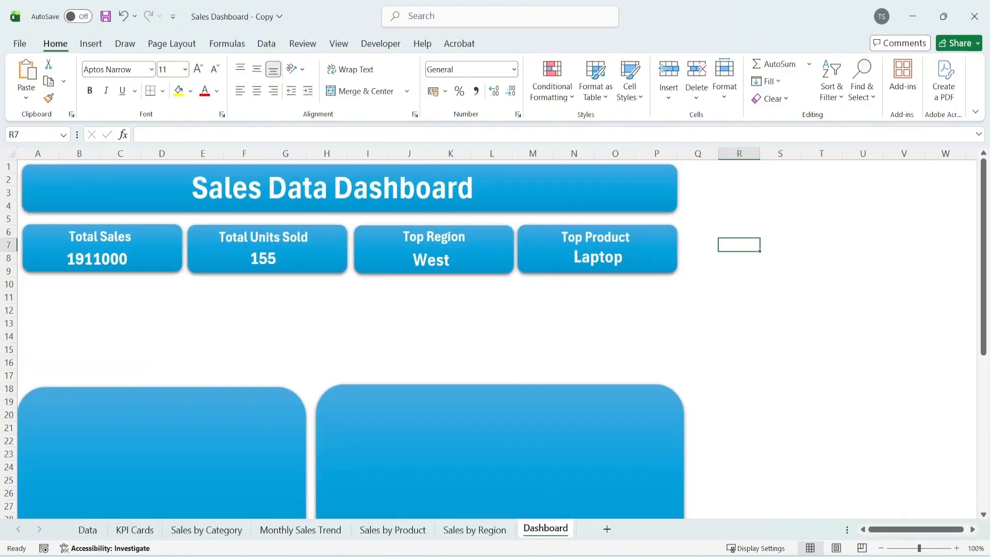
# Copy the Category slicer from the Sales by Category sheet to the Dashboard and place it beneath the Total Sales card
pyautogui.click(201, 531)
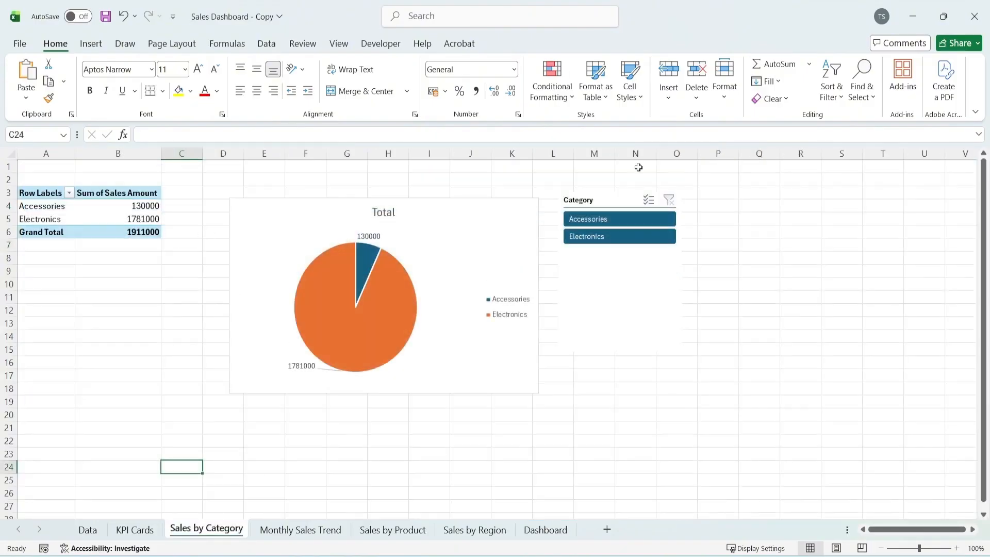
pyautogui.click(612, 197)
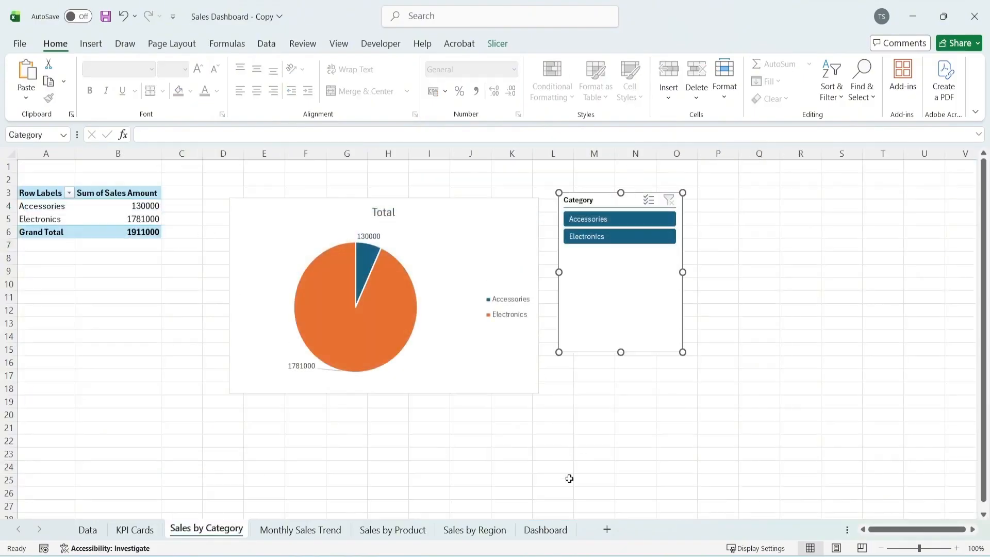
pyautogui.click(544, 528)
pyautogui.hotkey('ctrl', 'v')
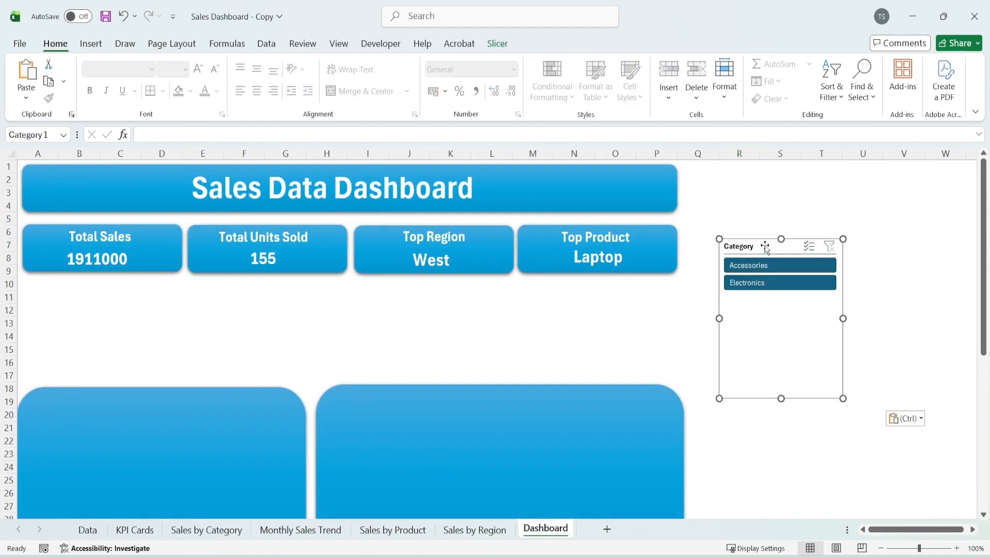
pyautogui.moveTo(762, 245); pyautogui.dragTo(73, 290)
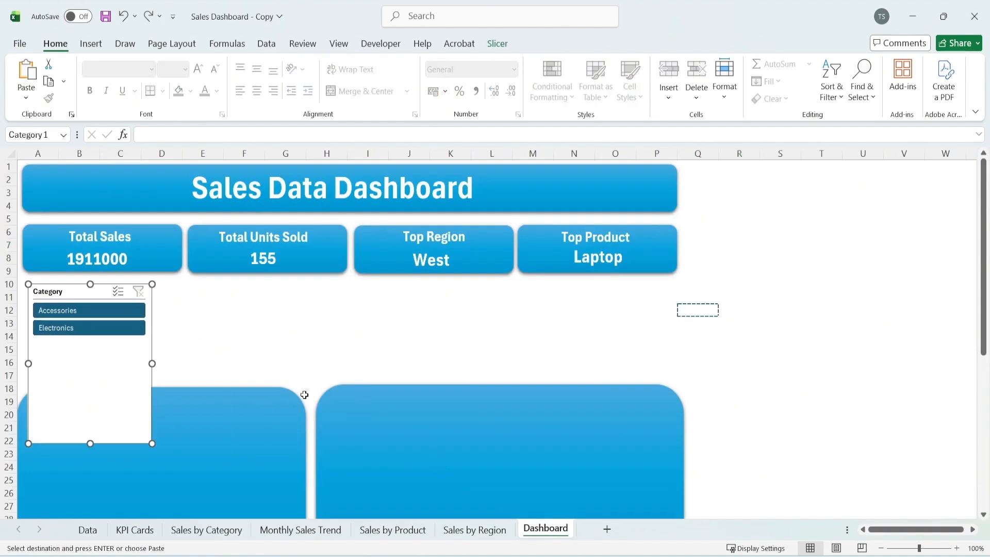
# Shorten the Category slicer to fit its two buttons and widen it slightly past the Total Sales card
pyautogui.moveTo(92, 445); pyautogui.dragTo(90, 344)
pyautogui.moveTo(152, 314); pyautogui.dragTo(195, 310)
pyautogui.click(320, 326)
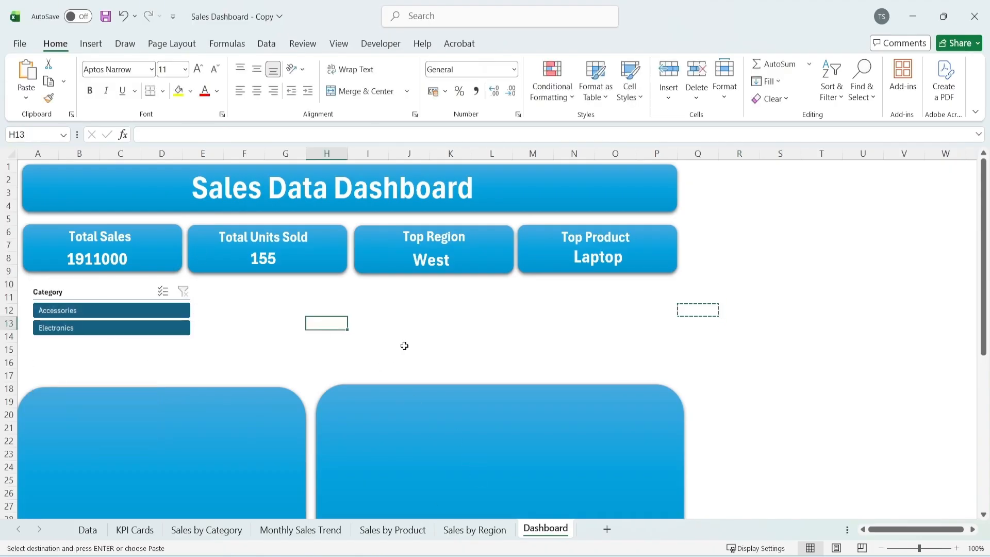
pyautogui.click(556, 305)
pyautogui.press('Escape')
pyautogui.click(221, 287)
pyautogui.click(278, 299)
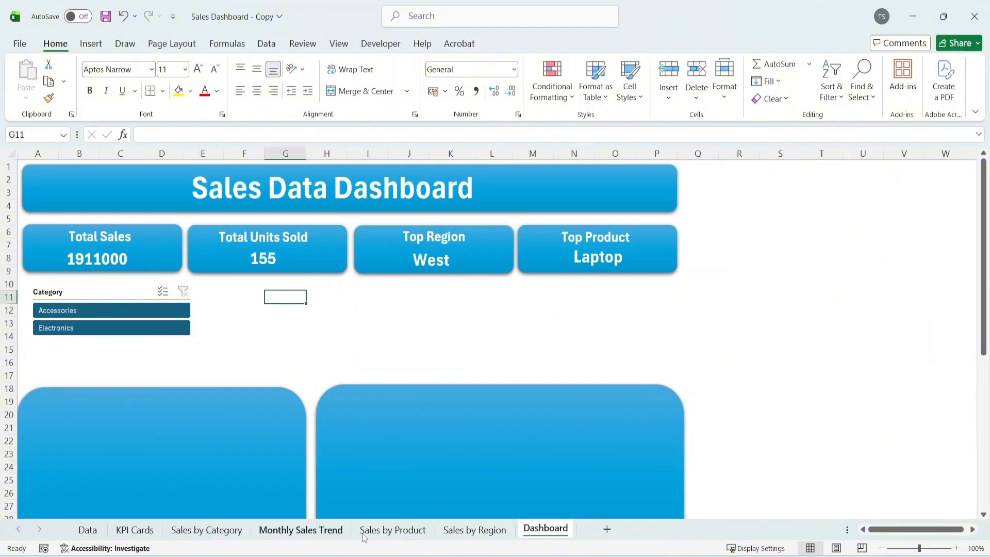
# Copy the Product slicer from the Sales by Product sheet to the Dashboard, beside the Category slicer, making it wide and equally short
pyautogui.click(403, 531)
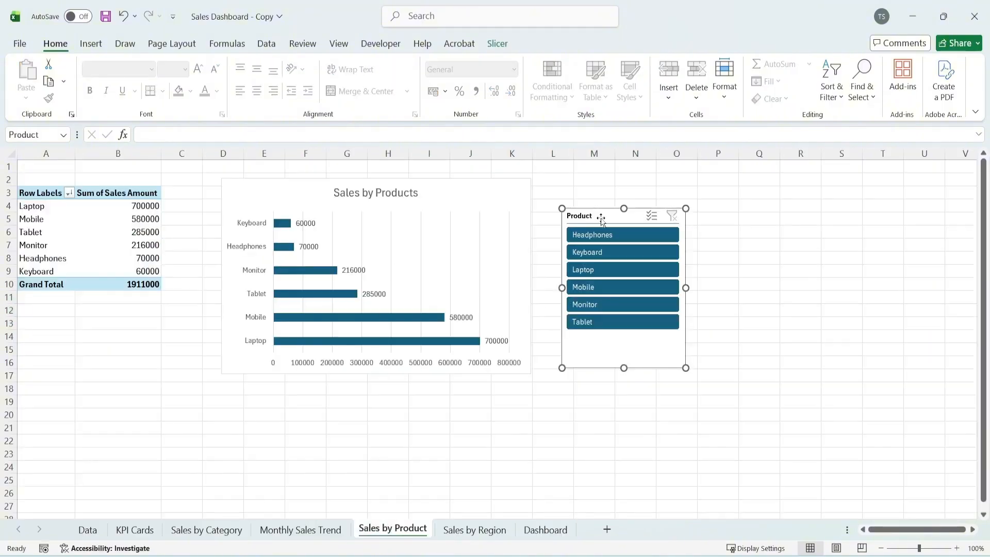
pyautogui.hotkey('ctrl', 'c')
pyautogui.click(545, 529)
pyautogui.hotkey('ctrl', 'v')
pyautogui.moveTo(313, 292); pyautogui.dragTo(246, 288)
pyautogui.moveTo(322, 364); pyautogui.dragTo(574, 357)
pyautogui.moveTo(385, 443); pyautogui.dragTo(368, 345)
# Arrange the Product slicer's buttons in 3 columns
pyautogui.click(497, 43)
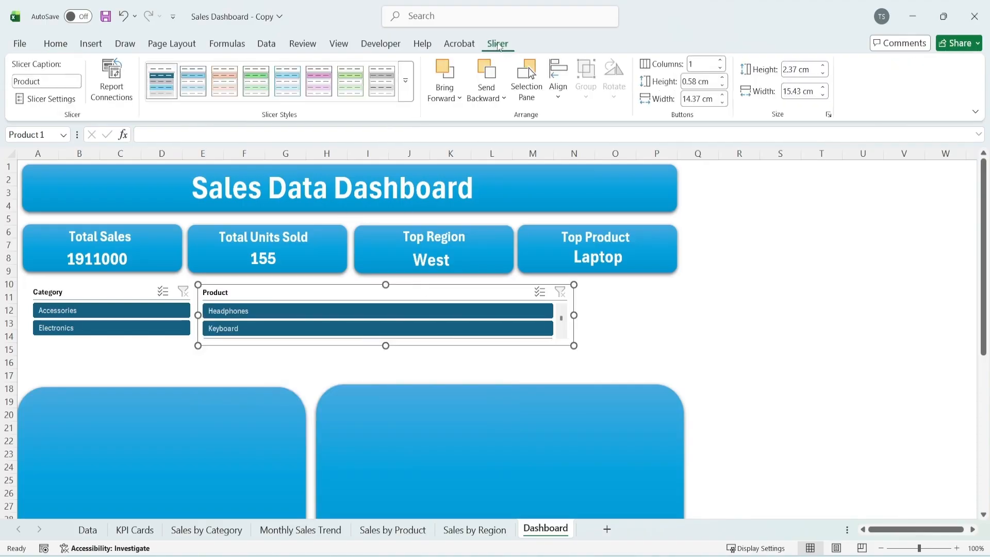
pyautogui.click(723, 61)
pyautogui.click(723, 61)
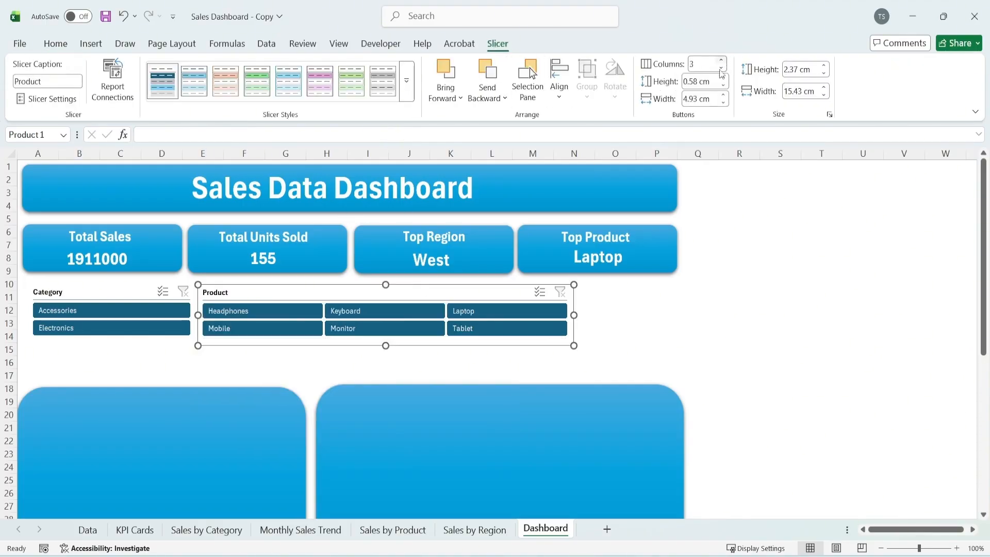
pyautogui.click(756, 296)
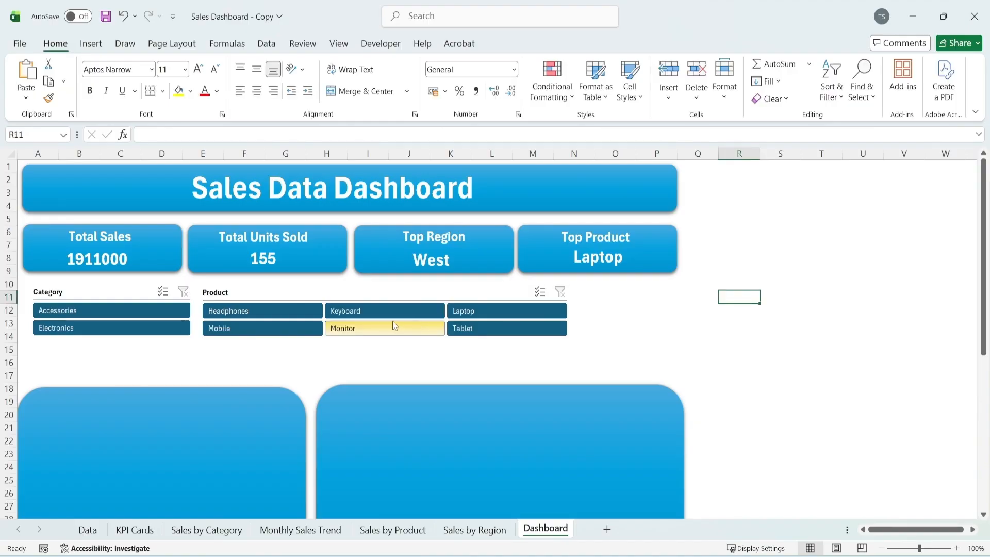
# Test the Product slicer by filtering to Headphones and clearing the filter
pyautogui.click(404, 312)
pyautogui.click(456, 313)
pyautogui.click(490, 328)
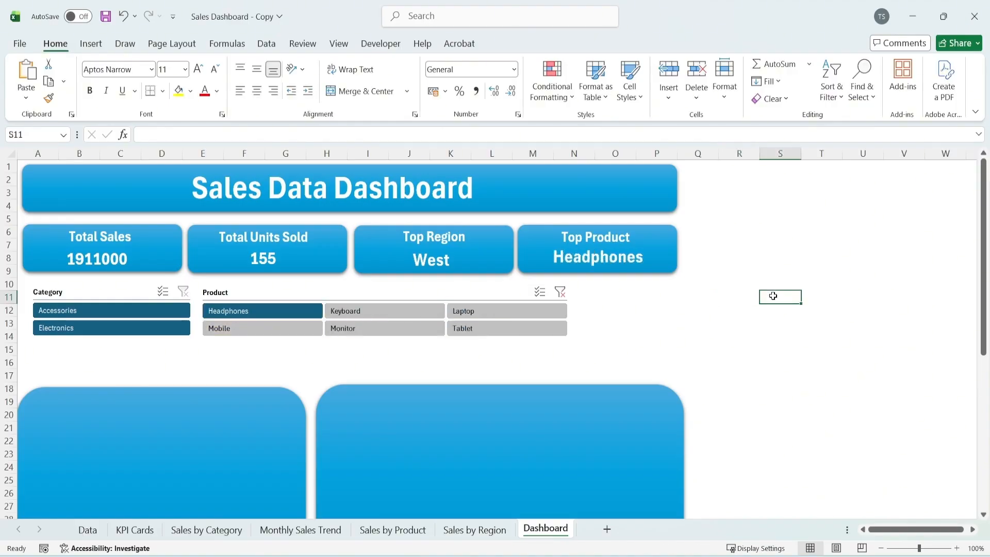
pyautogui.click(848, 245)
pyautogui.click(559, 292)
pyautogui.click(908, 310)
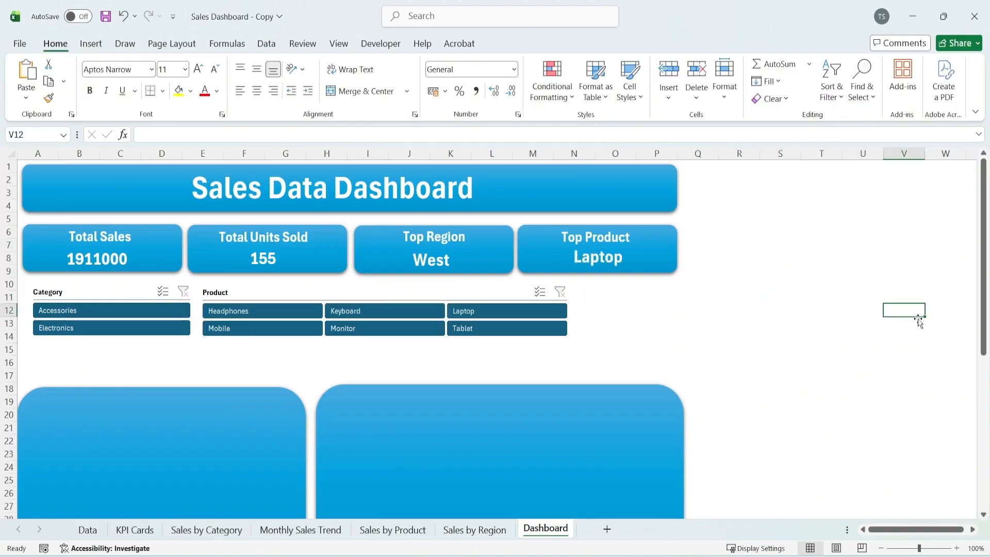
# Copy the Region slicer from the Sales by Region sheet to the Dashboard and fit it as a wide strip beneath the other slicers
pyautogui.click(476, 530)
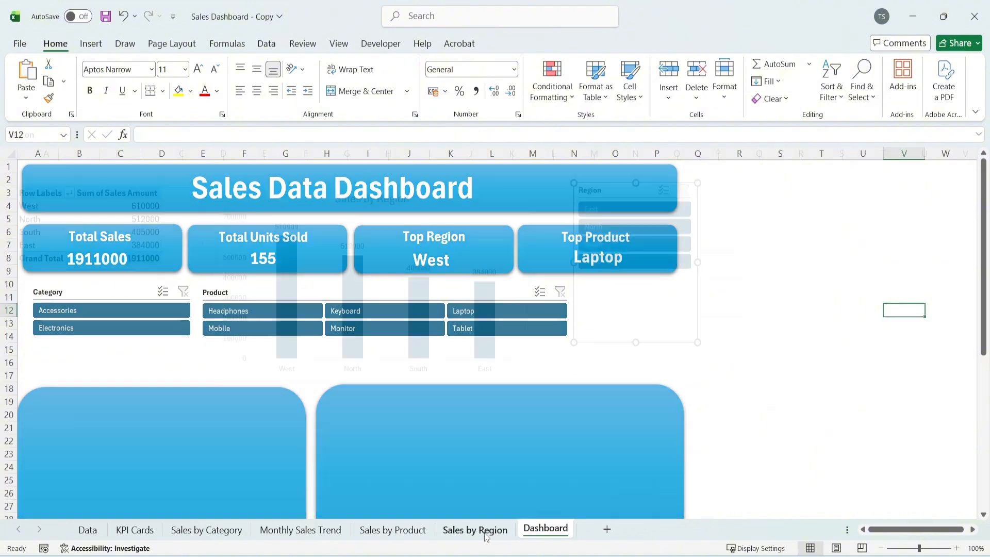
pyautogui.click(545, 530)
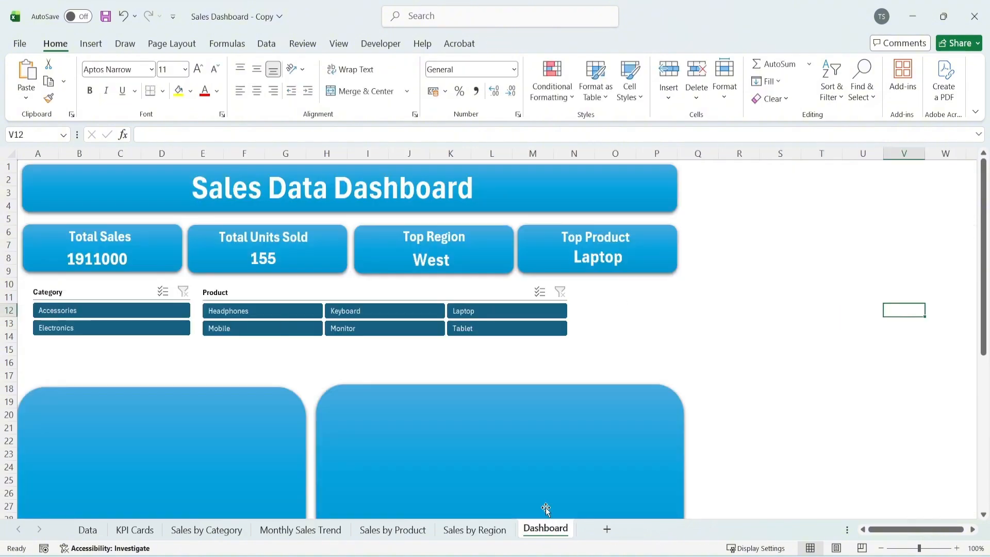
pyautogui.hotkey('ctrl', 'v')
pyautogui.moveTo(907, 309); pyautogui.dragTo(54, 349)
pyautogui.moveTo(155, 424); pyautogui.dragTo(566, 424)
pyautogui.moveTo(314, 504); pyautogui.dragTo(315, 385)
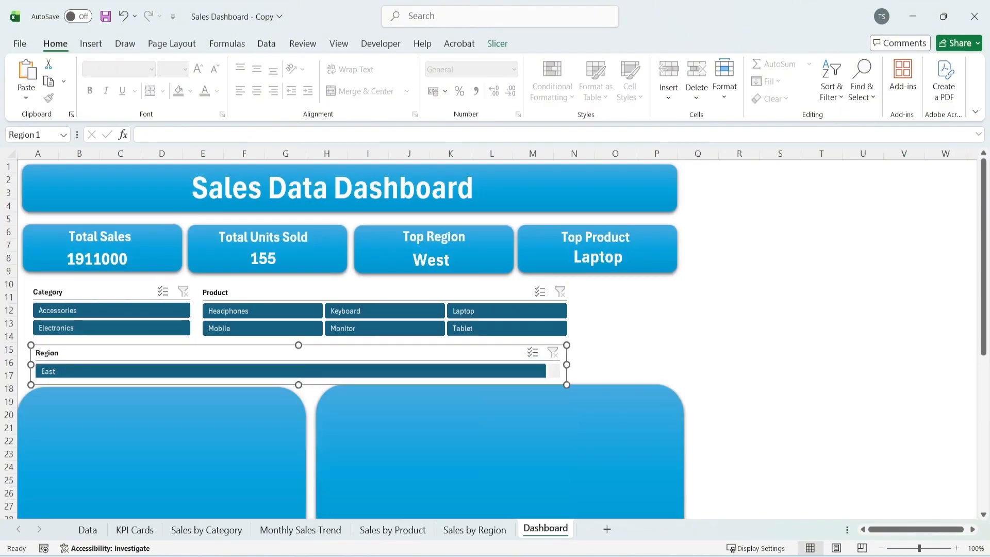
# Arrange the Region slicer's buttons in 4 columns and align its edges with the slicers above
pyautogui.click(502, 44)
pyautogui.click(723, 60)
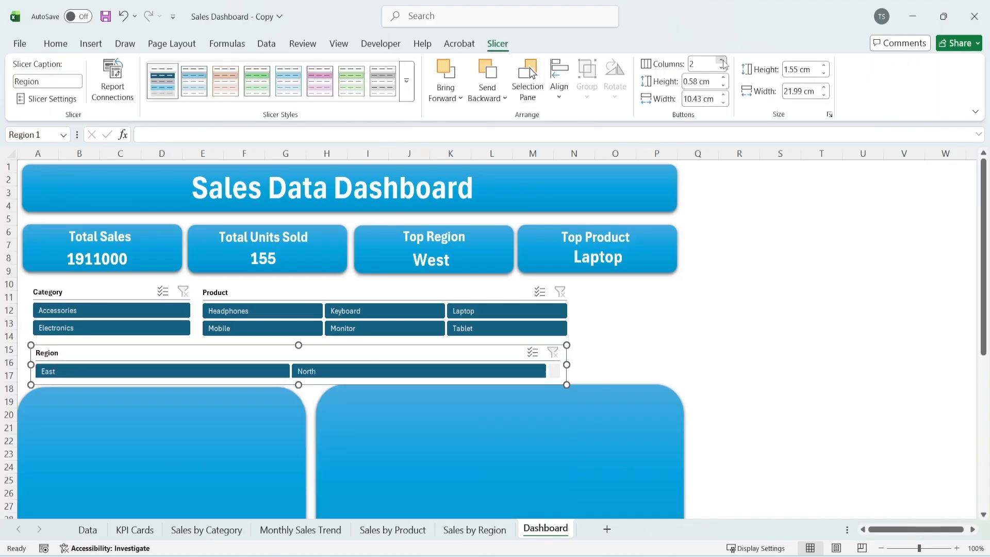
pyautogui.click(722, 61)
pyautogui.click(723, 61)
pyautogui.click(790, 312)
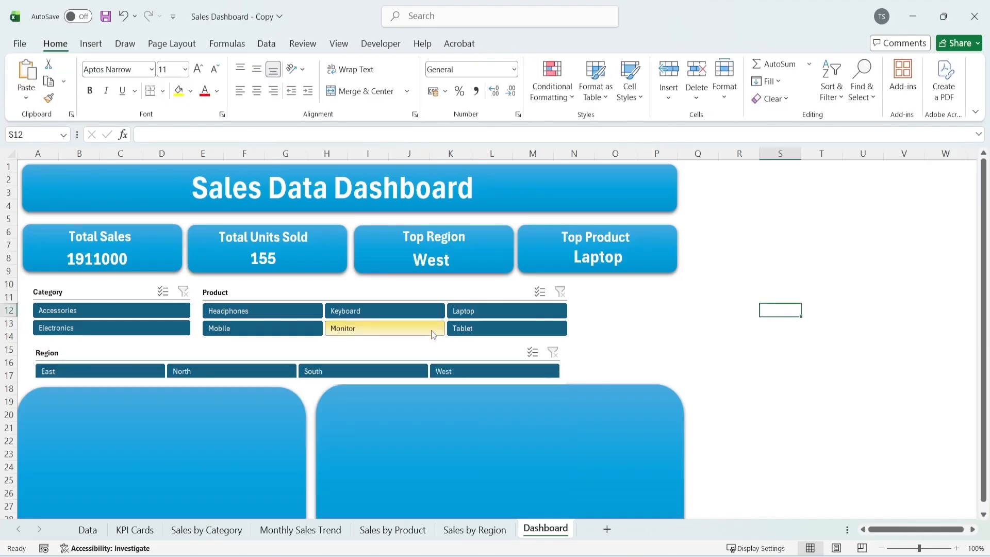
pyautogui.moveTo(428, 349); pyautogui.dragTo(425, 345)
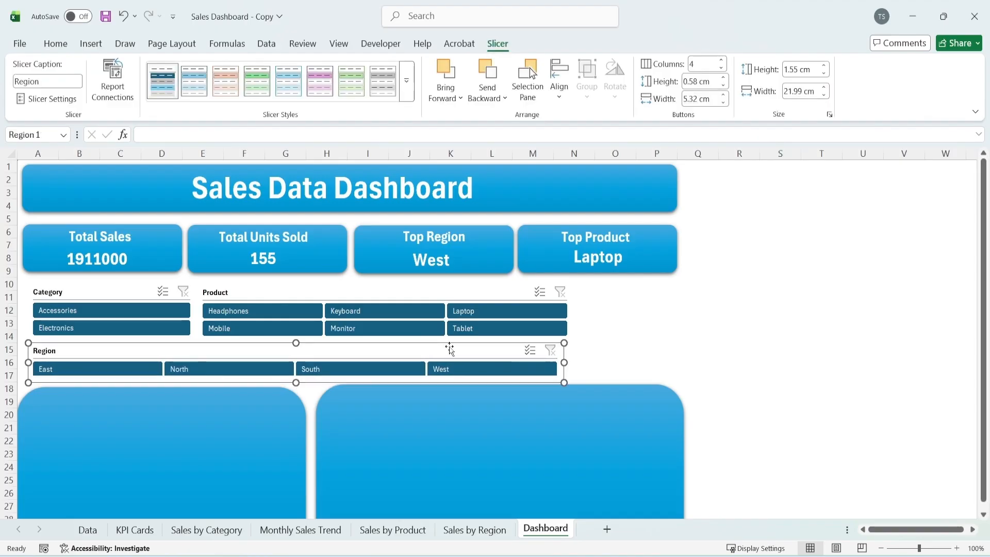
pyautogui.moveTo(565, 363); pyautogui.dragTo(572, 364)
pyautogui.click(739, 328)
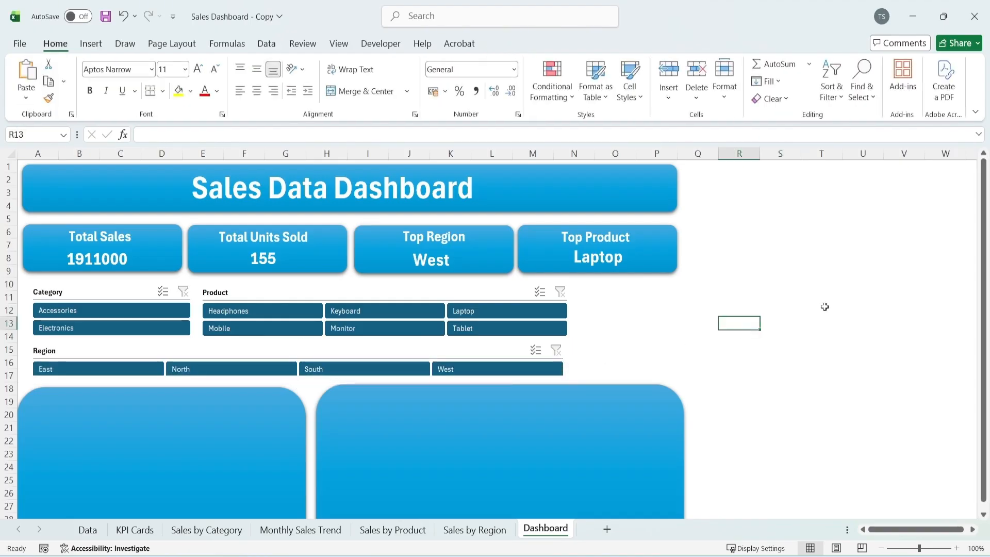
# Copy the Sales by Region column chart from its sheet onto the Dashboard and close the PivotTable field list
pyautogui.scroll(-2, 824, 305)
pyautogui.keyDown('ctrl'); pyautogui.scroll(-1, 809, 292); pyautogui.keyUp('ctrl')
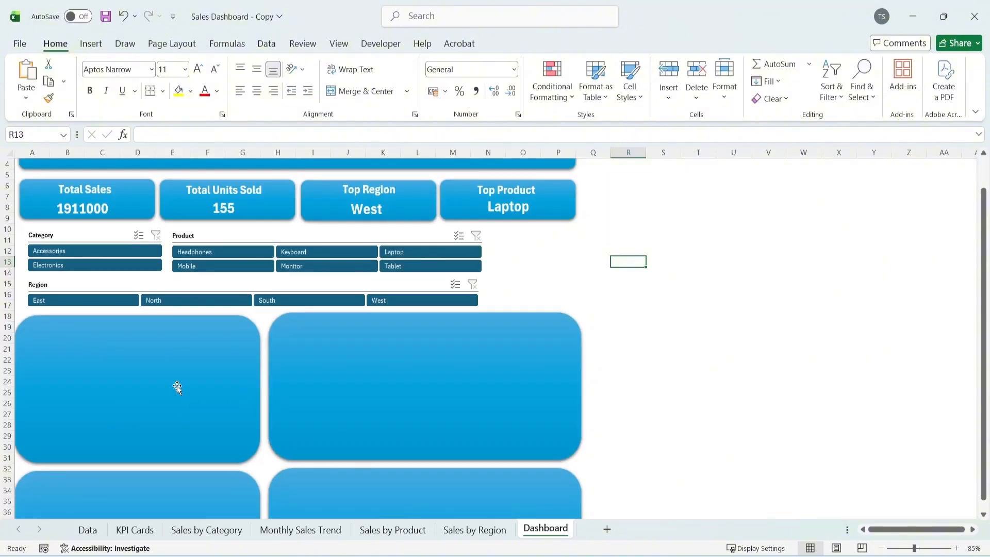
pyautogui.scroll(-1, 177, 385)
pyautogui.click(473, 529)
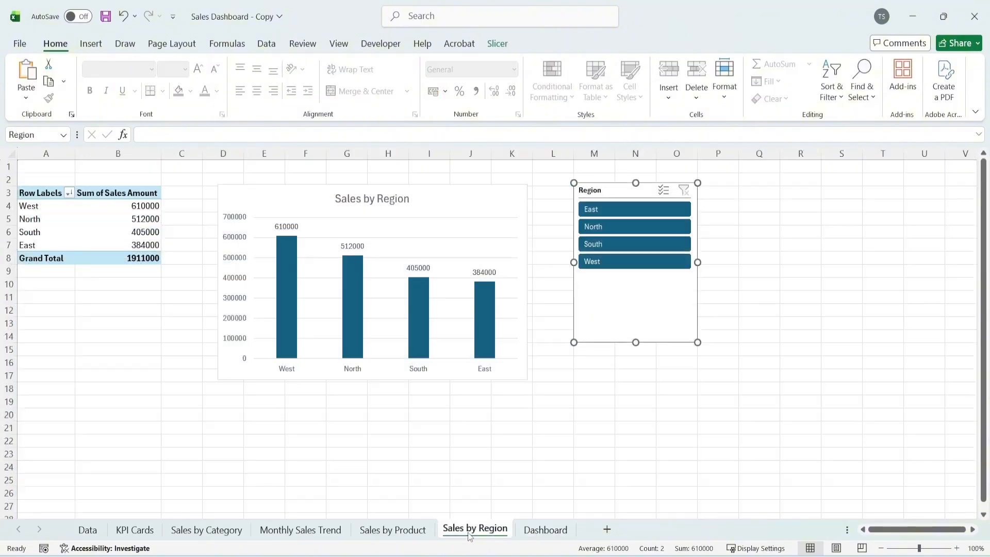
pyautogui.click(491, 218)
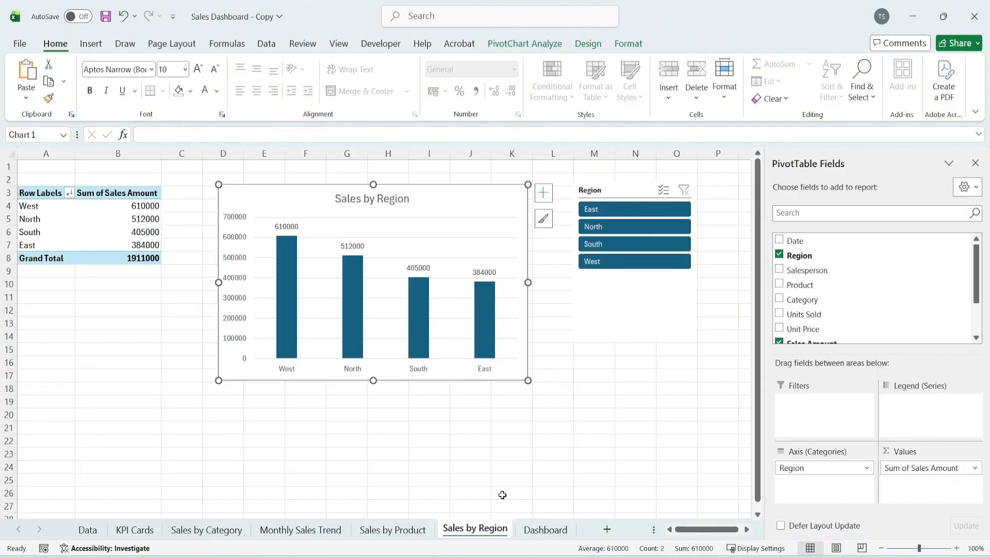
pyautogui.click(537, 532)
pyautogui.hotkey('ctrl', 'v')
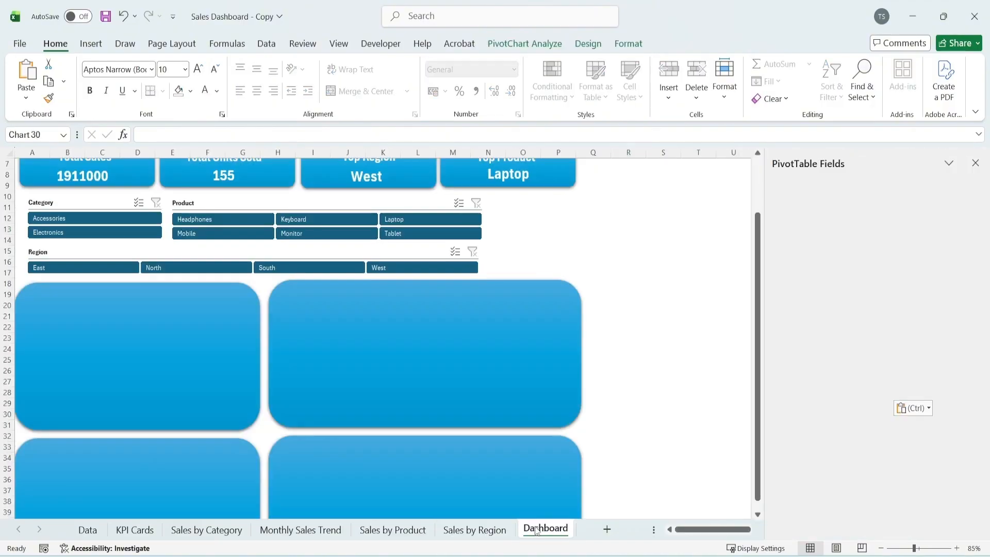
pyautogui.click(975, 162)
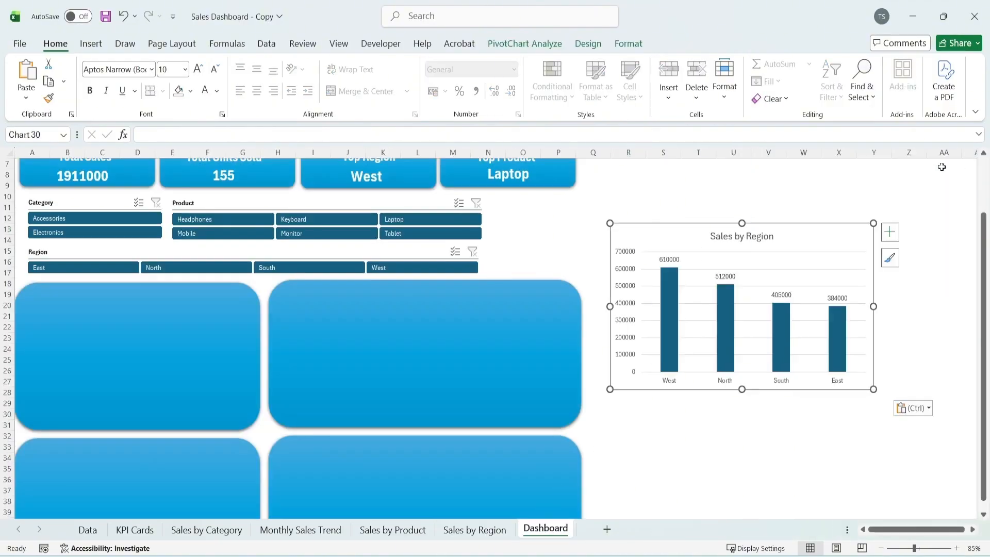
# Move the Sales by Region chart onto the upper wide panel and resize it to fit inside
pyautogui.moveTo(811, 236); pyautogui.dragTo(491, 301)
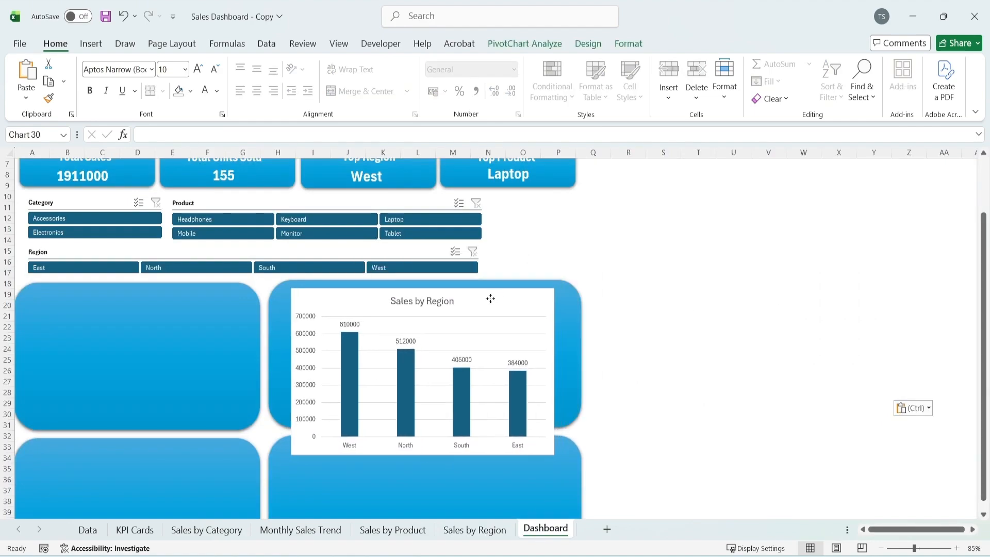
pyautogui.moveTo(553, 455); pyautogui.dragTo(565, 415)
pyautogui.moveTo(291, 415); pyautogui.dragTo(281, 421)
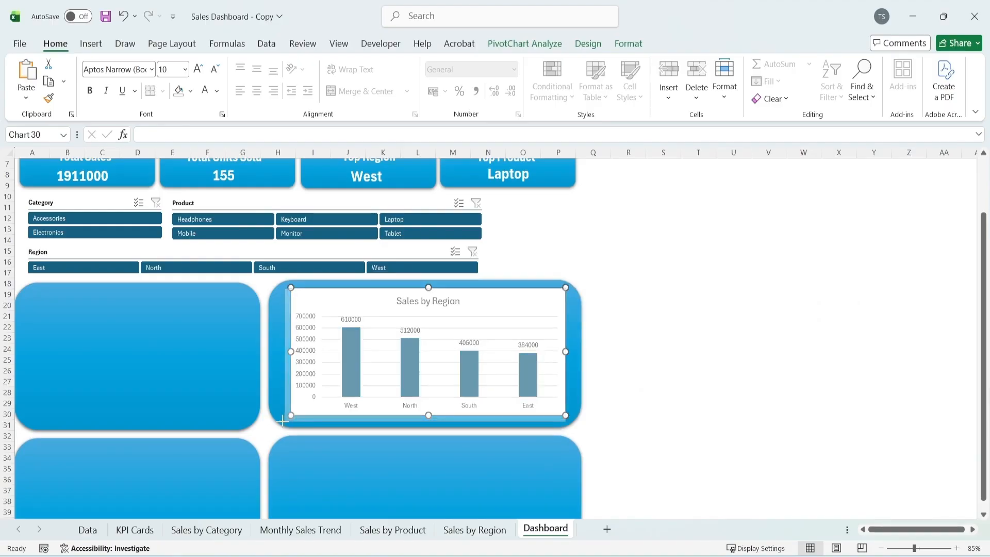
pyautogui.click(699, 327)
# Copy the Sales by Products bar chart from the Sales by Product sheet onto the Dashboard sheet
pyautogui.scroll(-1, 700, 327)
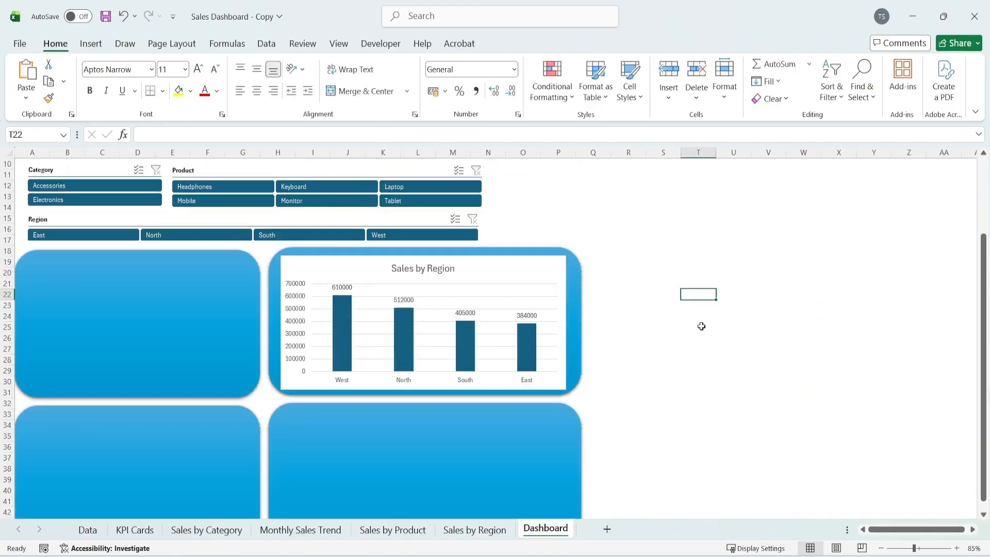
pyautogui.scroll(-1, 701, 326)
pyautogui.scroll(-1, 701, 326)
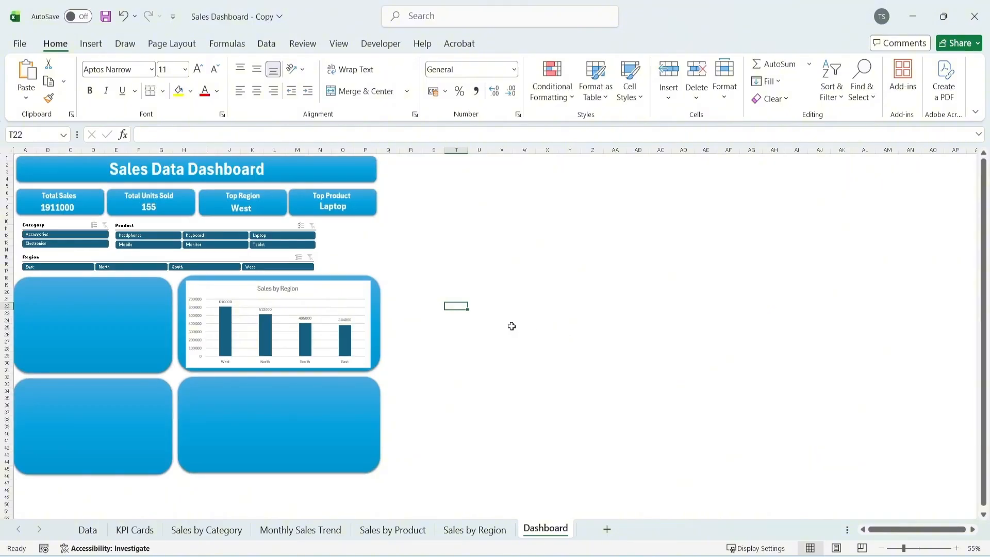
pyautogui.scroll(1, 512, 326)
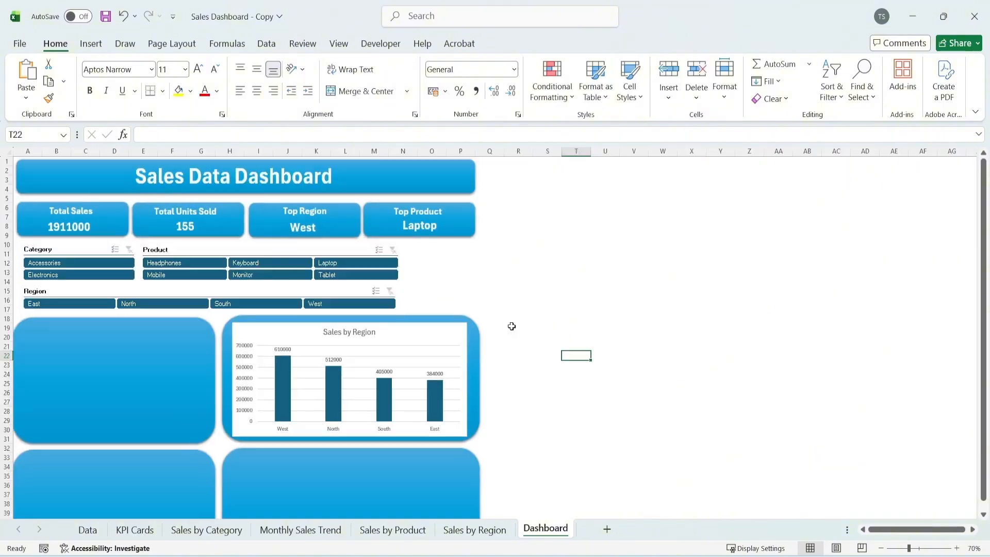
pyautogui.scroll(-1, 512, 326)
pyautogui.scroll(-1, 511, 326)
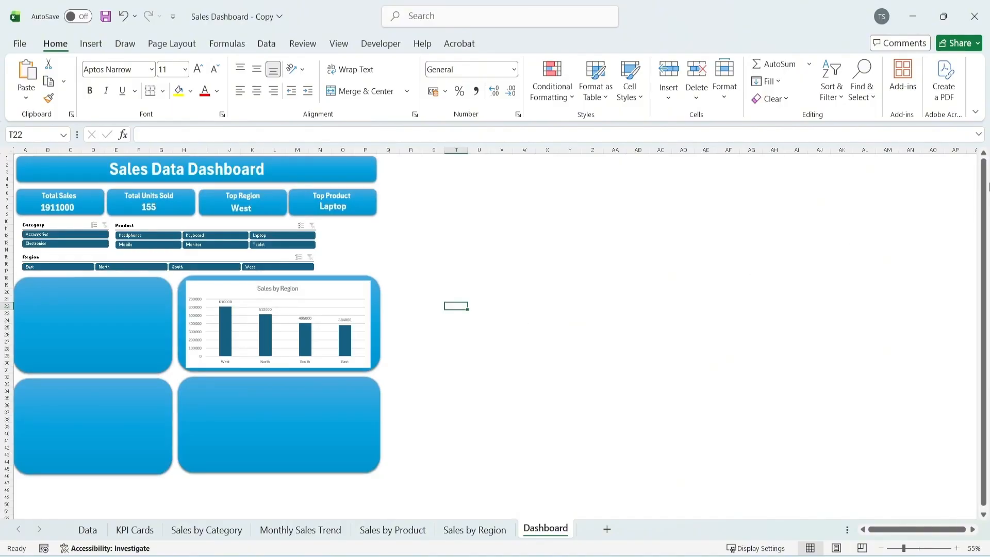
pyautogui.click(983, 171)
pyautogui.click(957, 548)
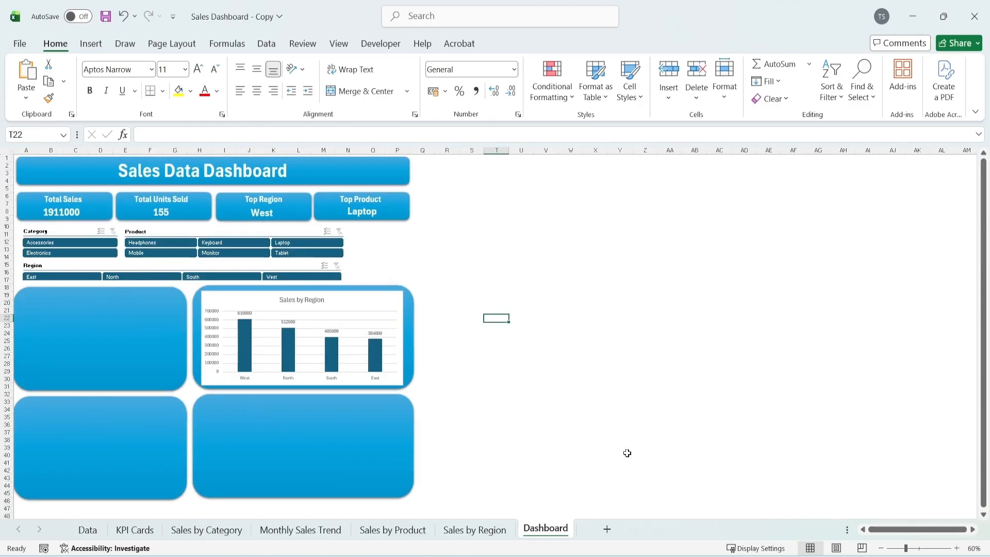
pyautogui.click(409, 530)
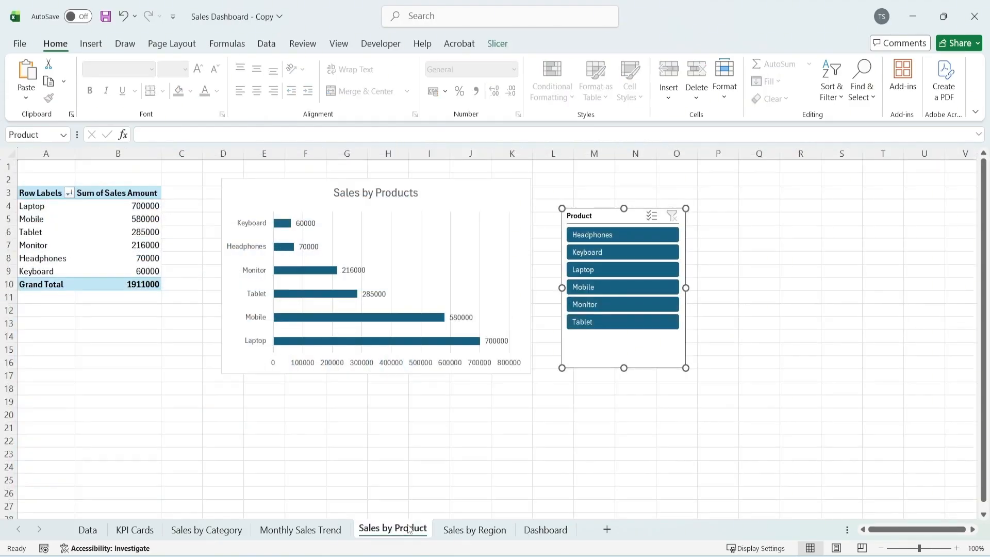
pyautogui.click(479, 189)
pyautogui.hotkey('ctrl', 'c')
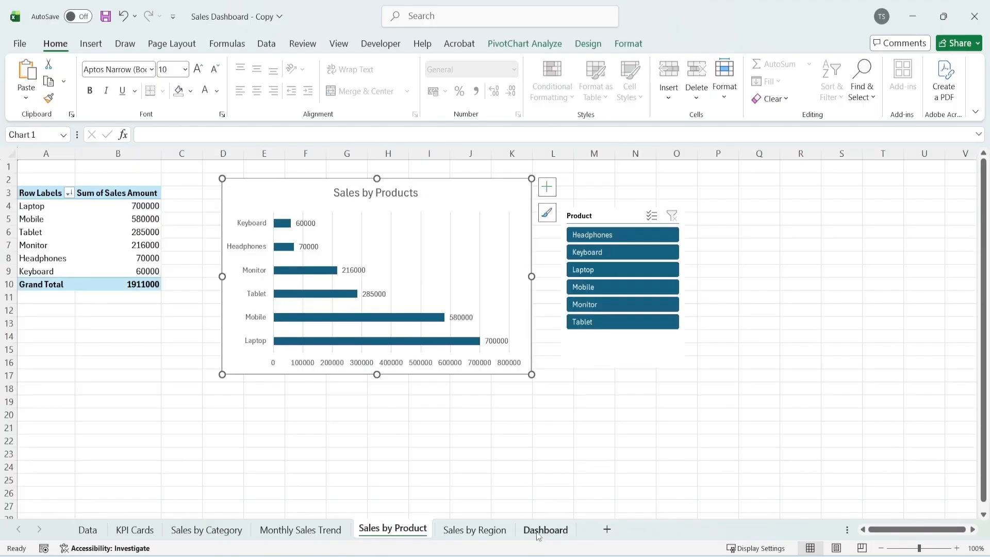
pyautogui.click(545, 530)
pyautogui.hotkey('ctrl', 'v')
# Move the Sales by Products chart onto the lower wide panel and resize it to fit inside
pyautogui.moveTo(635, 321); pyautogui.dragTo(355, 408)
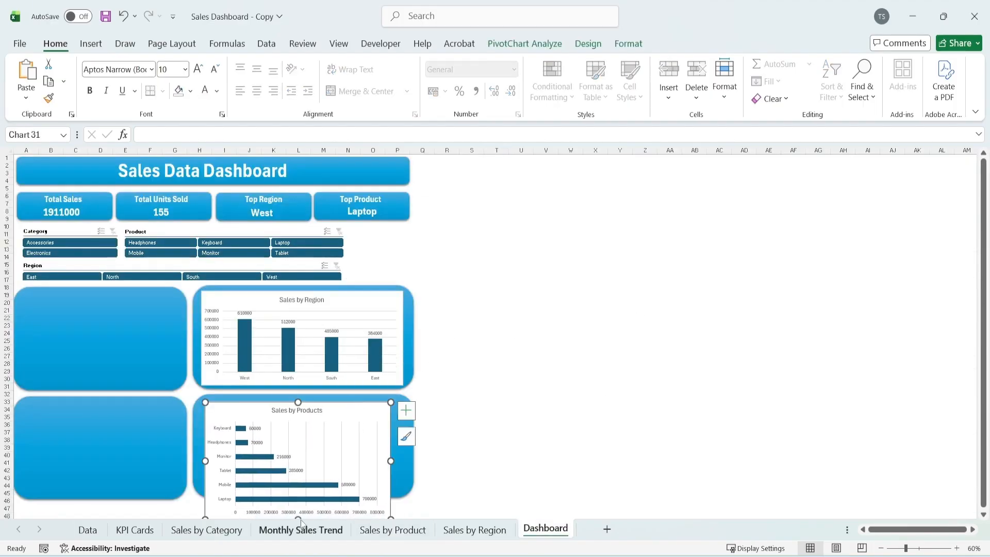
pyautogui.moveTo(297, 517); pyautogui.dragTo(297, 473)
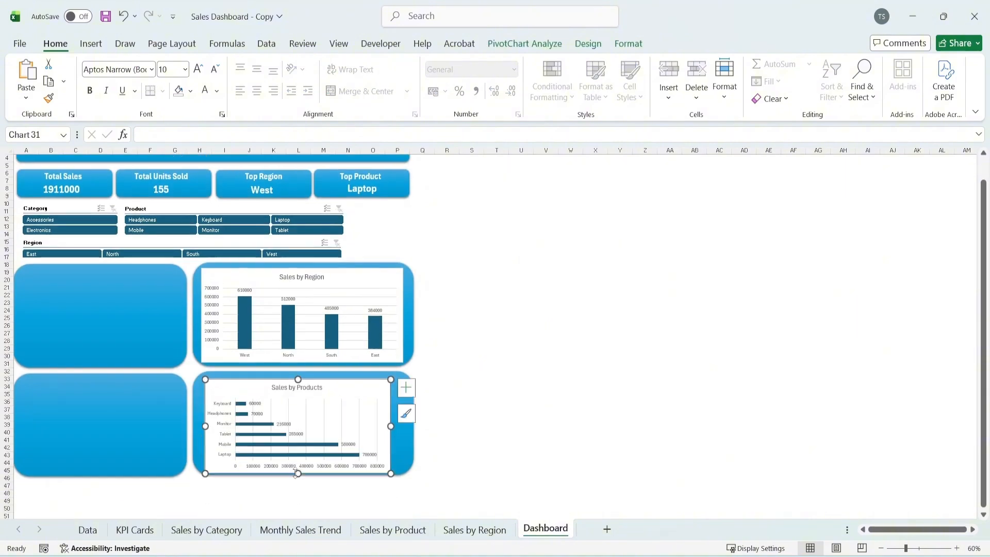
pyautogui.moveTo(390, 425); pyautogui.dragTo(399, 426)
pyautogui.scroll(1, 287, 502)
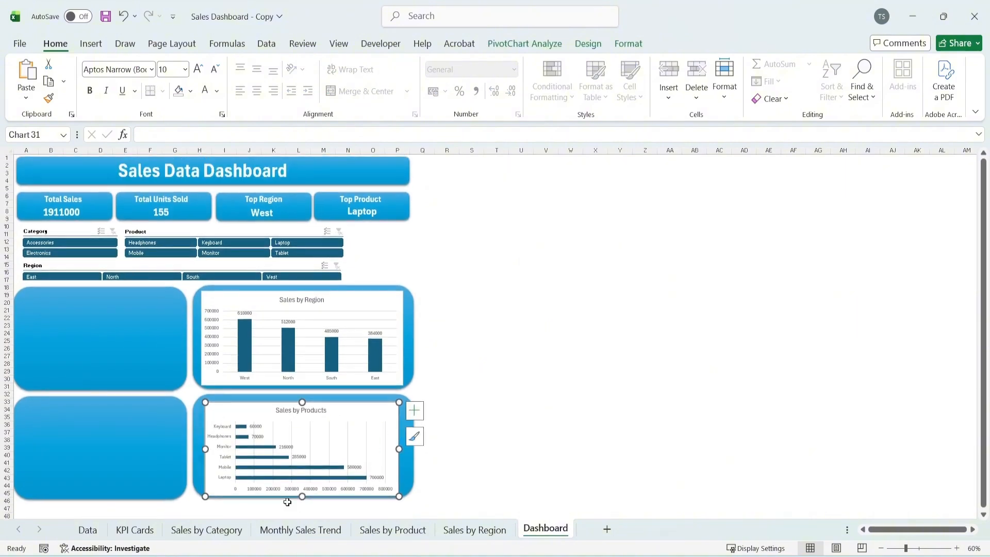
pyautogui.moveTo(302, 496); pyautogui.dragTo(302, 497)
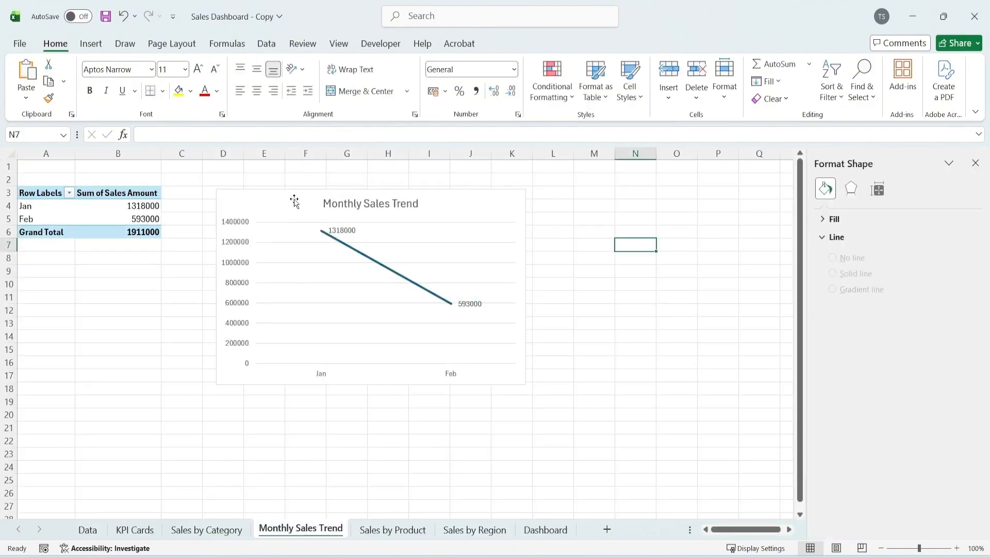
# Copy the Monthly Sales Trend line chart onto the Dashboard sheet and fit it inside the upper narrow panel
pyautogui.click(293, 201)
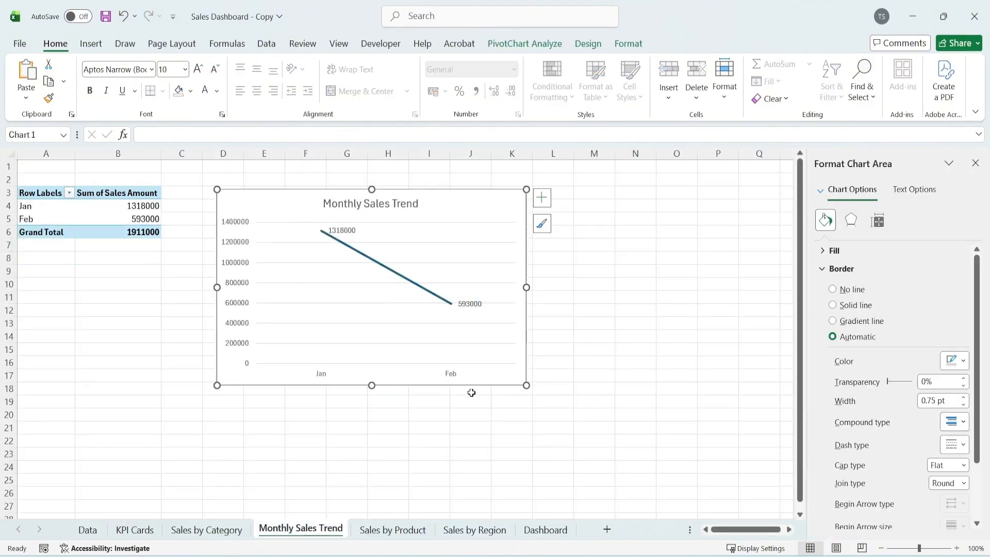
pyautogui.click(543, 530)
pyautogui.hotkey('ctrl', 'v')
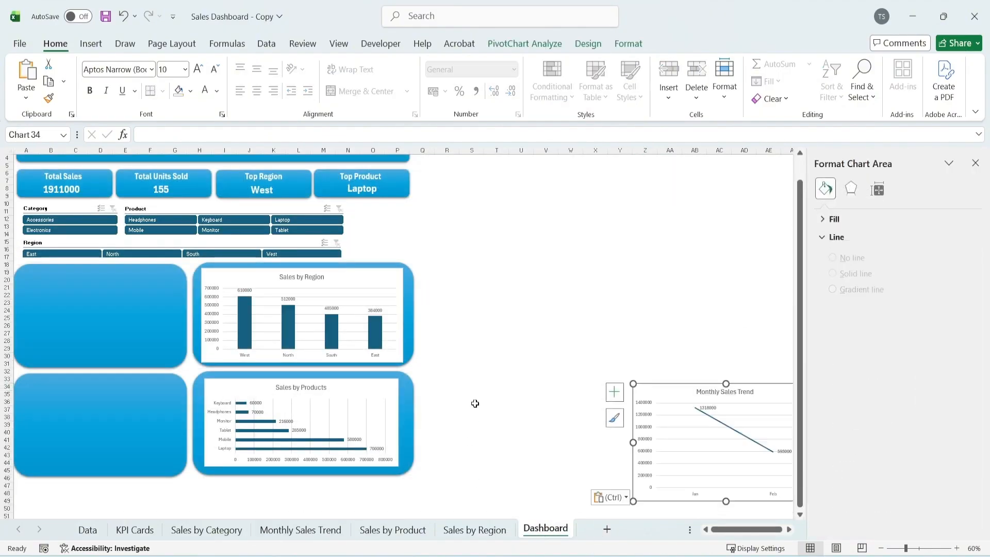
pyautogui.moveTo(649, 387); pyautogui.dragTo(172, 359)
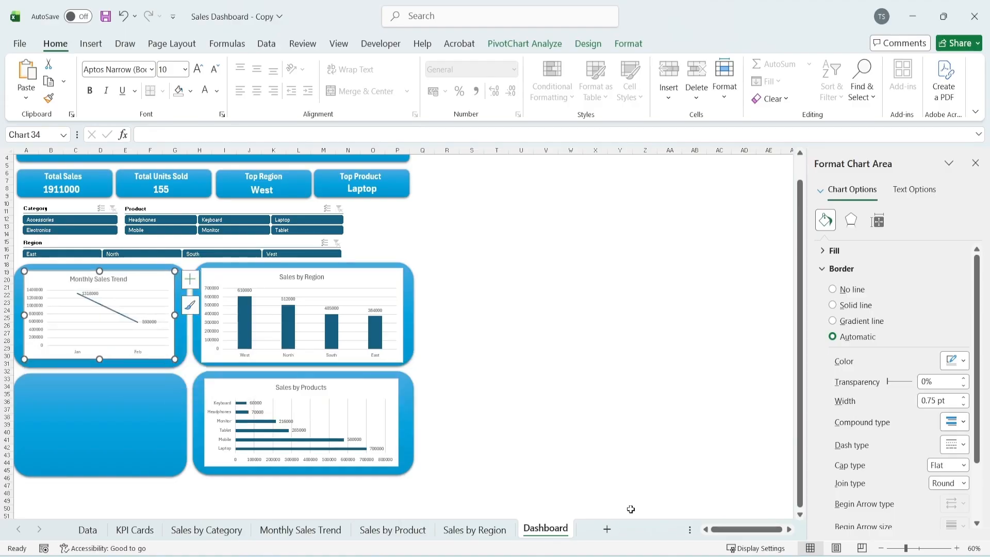
# Copy the Sales by Category pie chart from its sheet onto the Dashboard and fit it inside the lower narrow panel
pyautogui.click(214, 531)
pyautogui.click(400, 365)
pyautogui.hotkey('ctrl', 'c')
pyautogui.click(545, 529)
pyautogui.click(519, 301)
pyautogui.hotkey('ctrl', 'v')
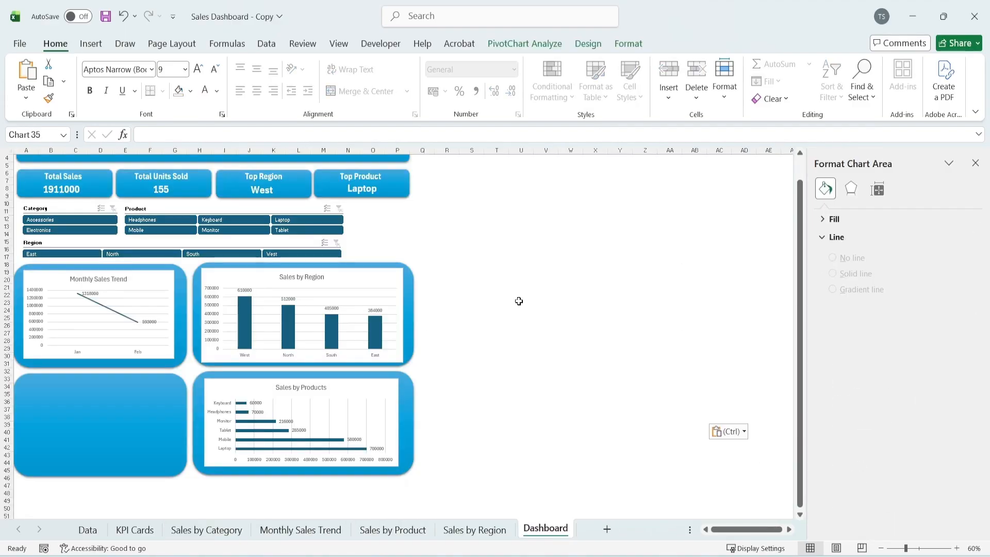
pyautogui.moveTo(683, 406); pyautogui.dragTo(167, 472)
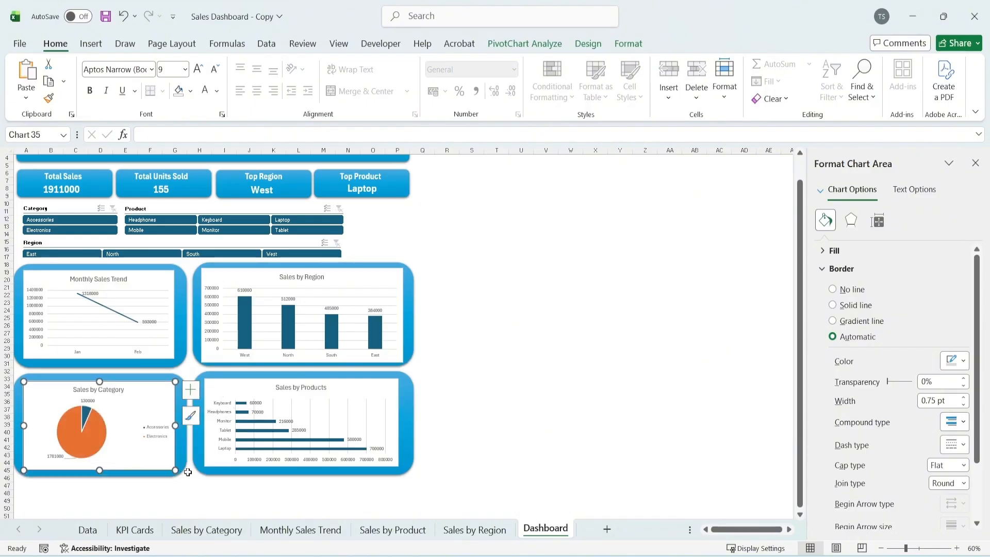
pyautogui.click(621, 377)
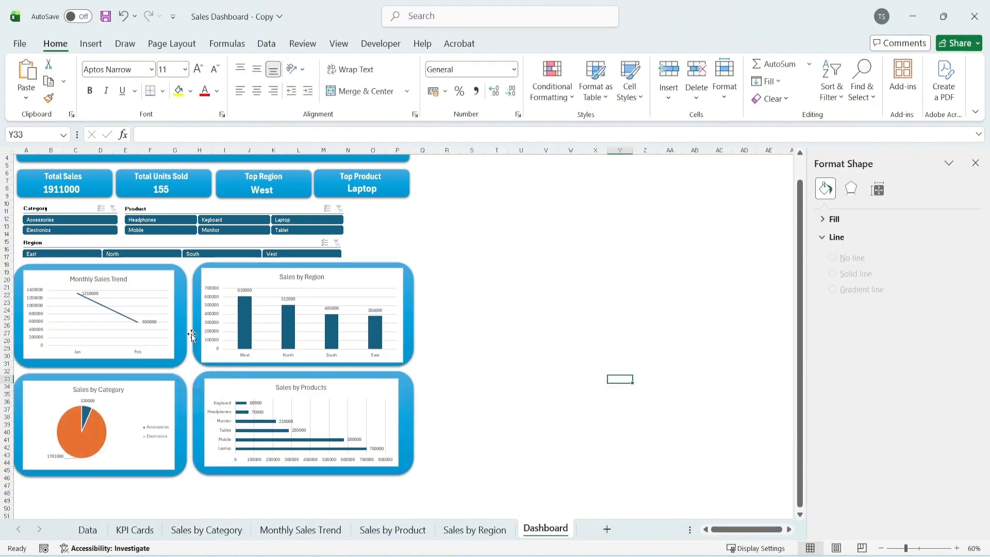
# Set the Monthly Sales Trend chart area to no border line and no fill
pyautogui.scroll(1, 191, 336)
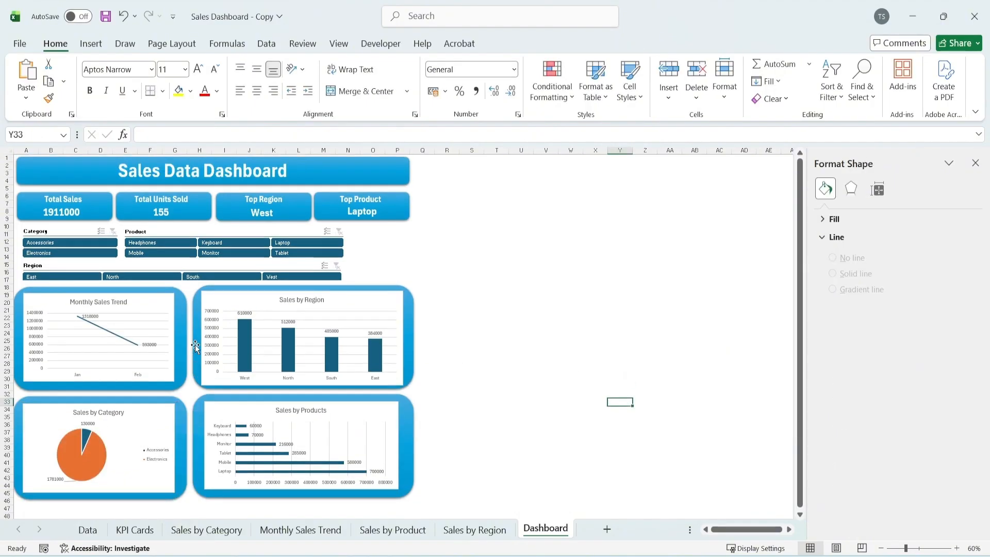
pyautogui.click(149, 300)
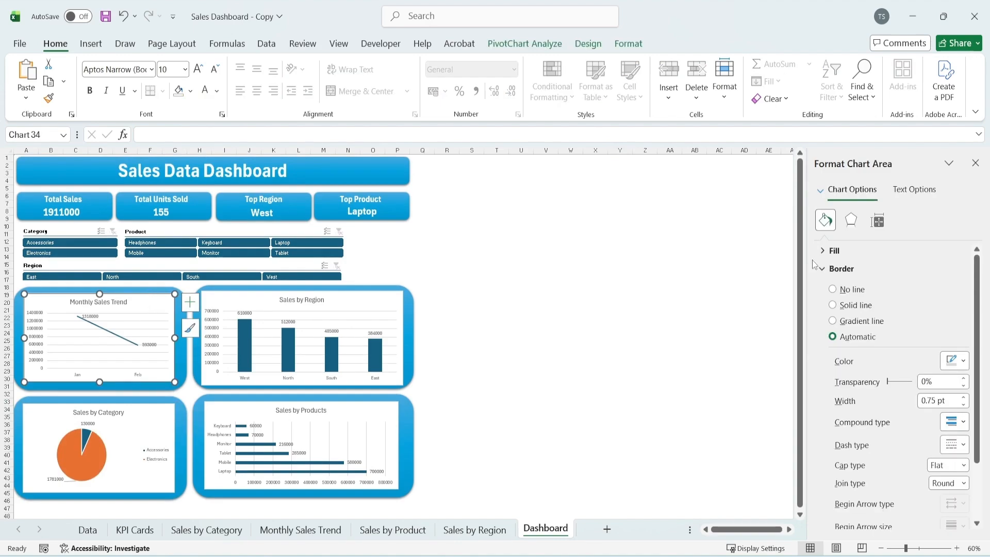
pyautogui.click(849, 292)
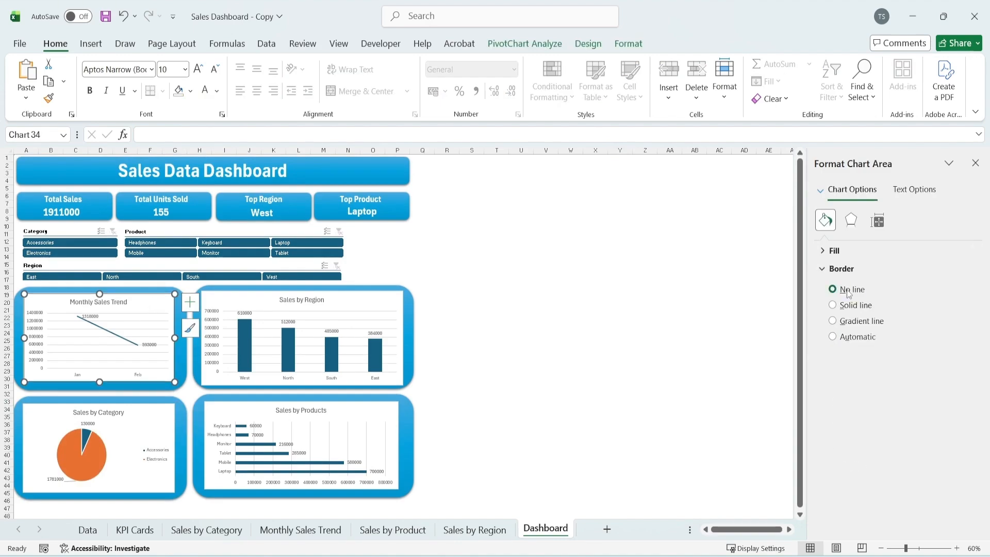
pyautogui.click(825, 251)
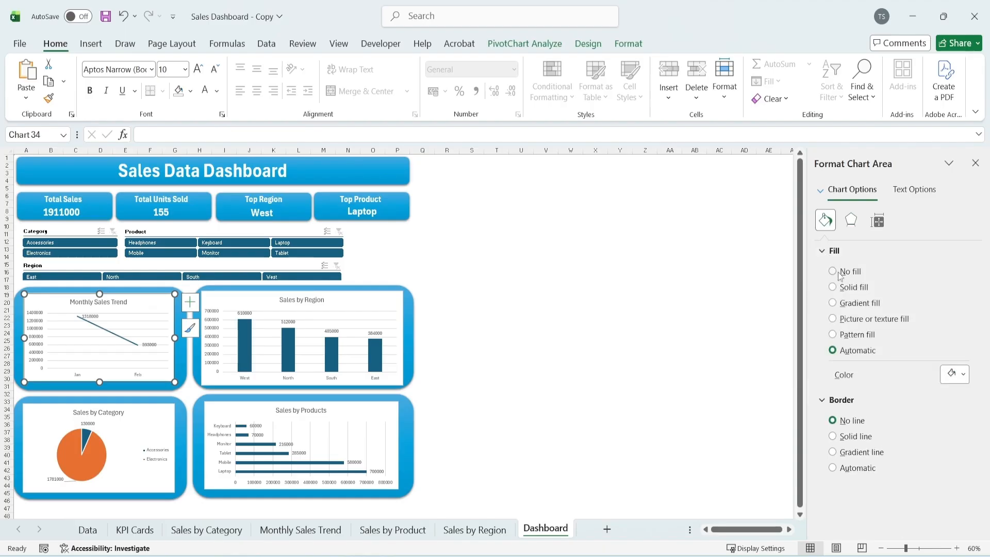
pyautogui.click(839, 273)
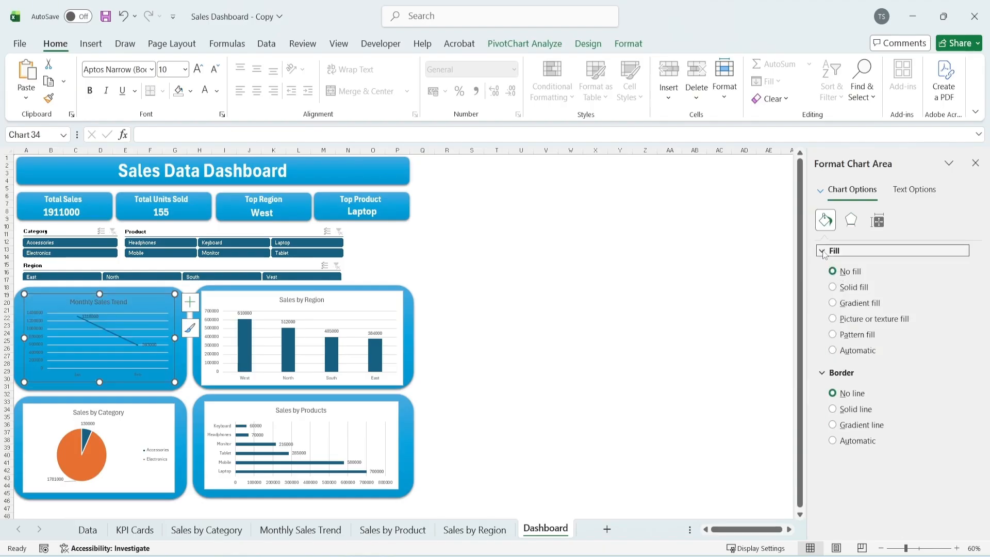
pyautogui.click(835, 250)
# Make all text in the Monthly Sales Trend chart white
pyautogui.click(876, 220)
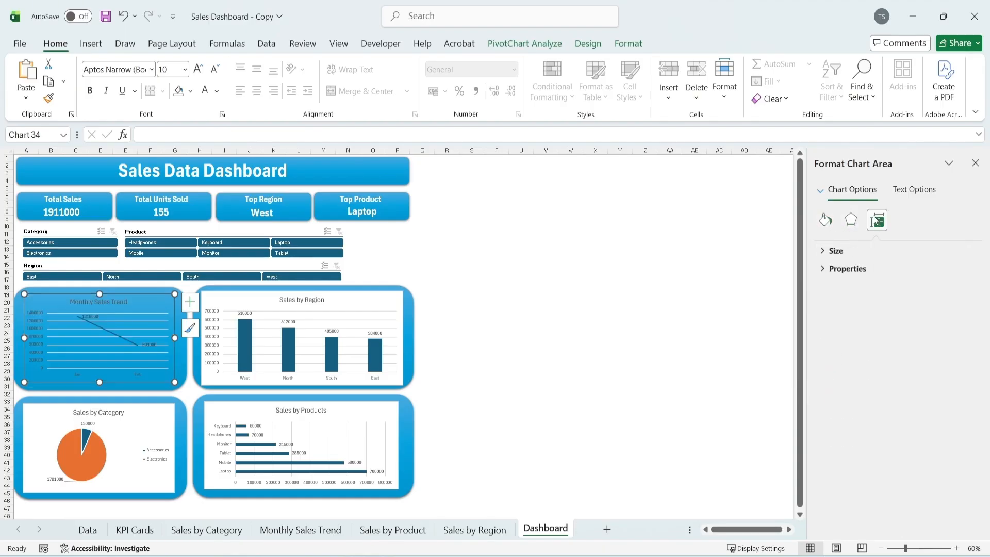
pyautogui.click(850, 220)
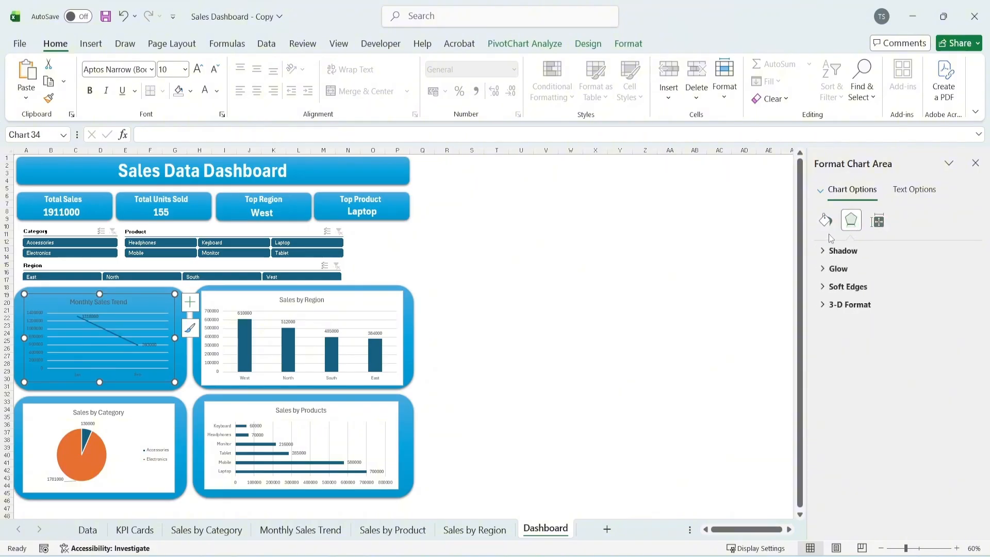
pyautogui.click(205, 96)
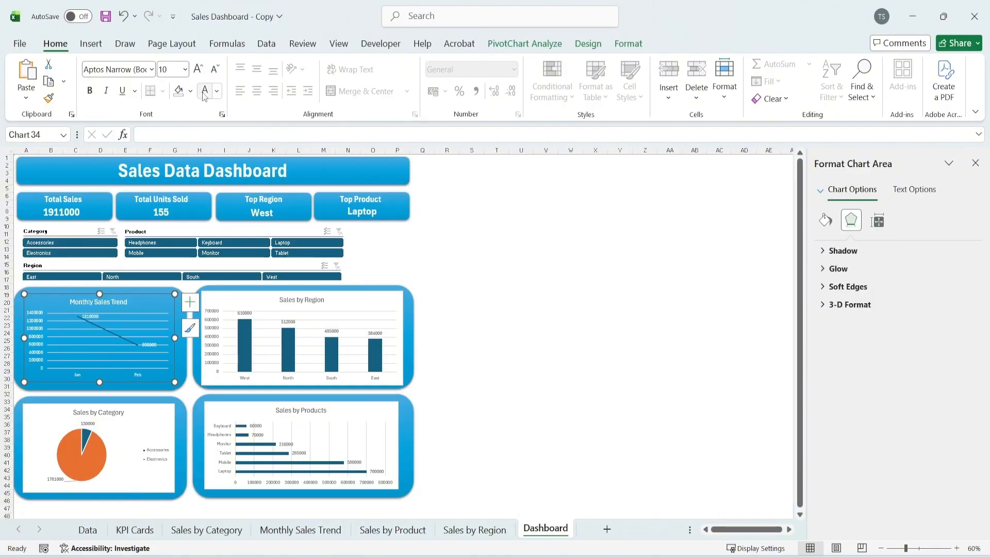
# Recolor the Monthly Sales Trend data series as a solid white line
pyautogui.click(107, 331)
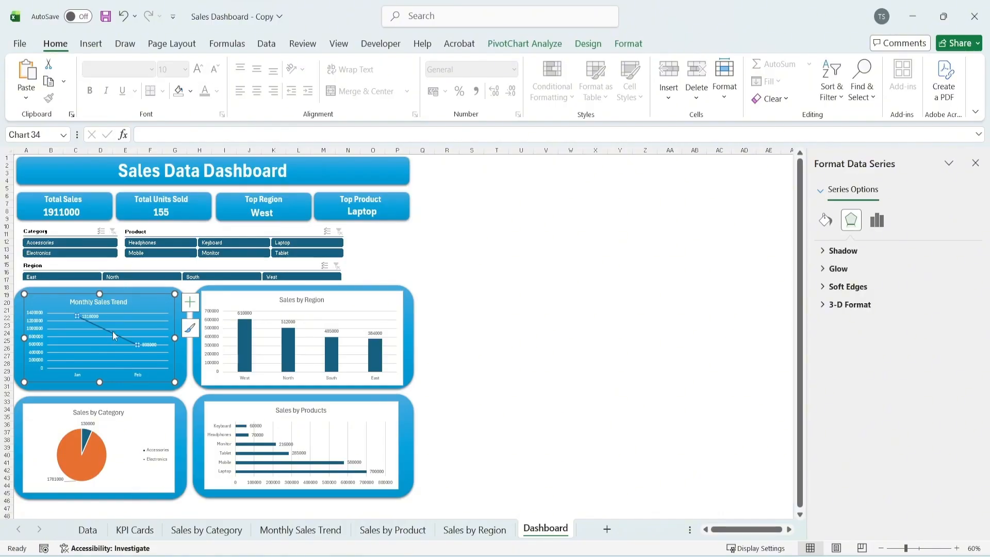
pyautogui.click(825, 221)
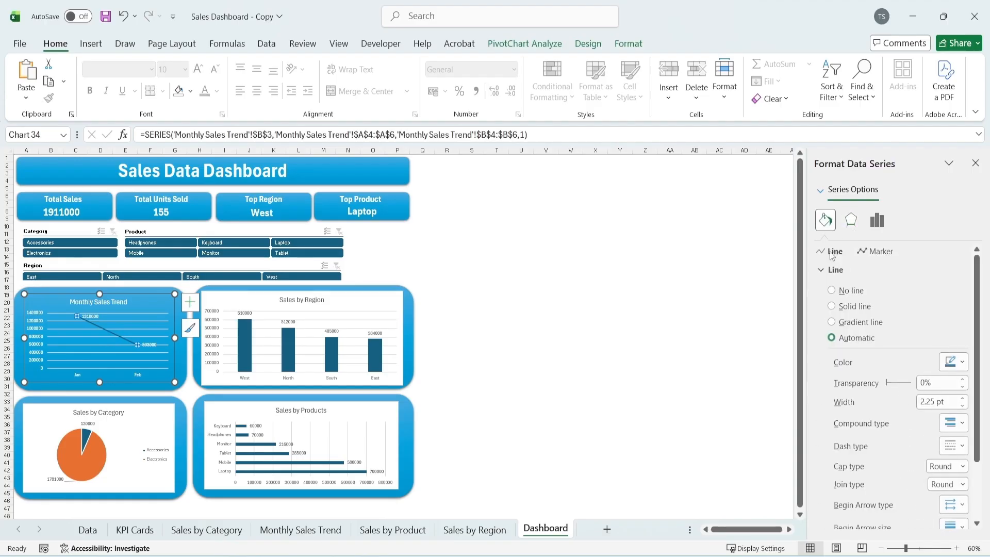
pyautogui.click(960, 364)
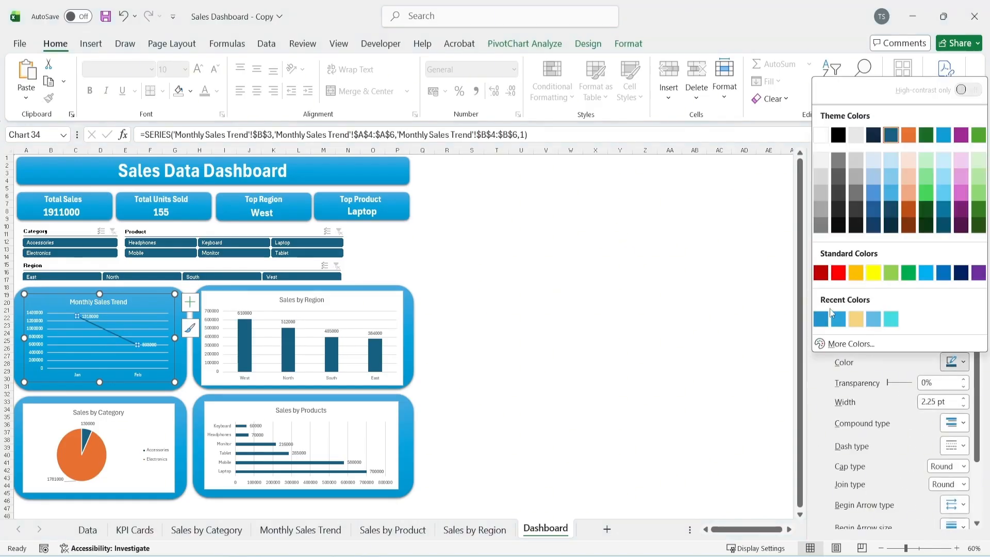
pyautogui.click(836, 163)
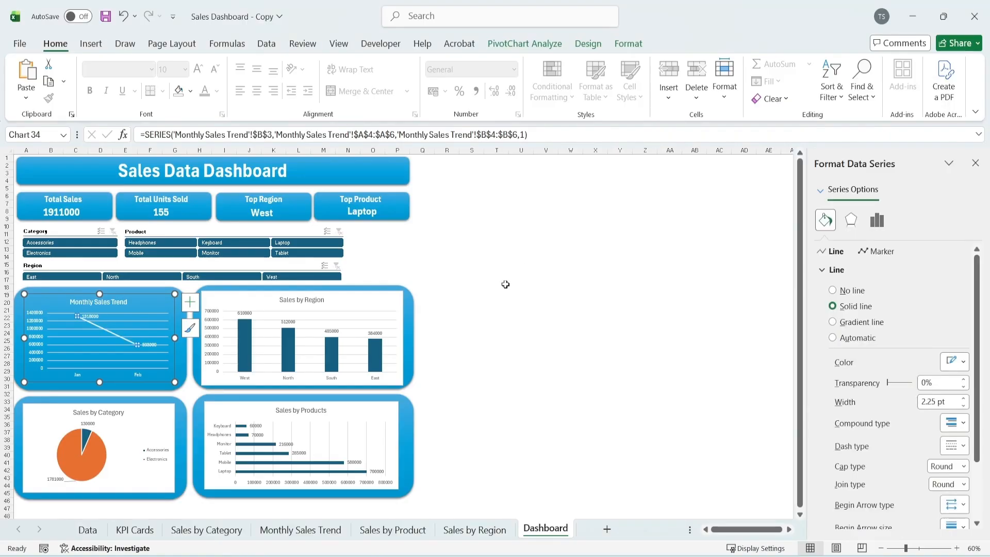
pyautogui.click(505, 285)
pyautogui.click(542, 265)
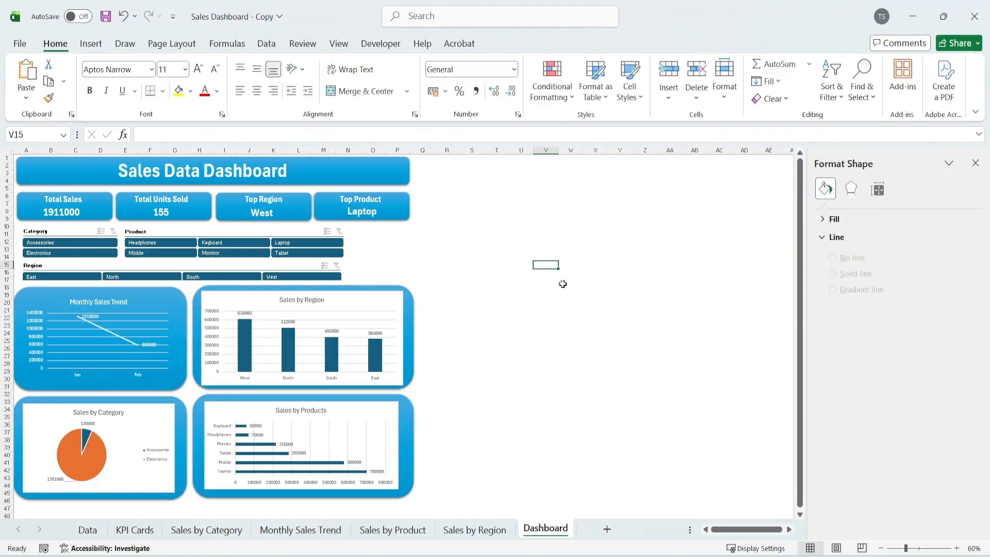
# Enlarge the Monthly Sales Trend chart so it fills more of its blue panel
pyautogui.click(60, 360)
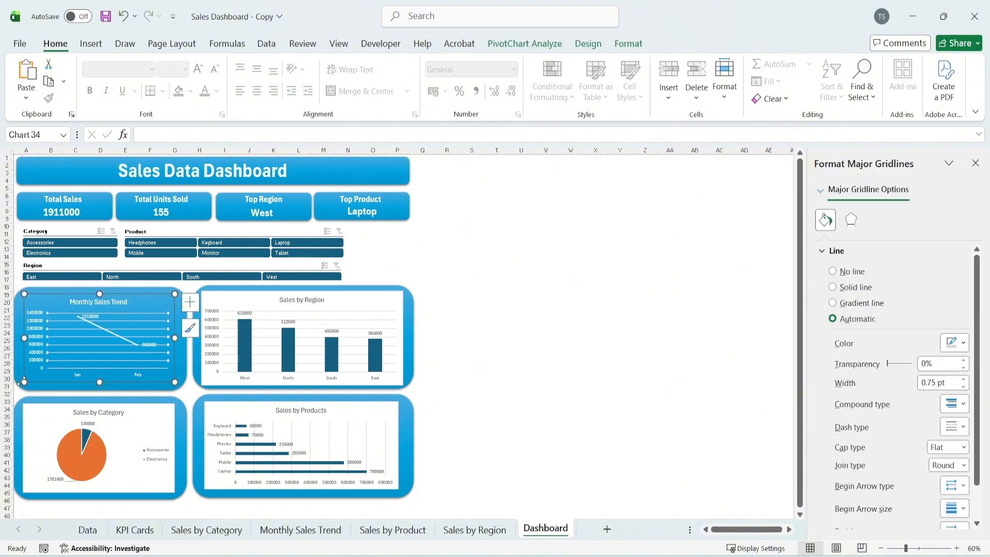
pyautogui.click(18, 384)
pyautogui.moveTo(99, 307); pyautogui.dragTo(134, 296)
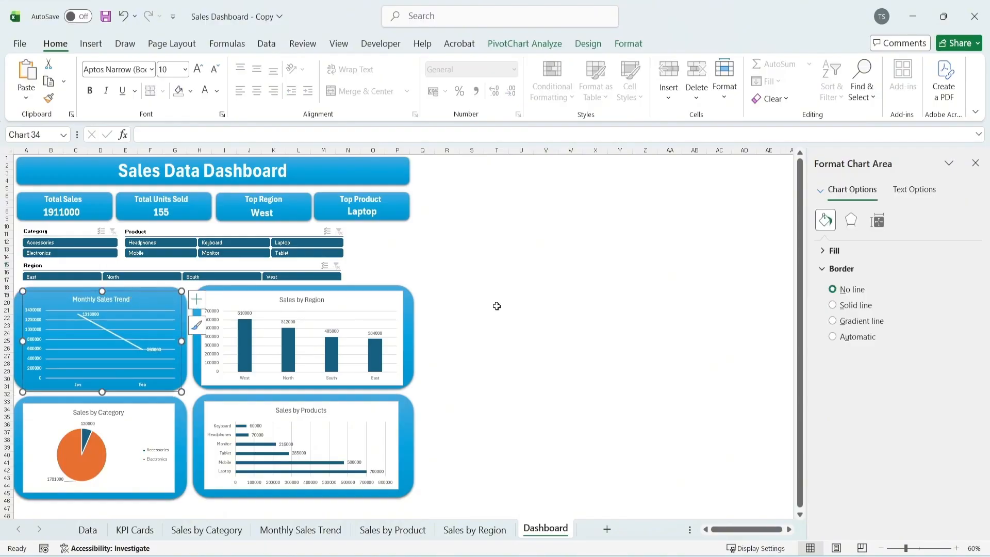
pyautogui.click(645, 271)
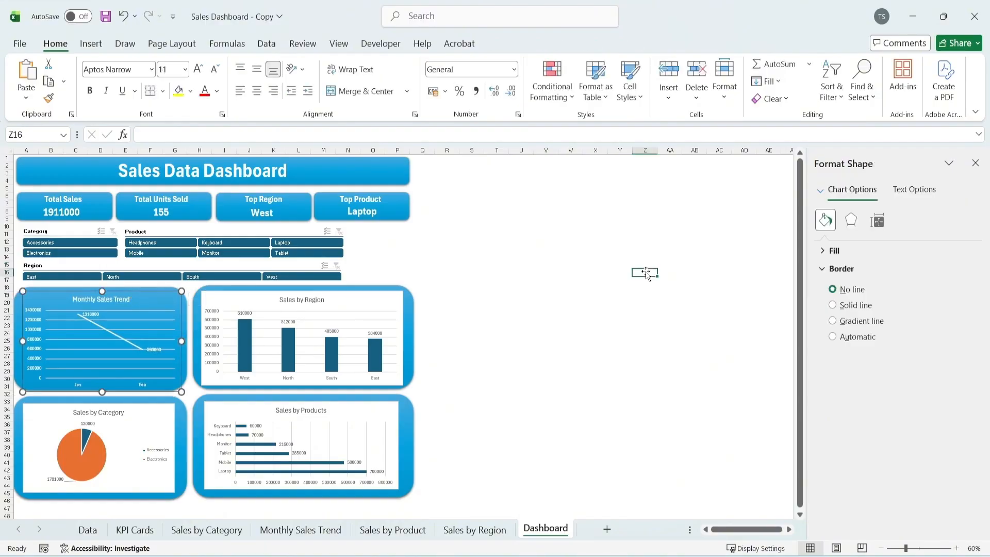
# Remove the border and fill of the Sales by Region chart area and make its text white
pyautogui.click(340, 298)
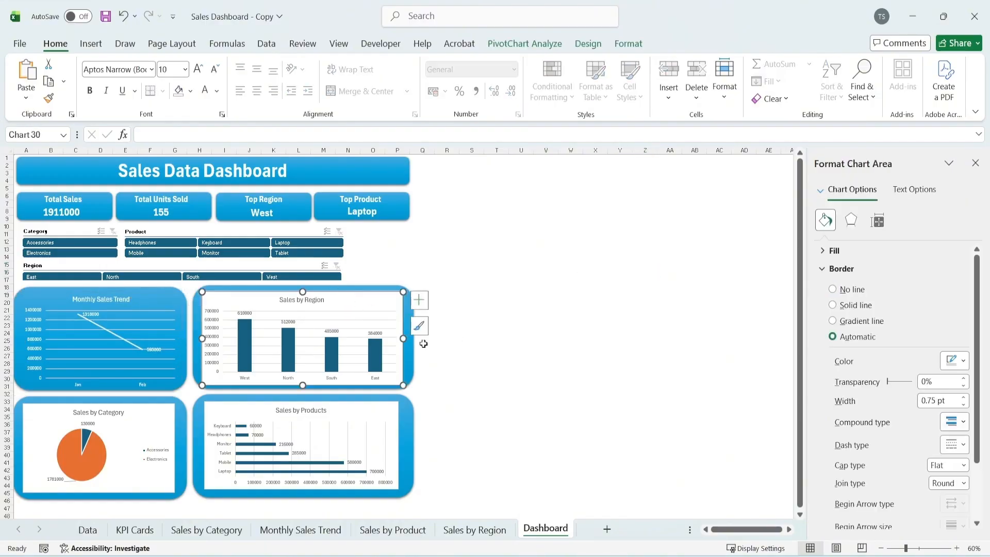
pyautogui.click(845, 290)
pyautogui.click(848, 276)
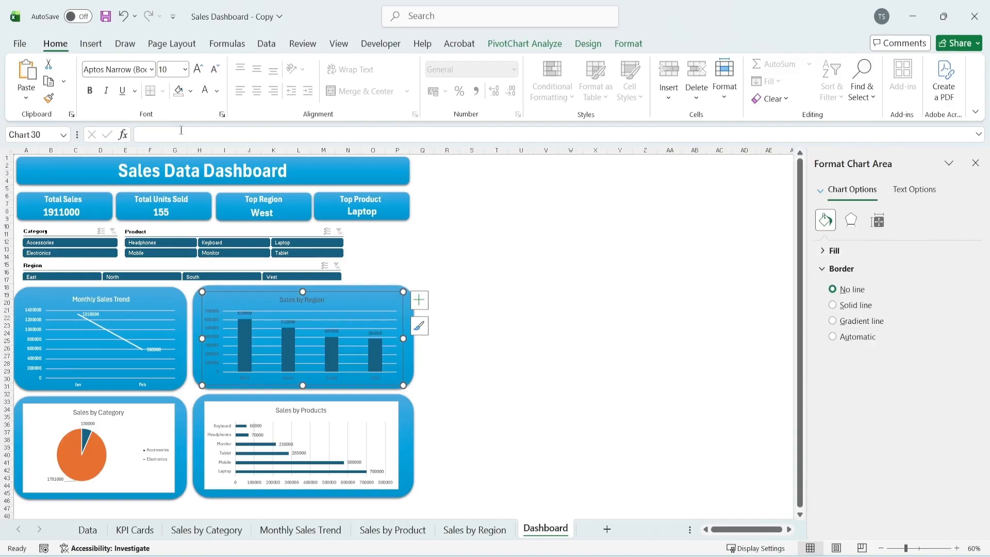
pyautogui.click(205, 93)
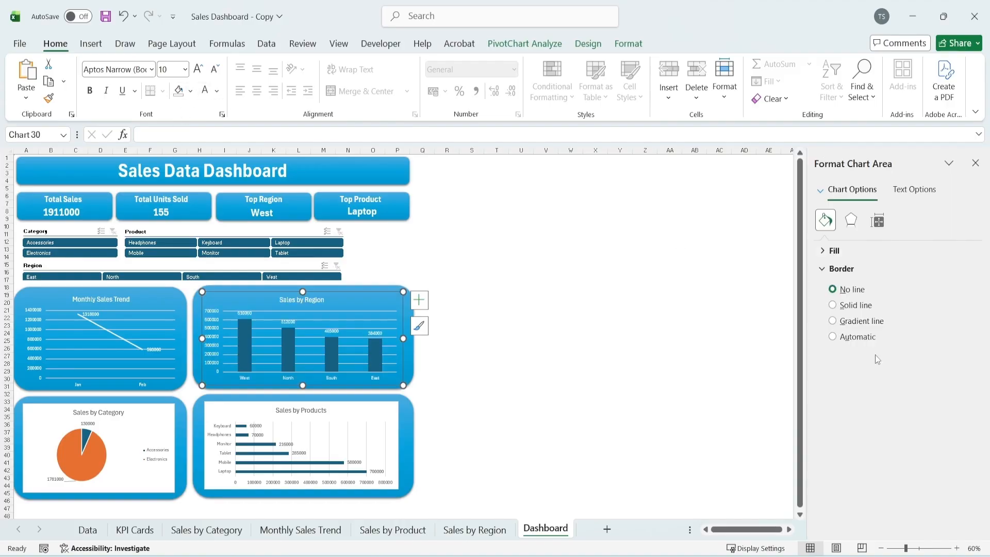
# Give the columns of the Sales by Region chart a solid white border and a solid white fill
pyautogui.click(330, 356)
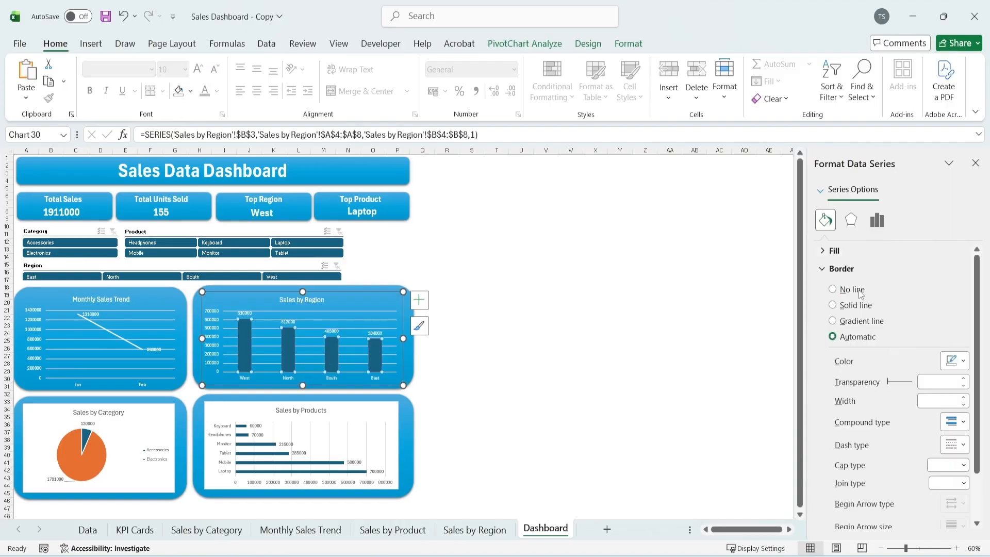
pyautogui.click(955, 361)
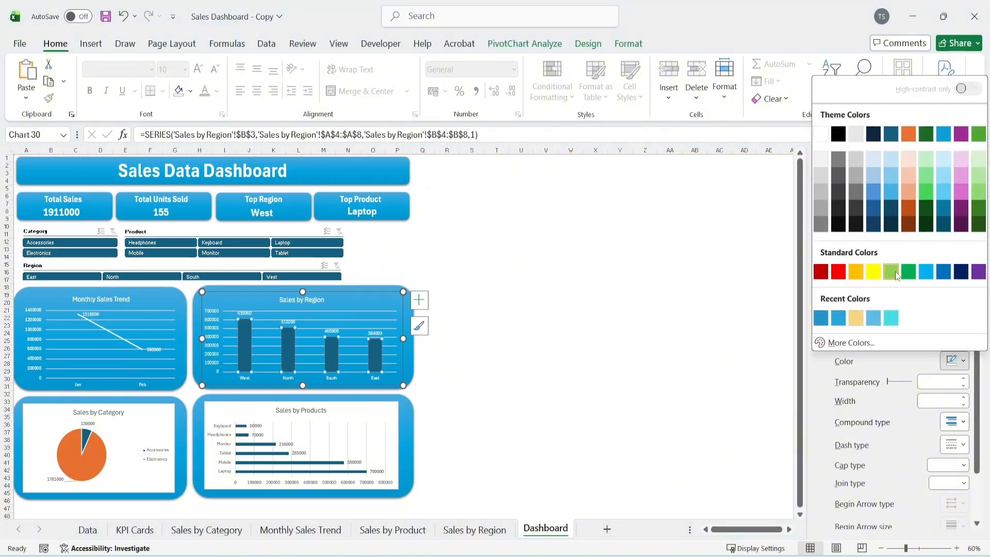
pyautogui.click(820, 135)
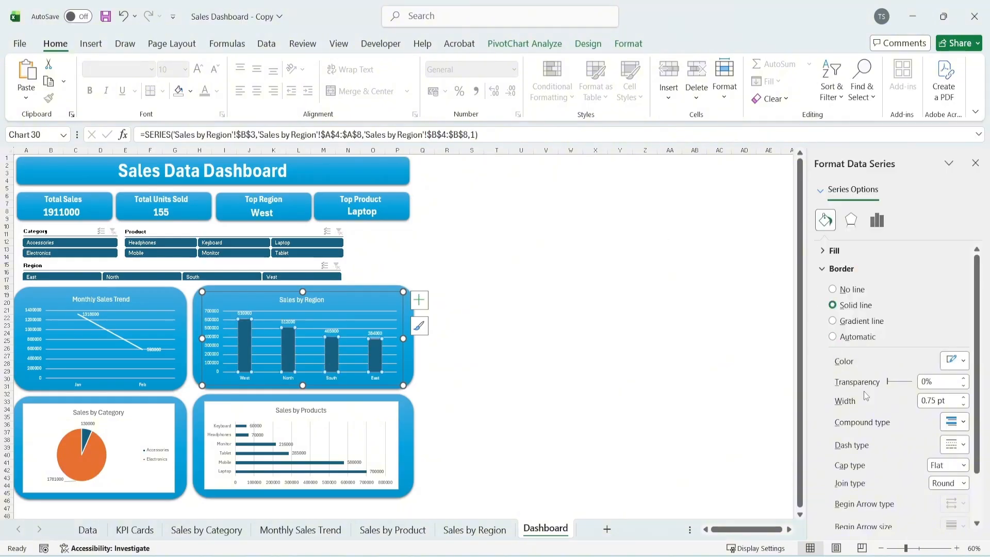
pyautogui.click(823, 252)
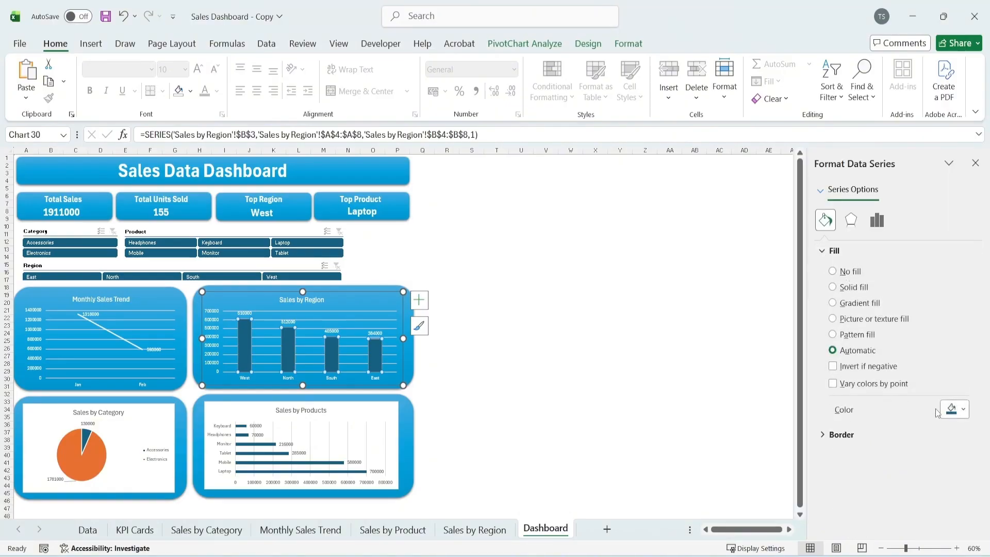
pyautogui.click(951, 410)
pyautogui.click(821, 182)
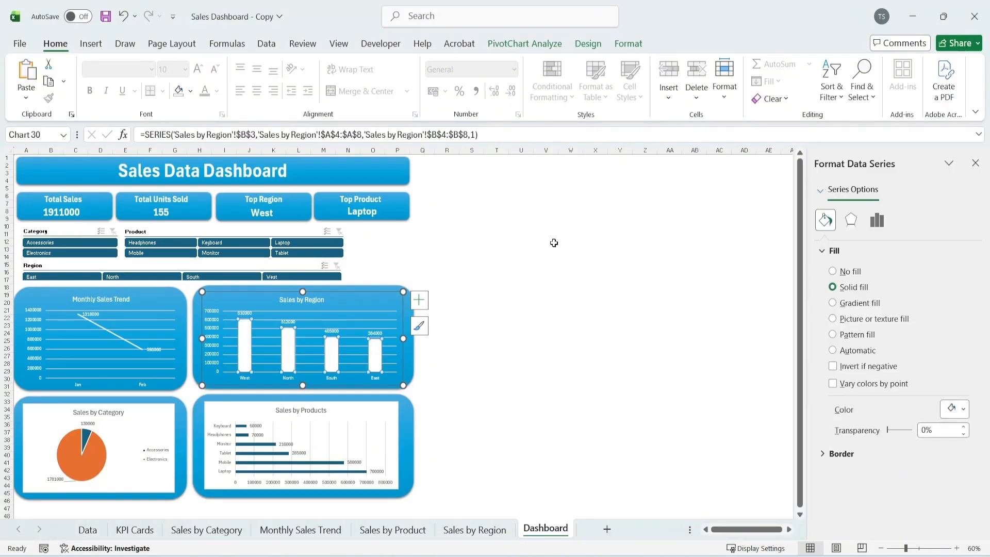
pyautogui.click(515, 248)
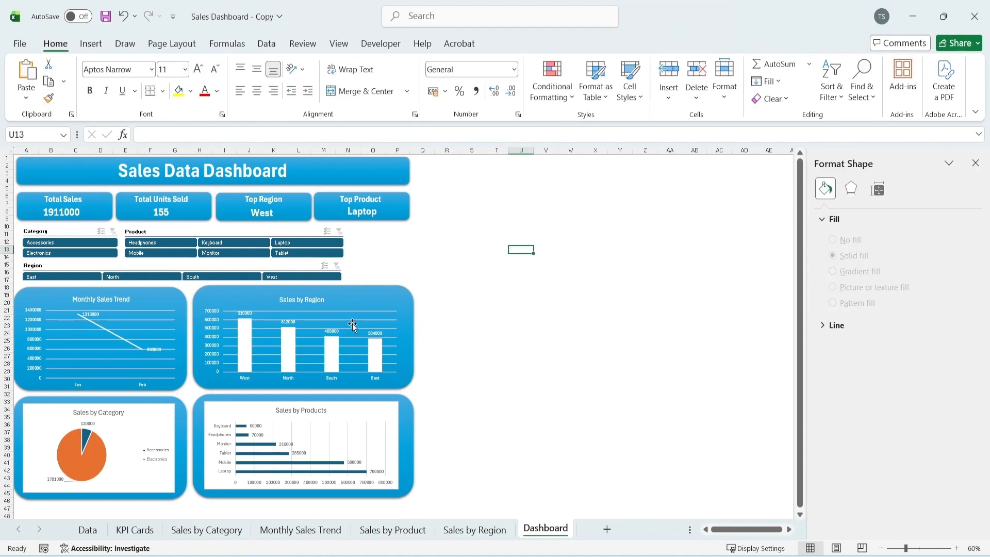
# Remove the fill and border of the Sales by Category chart area and make its text white
pyautogui.click(162, 410)
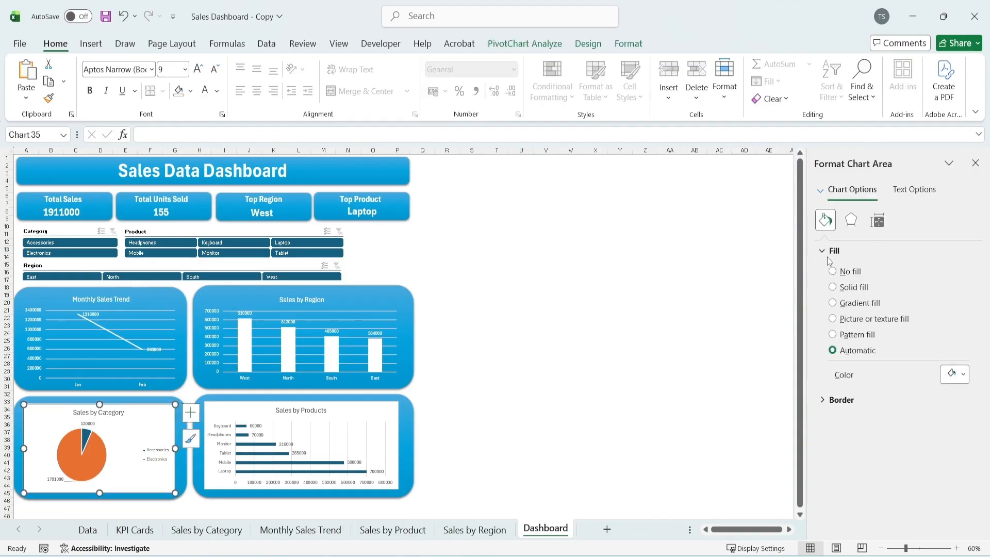
pyautogui.click(833, 272)
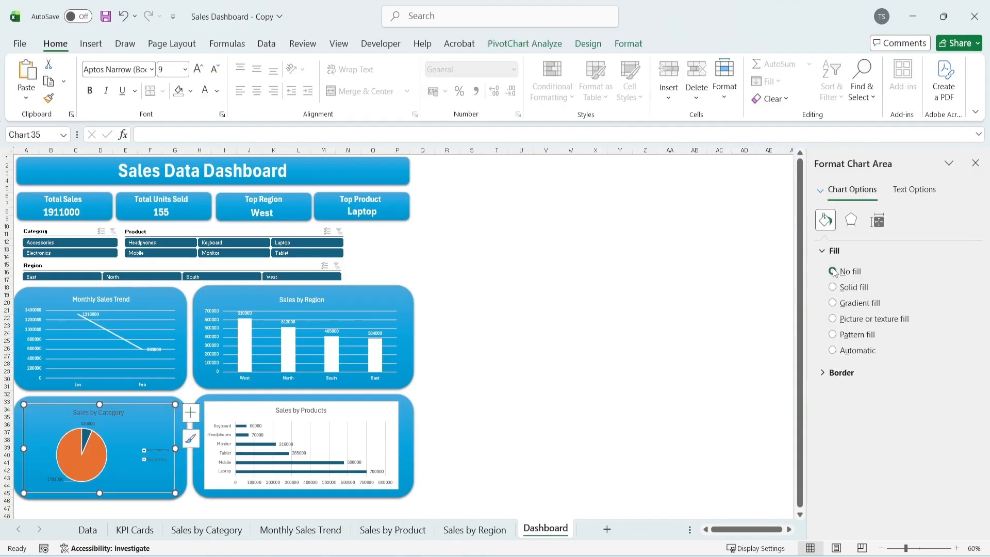
pyautogui.click(841, 373)
pyautogui.click(833, 393)
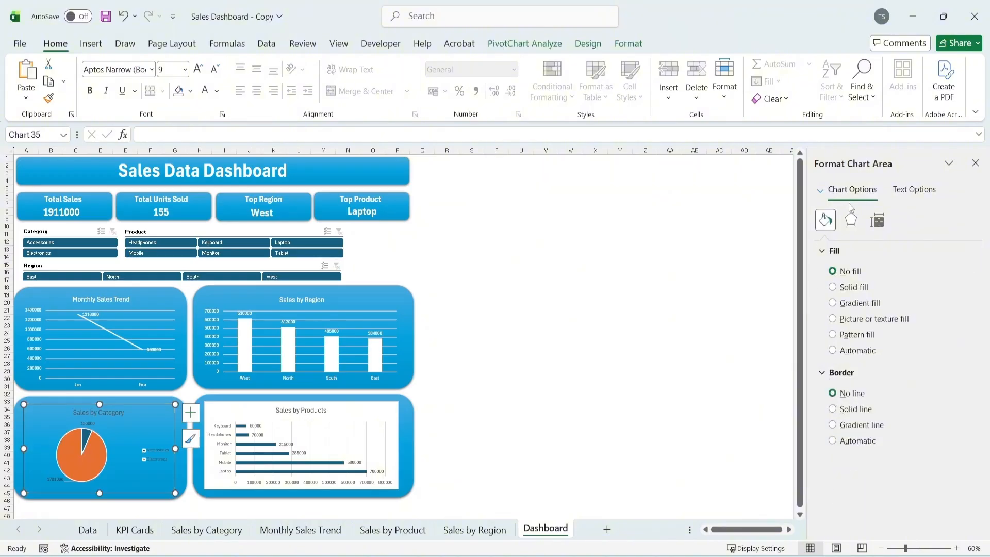
pyautogui.click(205, 92)
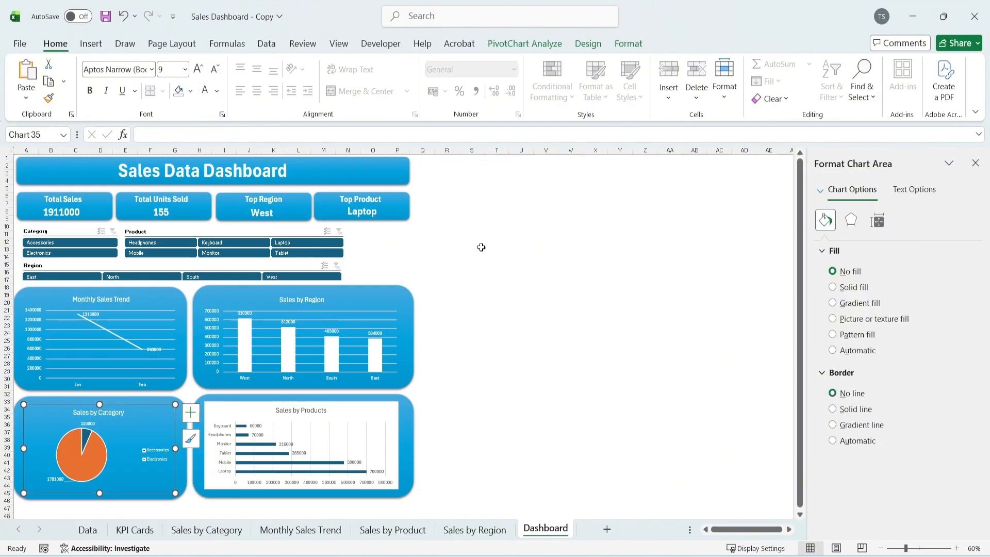
pyautogui.click(594, 272)
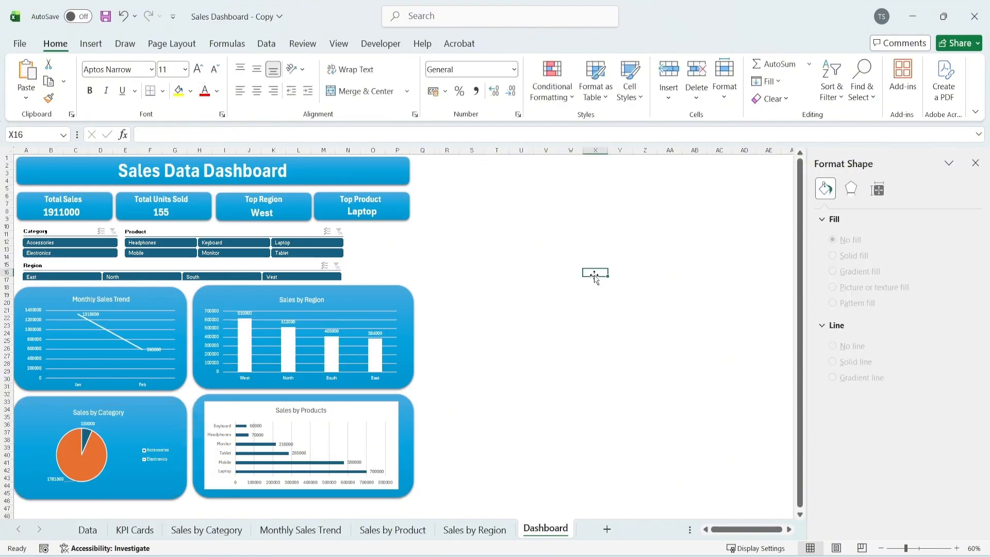
# Remove the fill and border of the Sales by Products chart area and make its text white
pyautogui.scroll(-2, 594, 277)
pyautogui.click(401, 363)
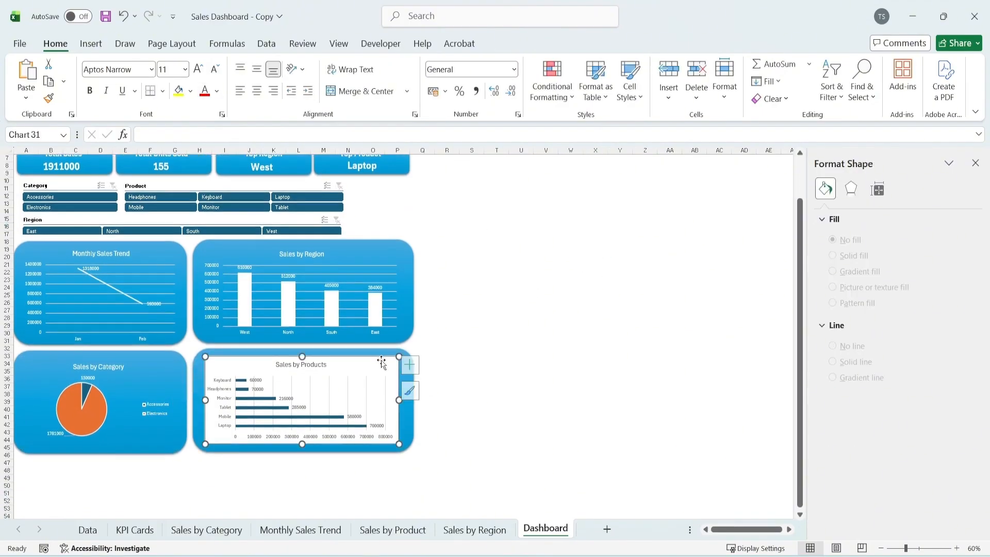
pyautogui.click(852, 272)
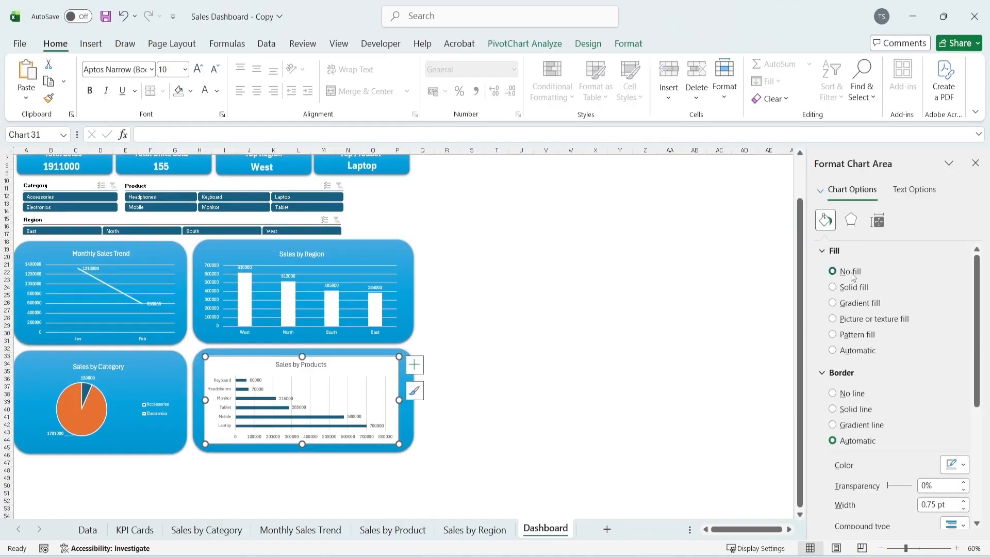
pyautogui.click(850, 393)
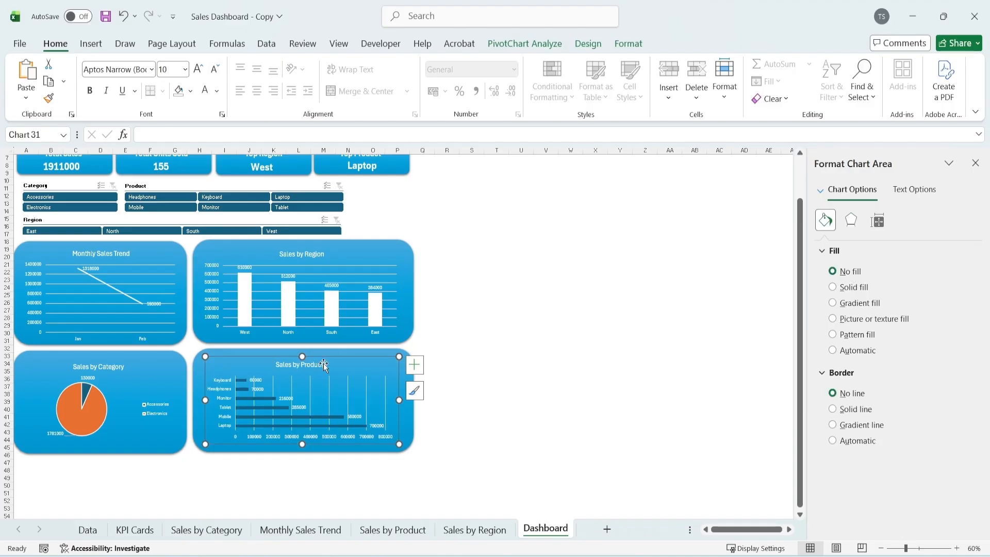
# Give the bars of the Sales by Products chart a solid white fill and close the formatting pane
pyautogui.click(252, 398)
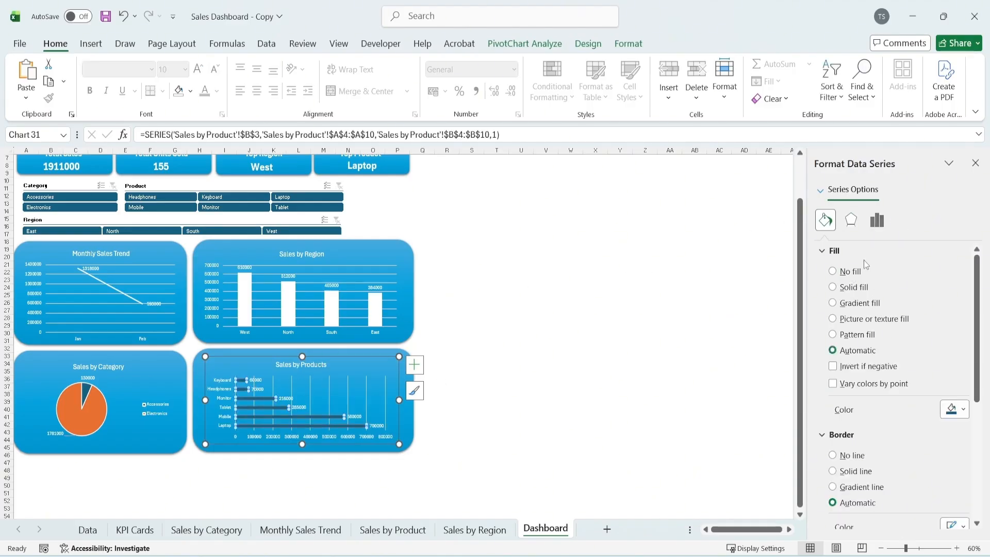
pyautogui.click(949, 410)
pyautogui.click(822, 182)
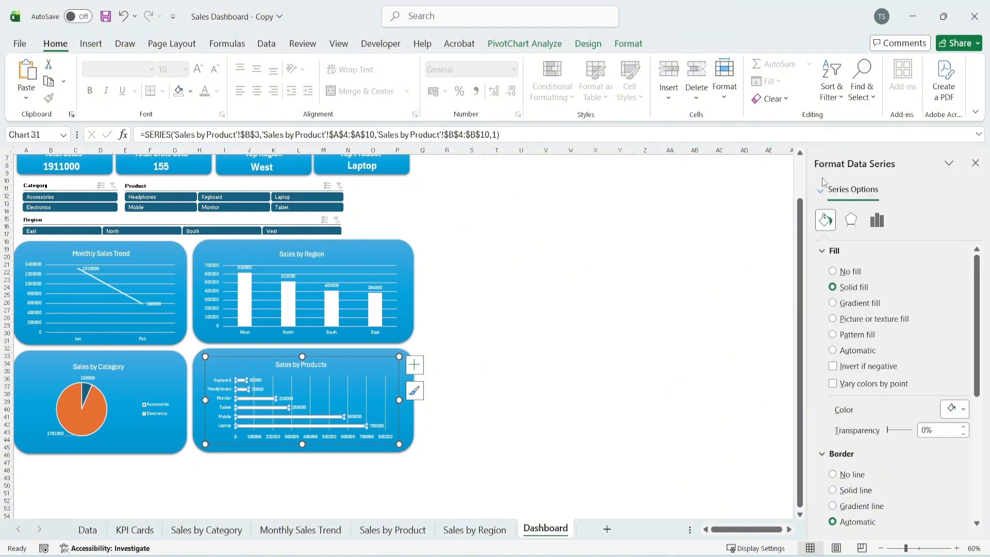
pyautogui.click(614, 268)
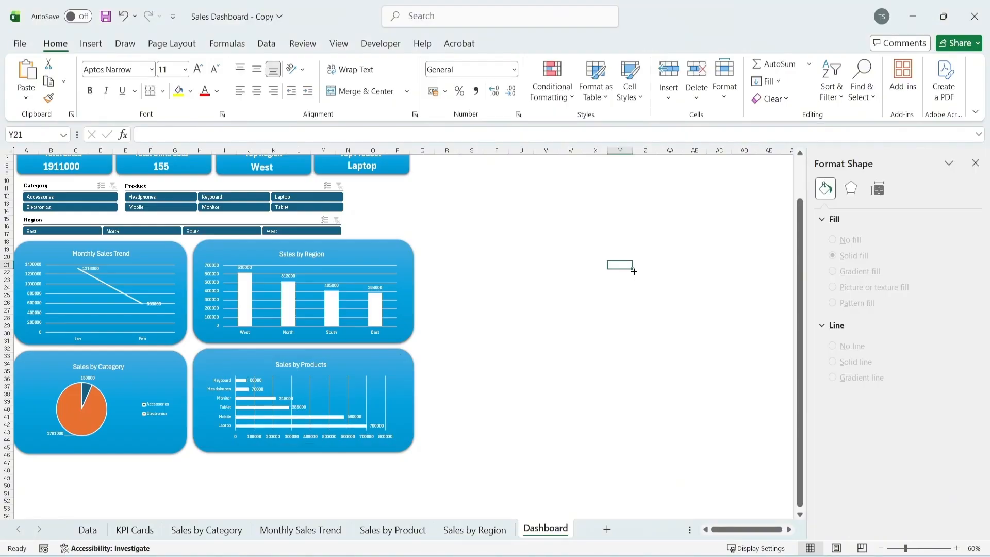
pyautogui.scroll(2, 260, 339)
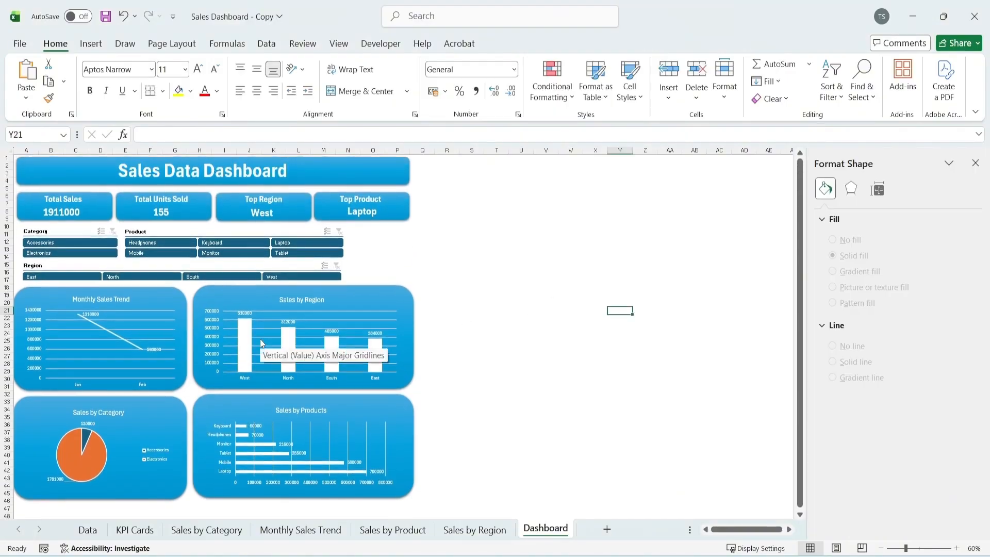
pyautogui.click(974, 163)
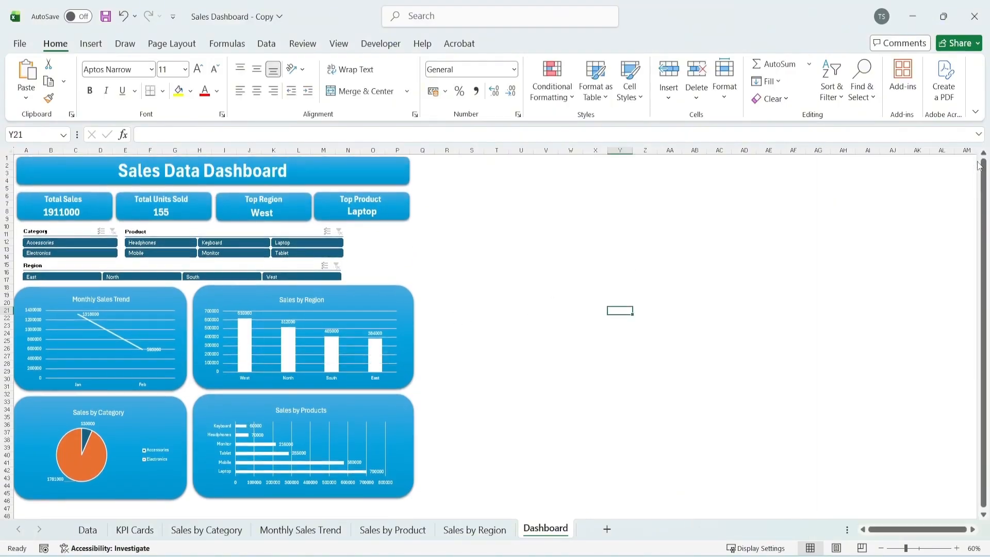
pyautogui.click(628, 301)
pyautogui.click(622, 288)
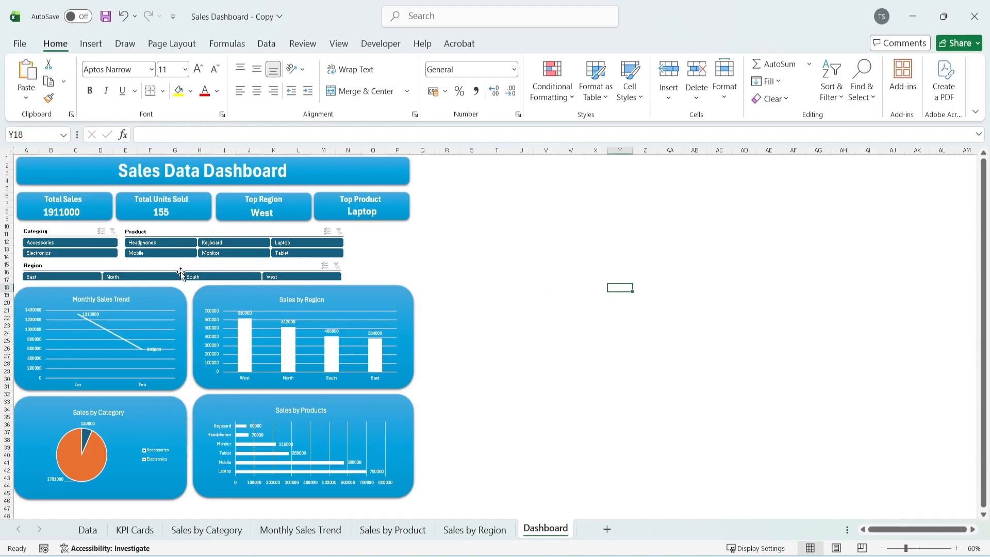
# Test the Product slicer with Headphones, Keyboard and Laptop and the Region slicer with East, clearing the filters of both
pyautogui.click(340, 236)
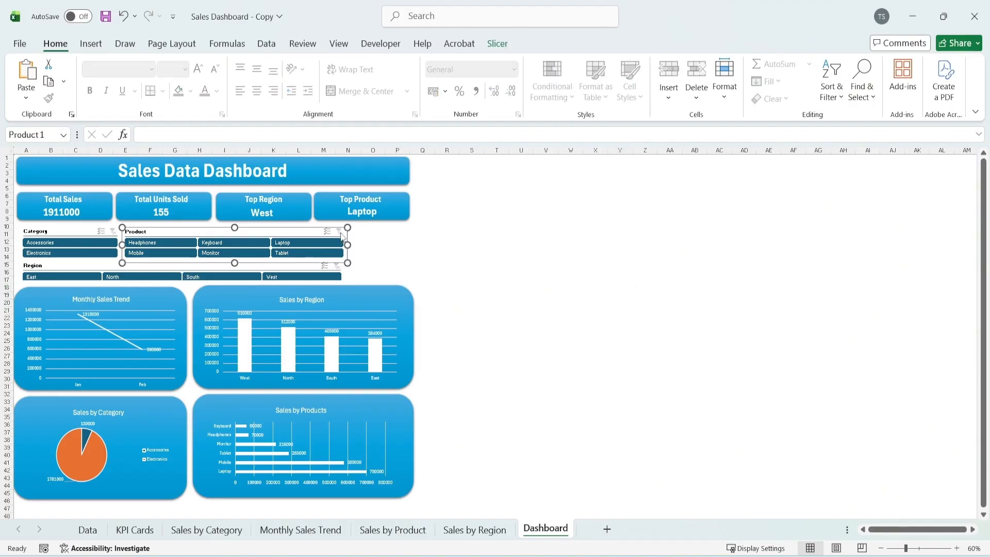
pyautogui.click(136, 243)
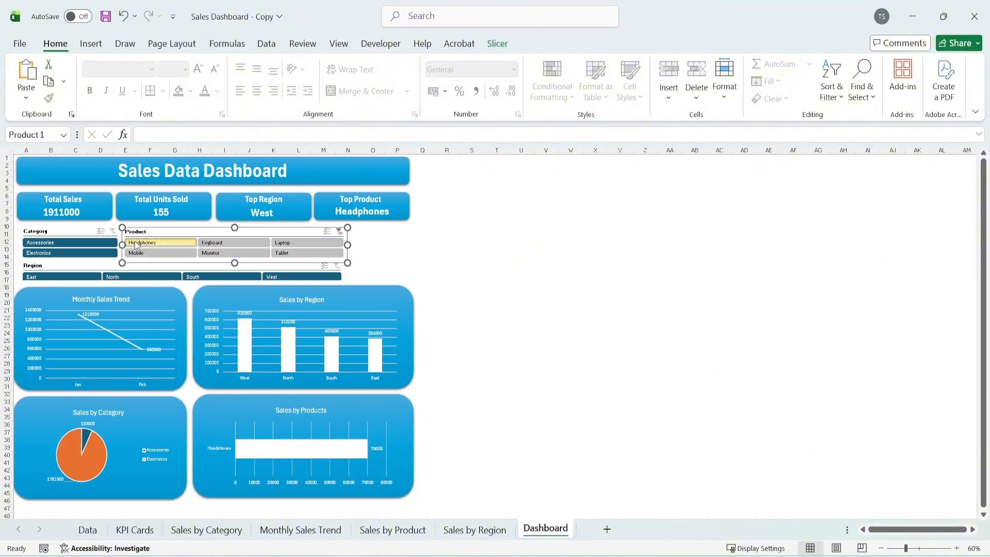
pyautogui.click(487, 235)
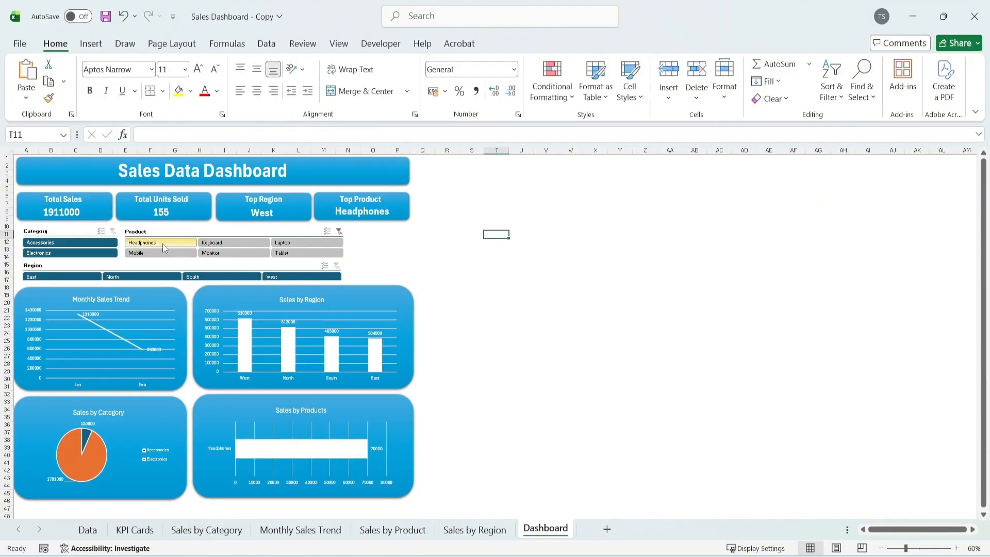
pyautogui.click(253, 241)
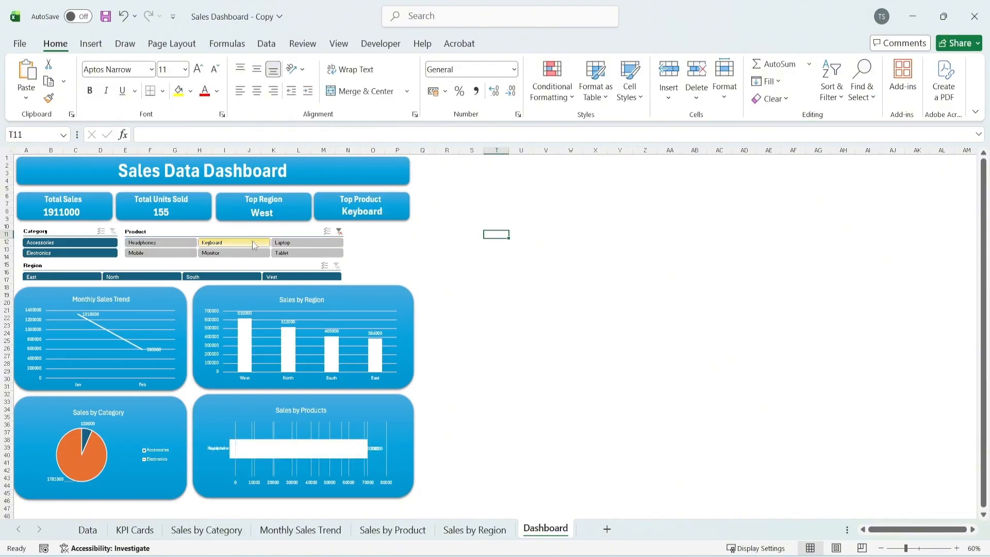
pyautogui.click(292, 243)
pyautogui.click(339, 231)
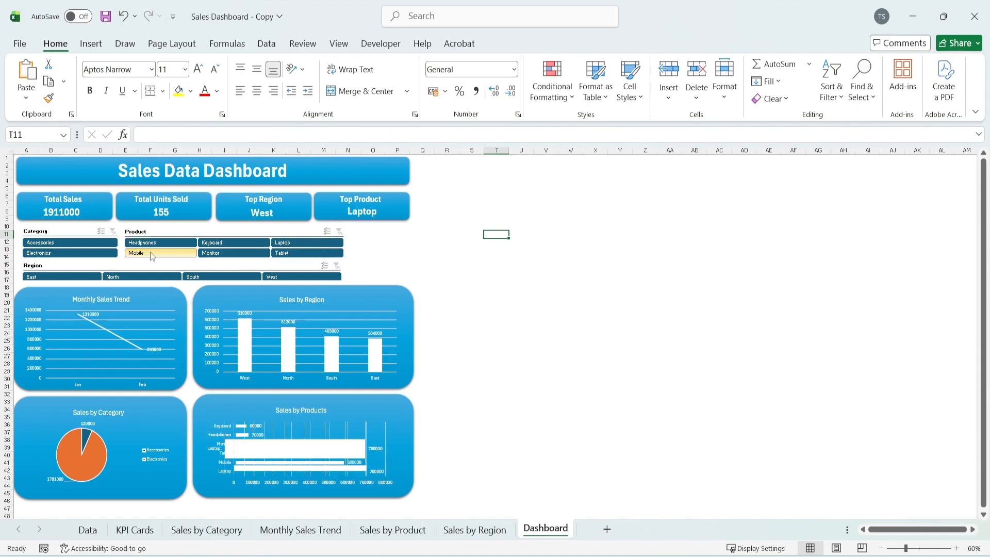
pyautogui.click(58, 277)
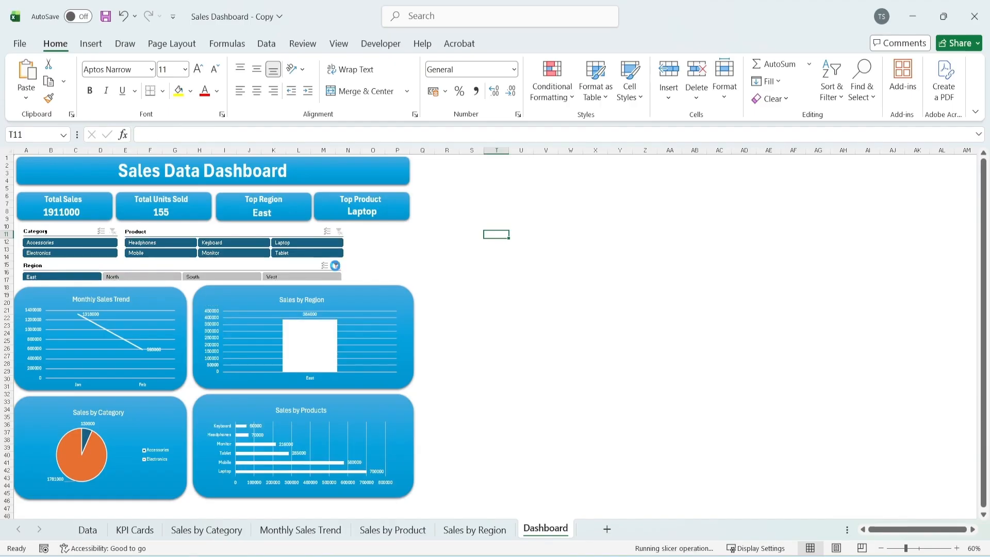
pyautogui.click(336, 266)
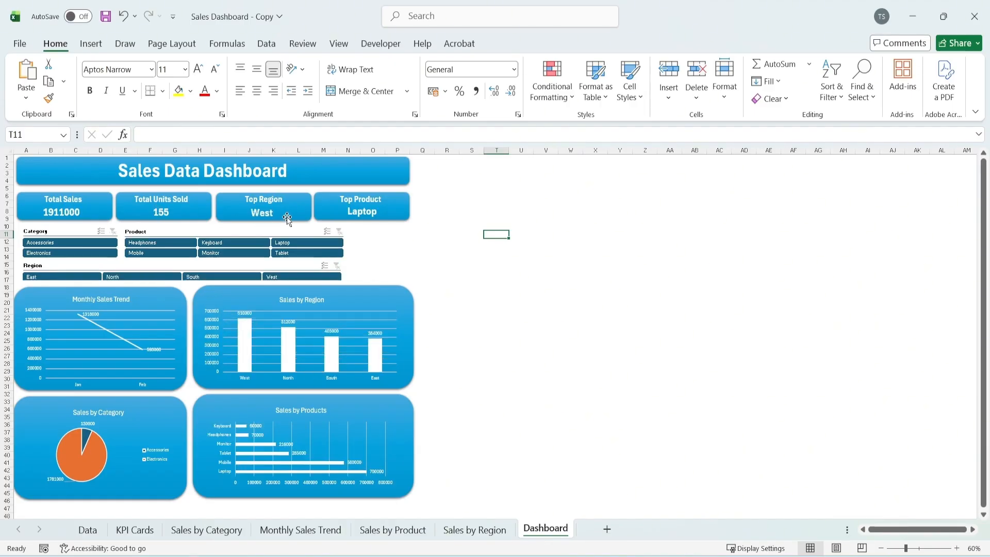
# Connect the Category slicer to the KPI Cards, Monthly Sales Trend, Sales by Product and Sales by Region PivotTables as well
pyautogui.click(72, 233)
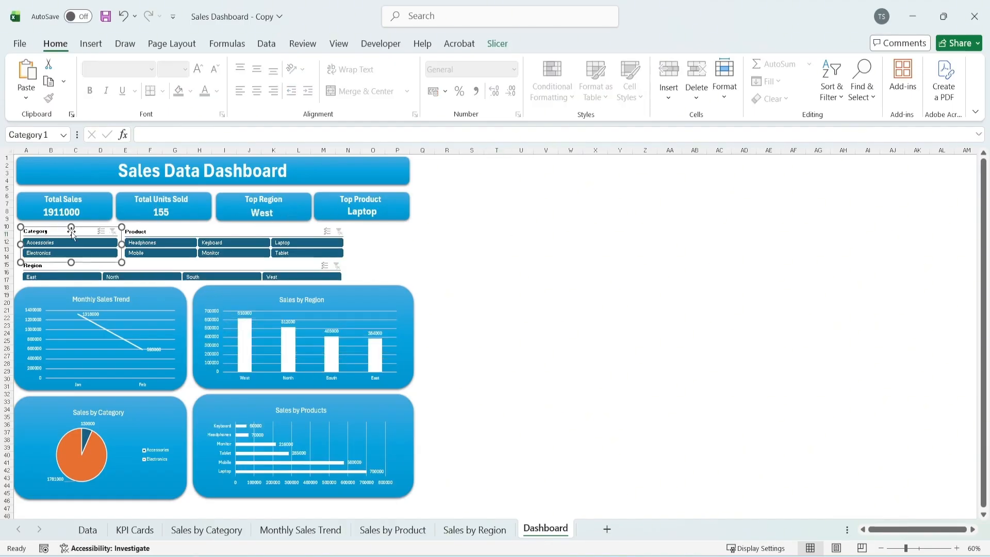
pyautogui.click(496, 44)
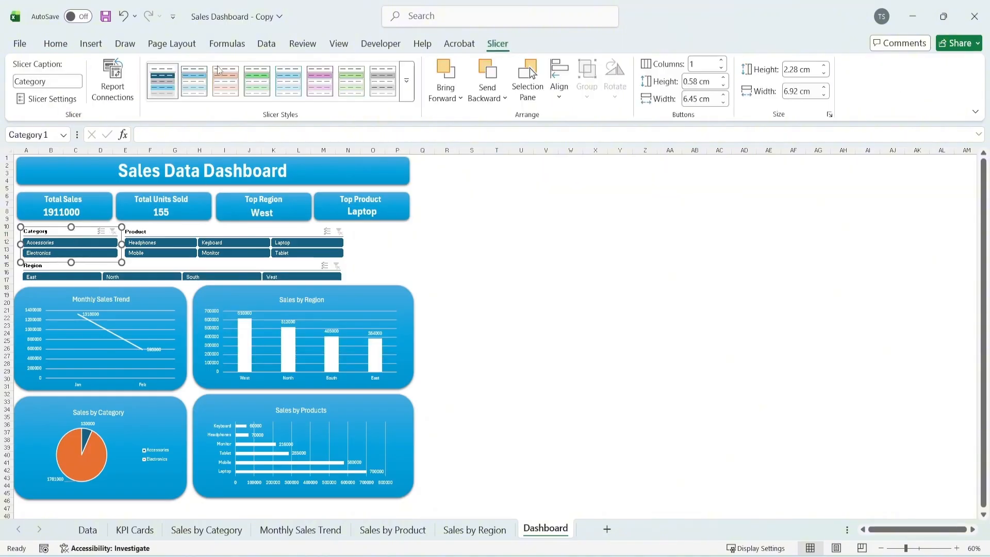
pyautogui.click(112, 83)
pyautogui.moveTo(660, 307); pyautogui.dragTo(641, 470)
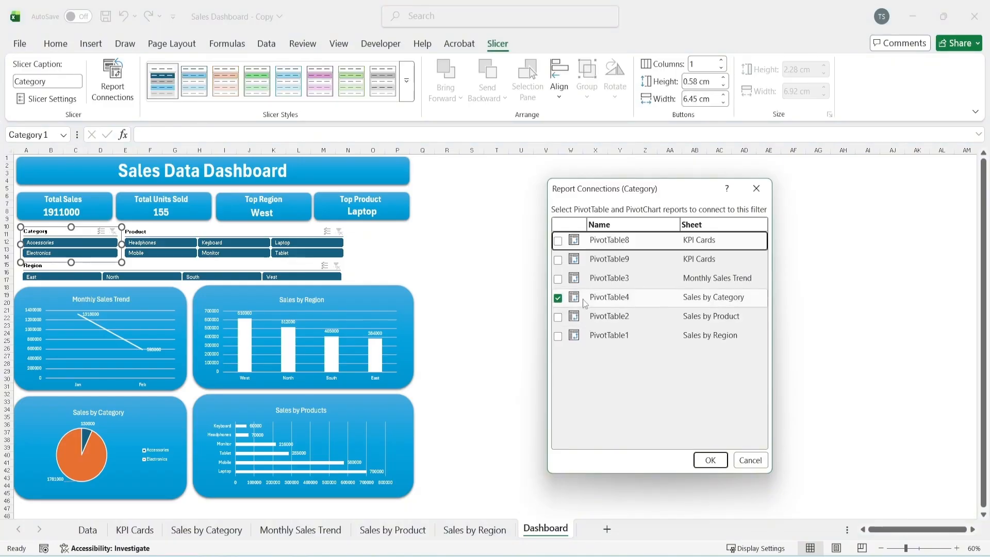
pyautogui.click(557, 317)
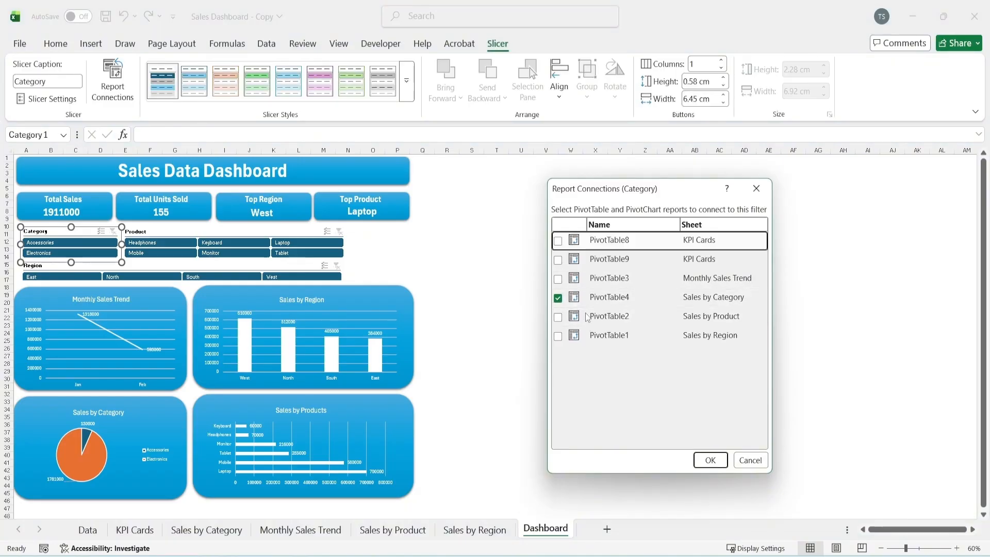
pyautogui.click(558, 336)
pyautogui.click(557, 279)
pyautogui.click(558, 259)
pyautogui.click(558, 240)
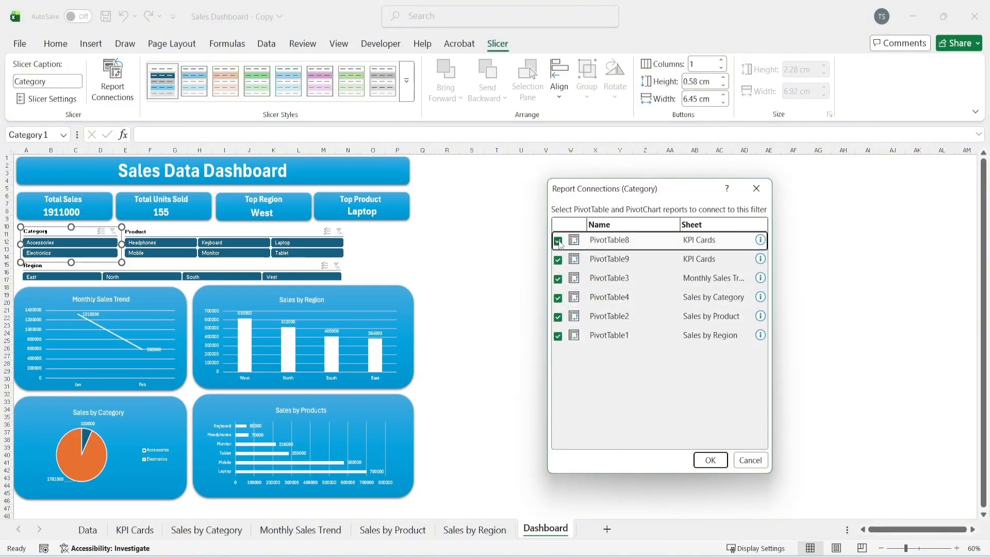
pyautogui.click(710, 459)
# Connect the Product slicer to the KPI Cards, Monthly Sales Trend, Sales by Category and Sales by Region PivotTables as well
pyautogui.click(163, 229)
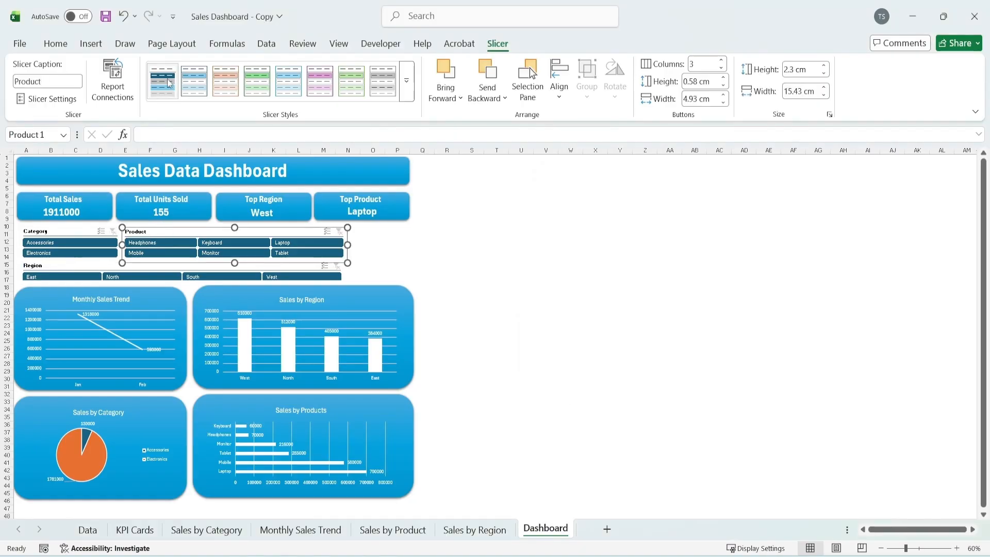
pyautogui.click(112, 80)
pyautogui.moveTo(646, 259); pyautogui.dragTo(647, 117)
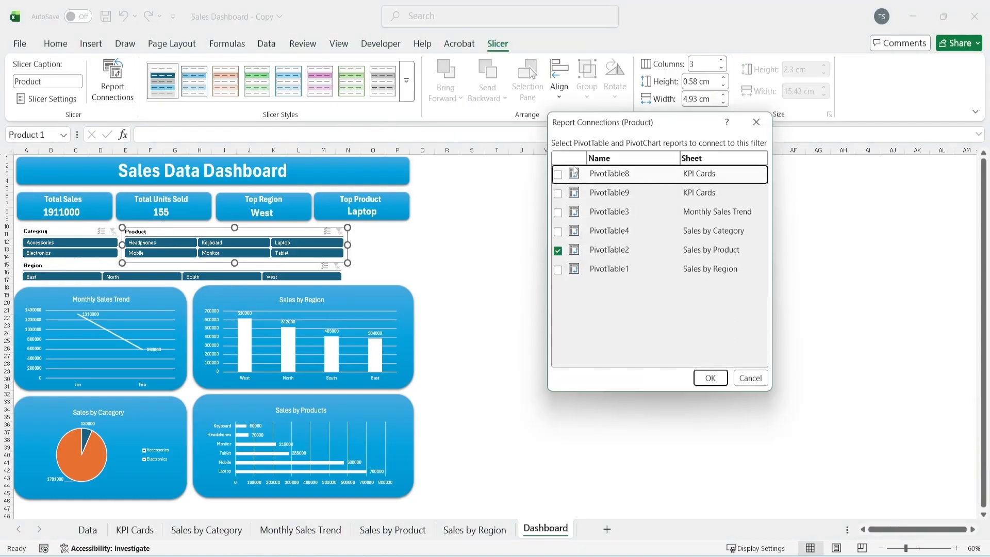
pyautogui.click(558, 174)
pyautogui.click(558, 194)
pyautogui.click(557, 213)
pyautogui.click(557, 231)
pyautogui.click(557, 269)
pyautogui.click(710, 377)
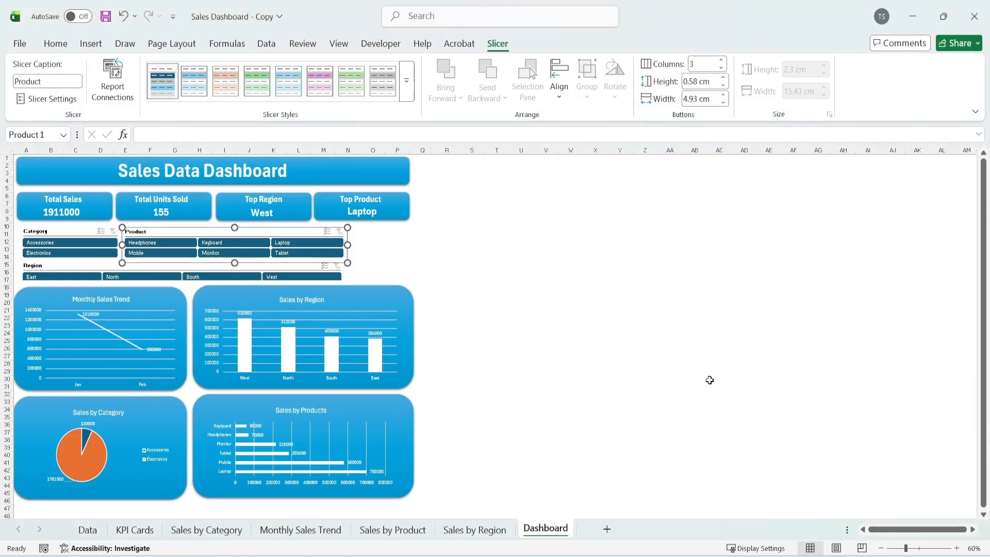
# Connect the Region slicer to the KPI Cards, Monthly Sales Trend, Sales by Category and Sales by Product PivotTables as well
pyautogui.click(86, 267)
pyautogui.click(113, 80)
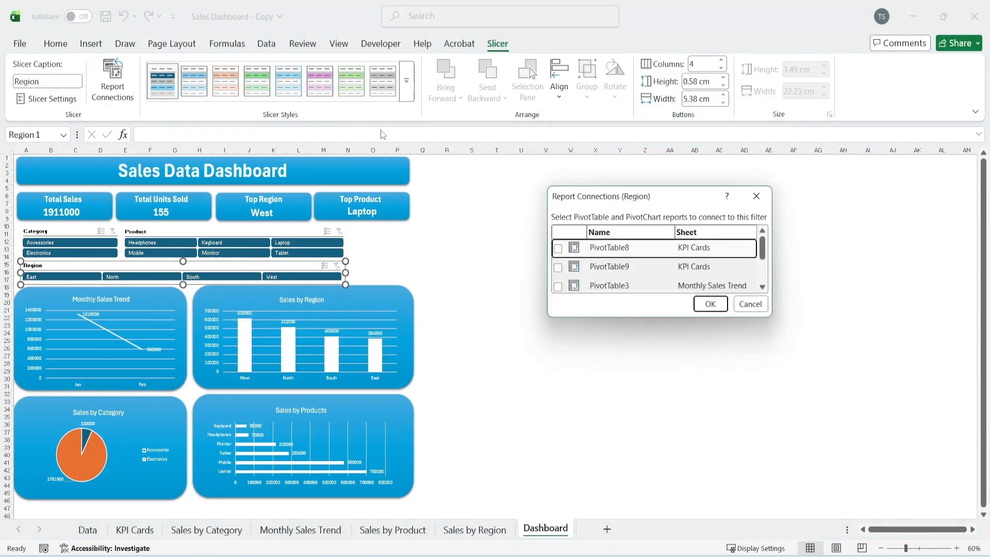
pyautogui.moveTo(581, 320); pyautogui.dragTo(577, 401)
pyautogui.click(558, 249)
pyautogui.click(558, 268)
pyautogui.click(558, 287)
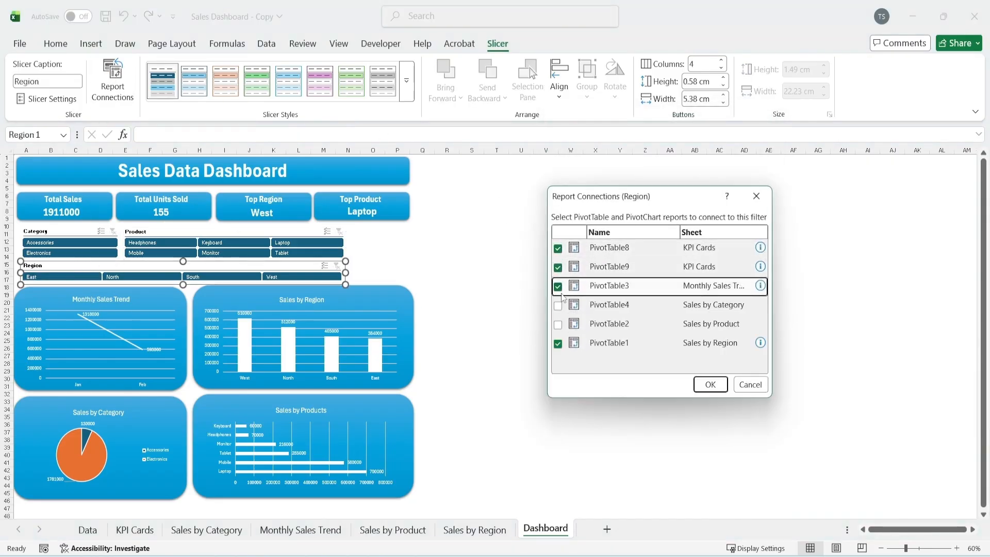
pyautogui.click(559, 305)
pyautogui.click(558, 324)
pyautogui.click(707, 383)
pyautogui.click(396, 210)
pyautogui.click(461, 237)
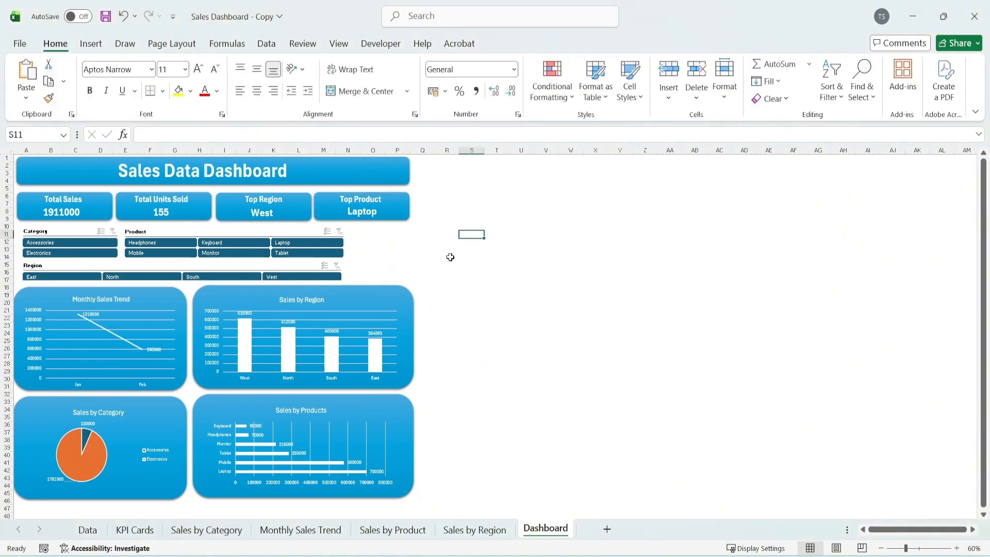
# Filter the dashboard to the East region to check that the cards and charts respond
pyautogui.click(61, 278)
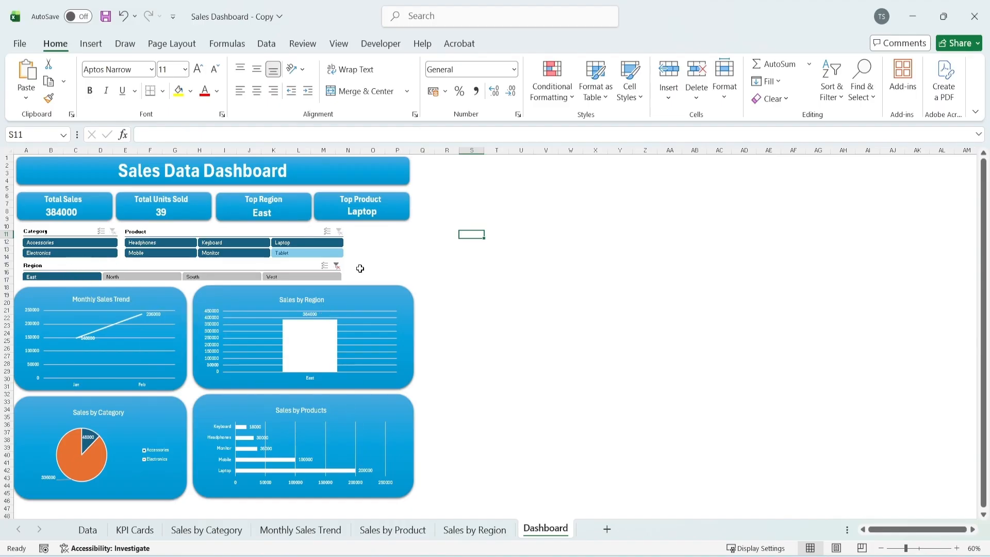
# Clear the Region slicer's filter and try other region selections, ending with East and North selected together
pyautogui.click(337, 265)
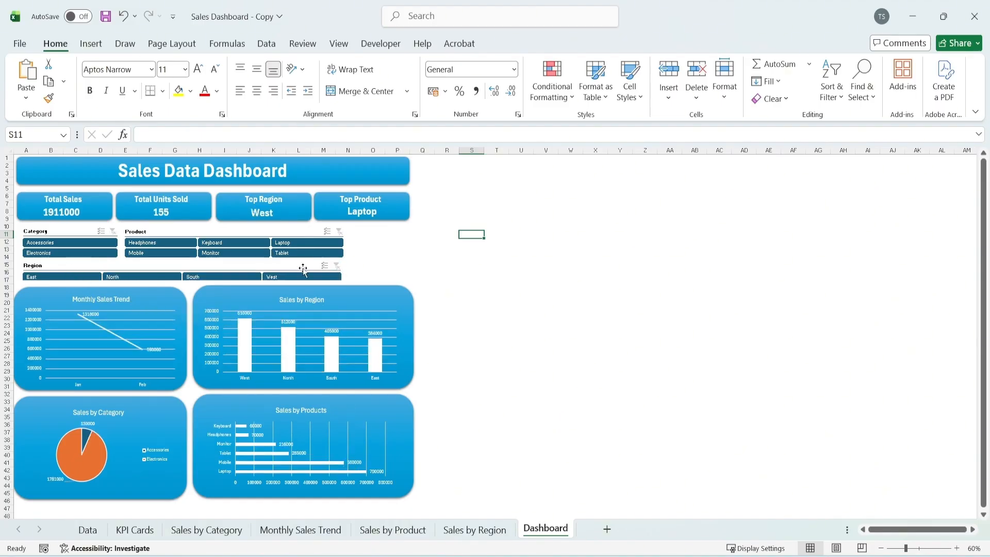
pyautogui.keyDown('ctrl'); pyautogui.click(72, 277); pyautogui.keyUp('ctrl')
pyautogui.keyDown('ctrl'); pyautogui.click(132, 278); pyautogui.keyUp('ctrl')
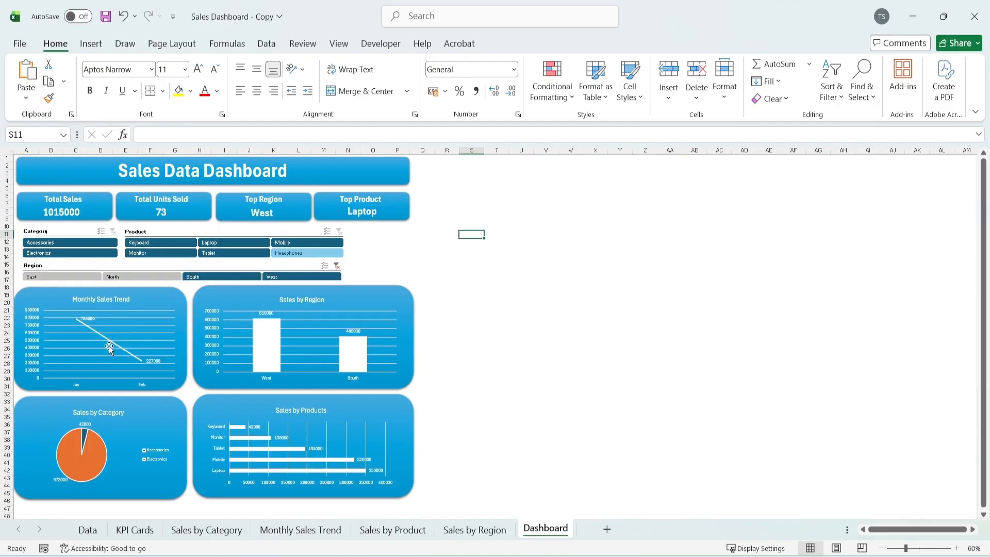
pyautogui.click(62, 277)
pyautogui.keyDown('ctrl'); pyautogui.click(142, 277); pyautogui.keyUp('ctrl')
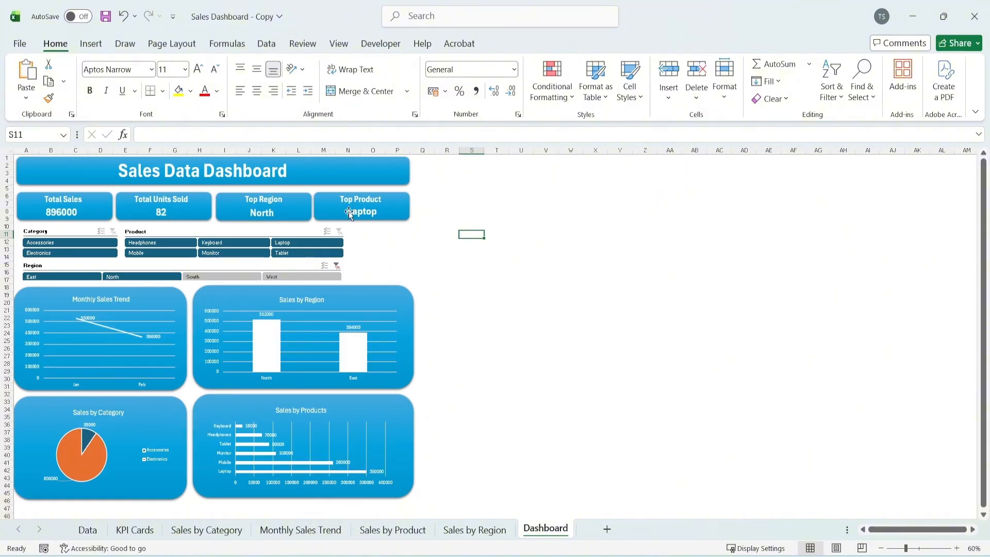
# Filter the dashboard to the Accessories category to check the charts, and clear the Category and Region filters
pyautogui.click(84, 243)
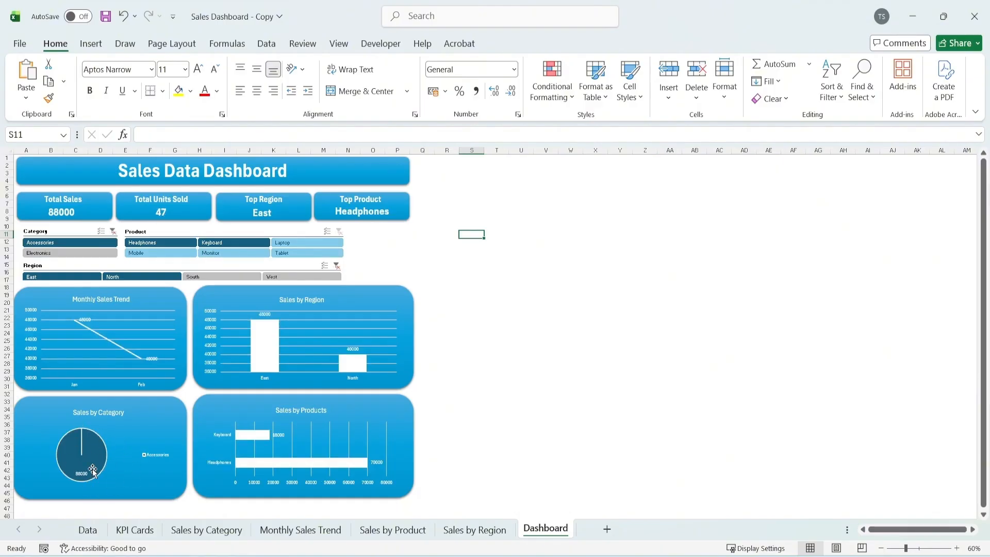
pyautogui.moveTo(93, 471)
pyautogui.click(113, 231)
pyautogui.click(336, 265)
pyautogui.click(480, 280)
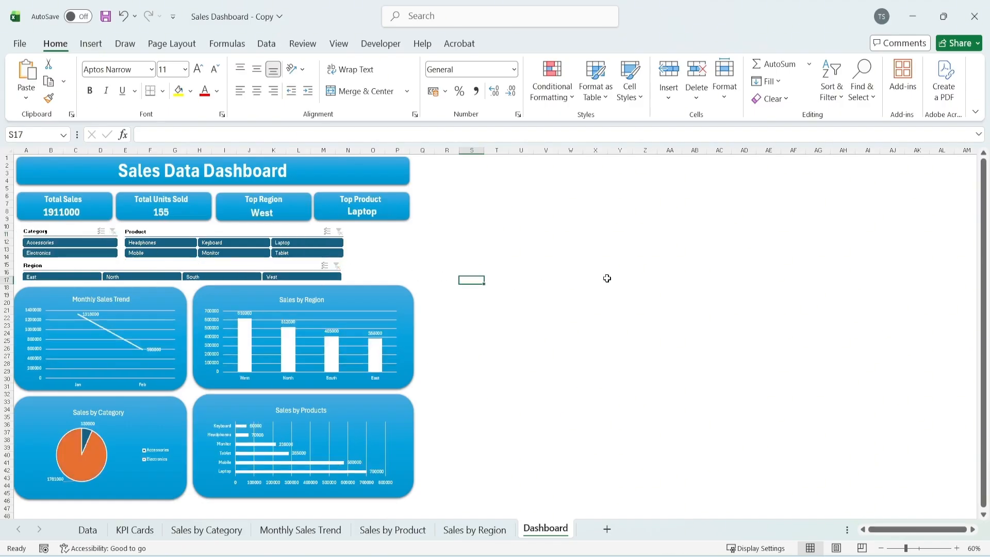
# Turn off the header display of the Region slicer in its slicer settings
pyautogui.rightClick(53, 267)
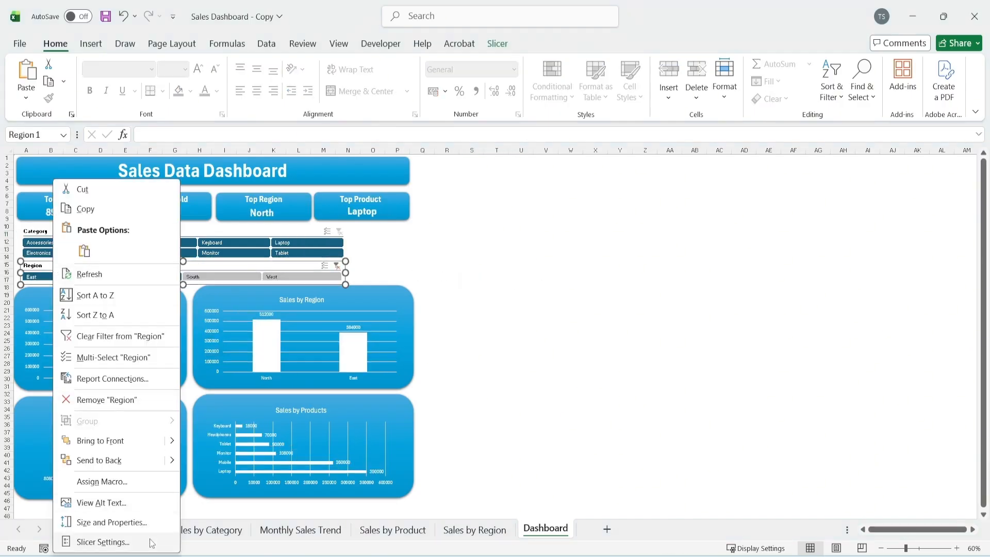
pyautogui.click(150, 540)
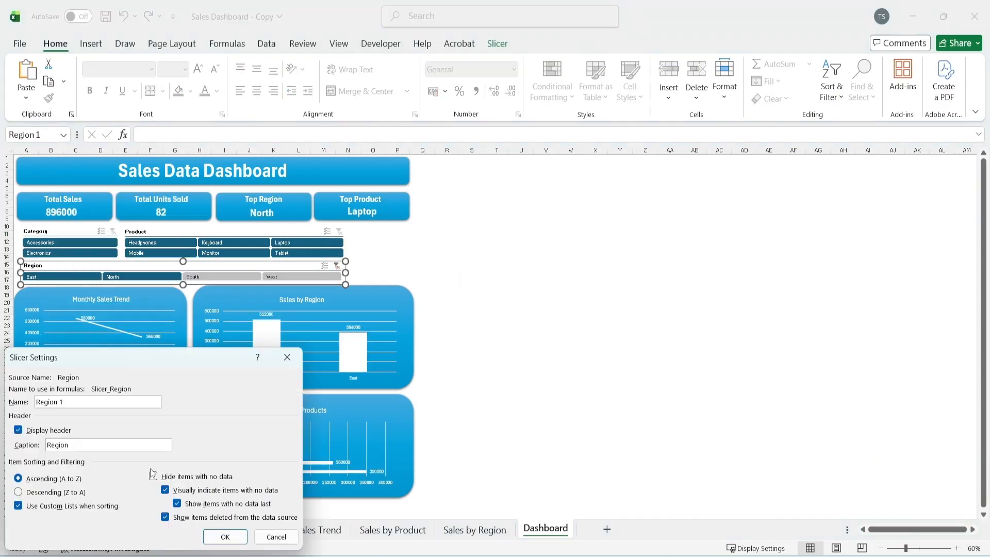
pyautogui.moveTo(178, 362); pyautogui.dragTo(400, 210)
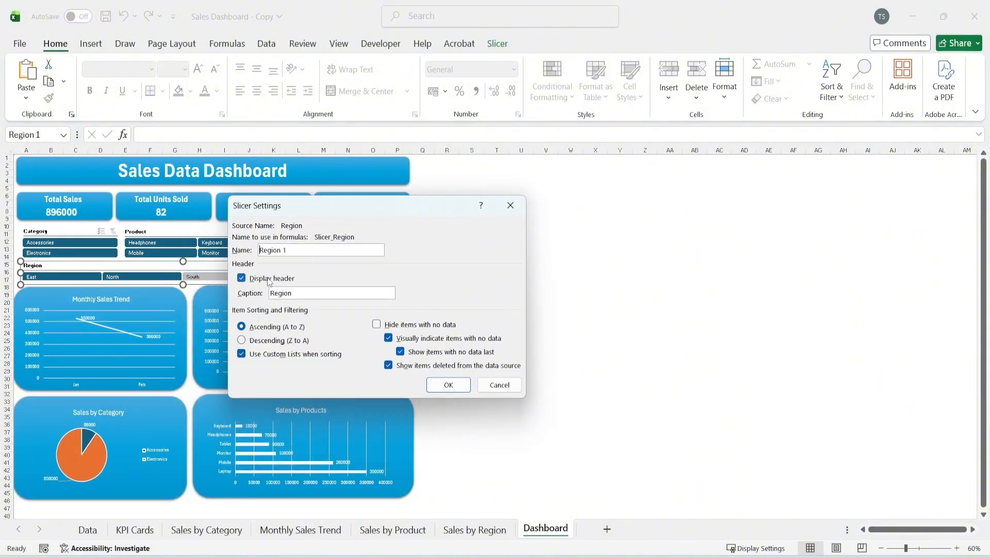
pyautogui.click(261, 279)
pyautogui.click(448, 385)
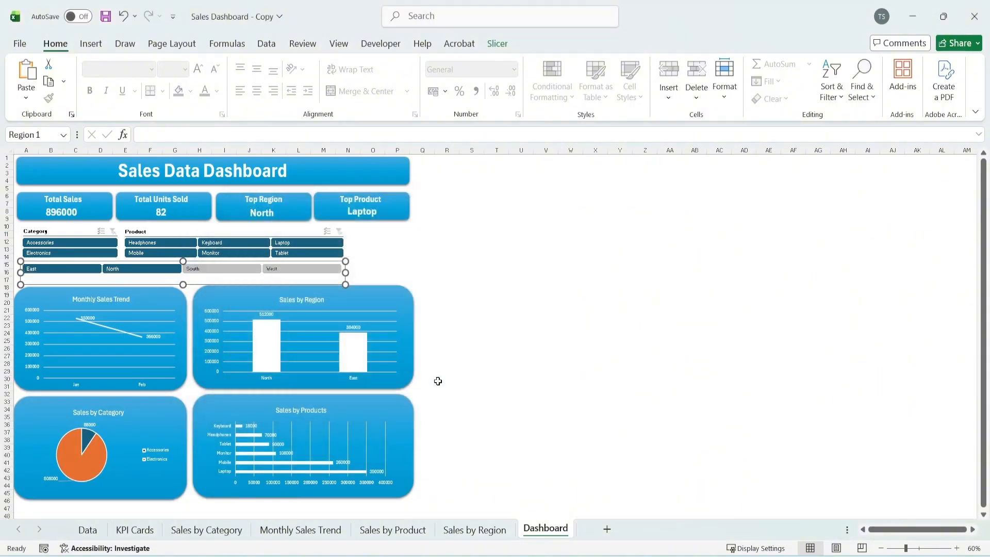
# Reduce the Region slicer's height to fit its row of items and shift it slightly down, just above the charts
pyautogui.press('Escape')
pyautogui.click(243, 289)
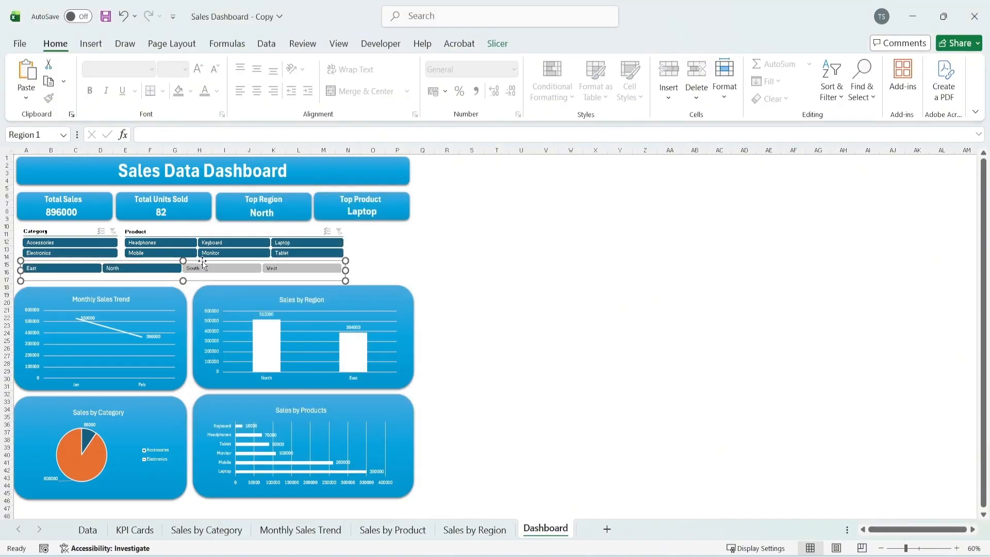
pyautogui.moveTo(202, 261); pyautogui.dragTo(202, 266)
pyautogui.click(521, 249)
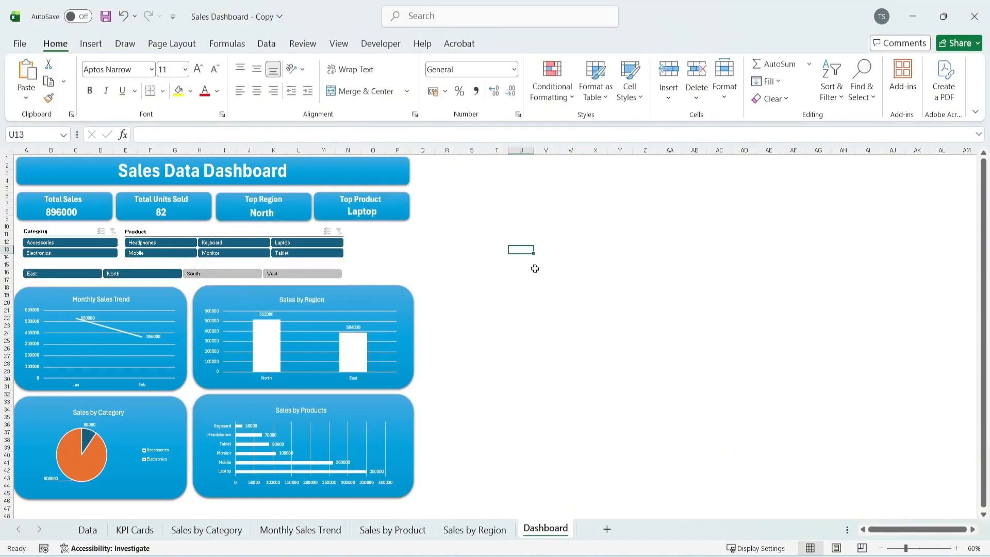
# Test the headerless Region slicer by filtering to individual regions such as East and West, and reselect all four regions
pyautogui.keyDown('ctrl'); pyautogui.click(83, 273); pyautogui.keyUp('ctrl')
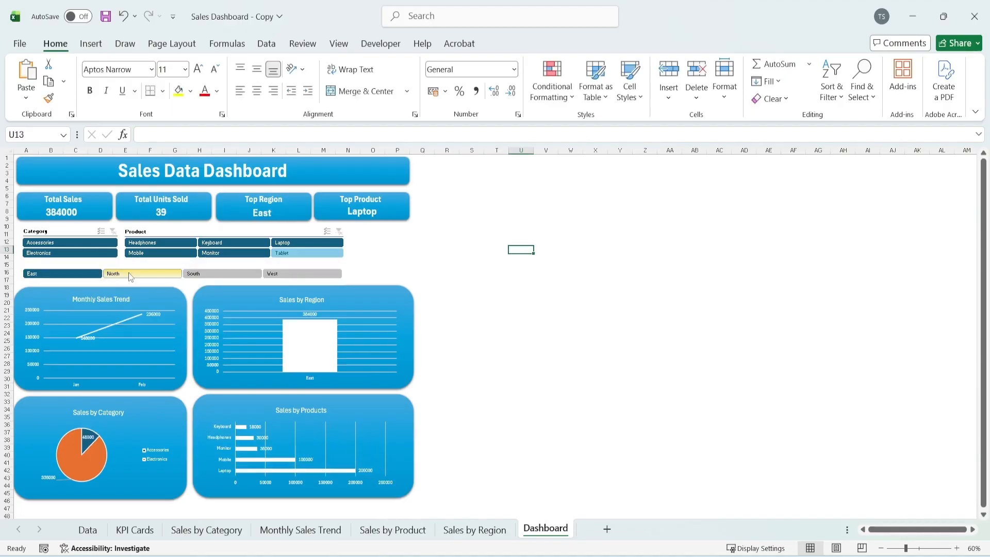
pyautogui.click(216, 269)
pyautogui.click(302, 273)
pyautogui.click(570, 272)
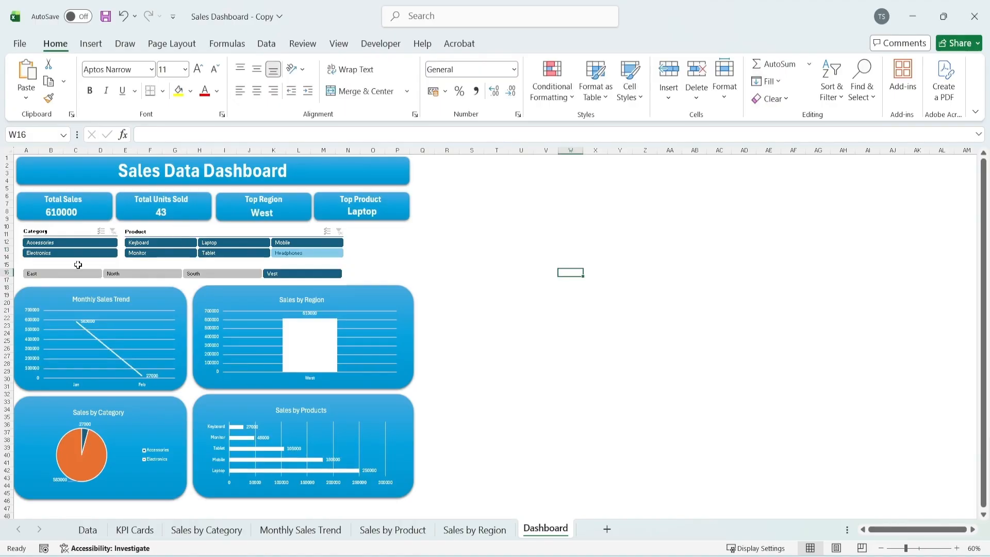
pyautogui.click(62, 273)
pyautogui.click(640, 281)
# Turn off the Product slicer's header, shorten the slicer to its two rows and move it down level with the Category items
pyautogui.rightClick(193, 235)
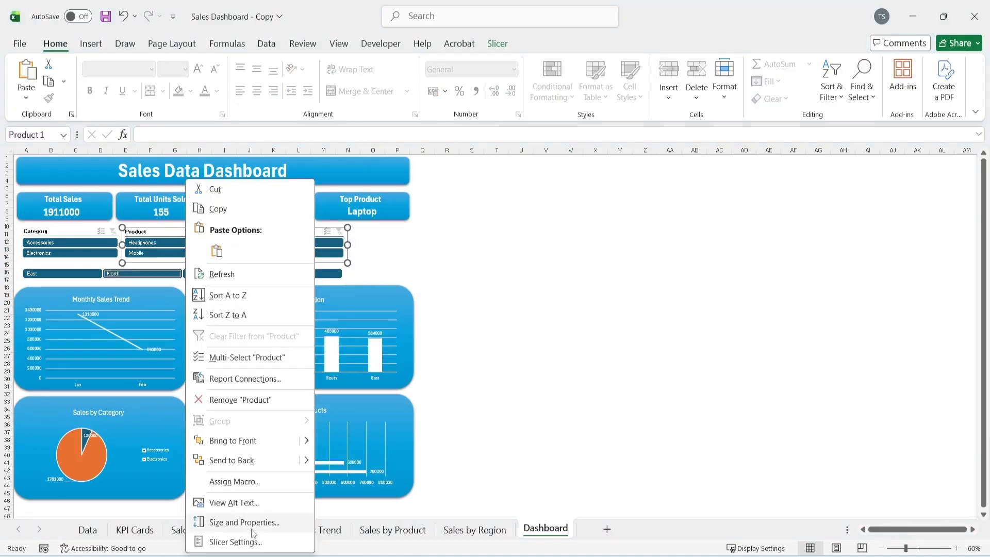
pyautogui.click(242, 539)
pyautogui.click(281, 263)
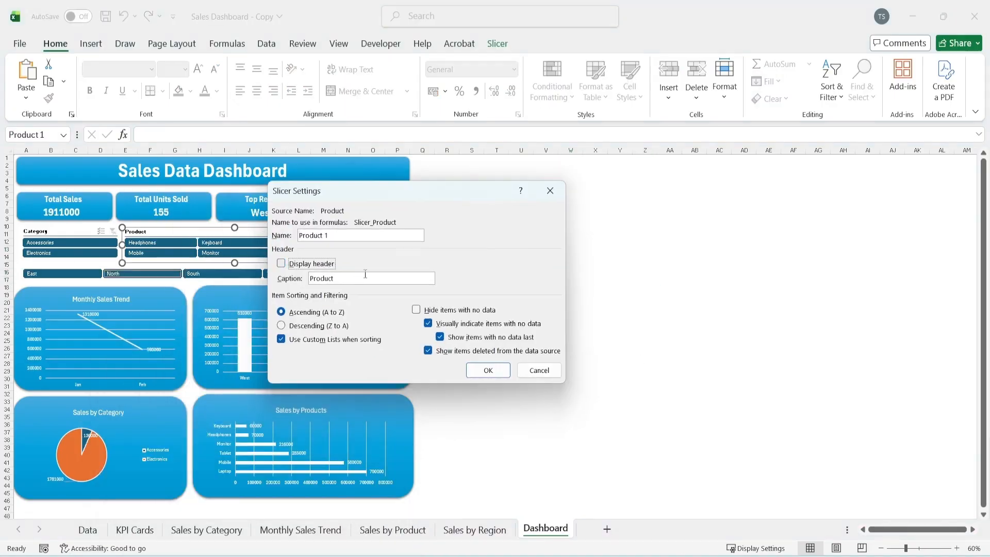
pyautogui.click(488, 370)
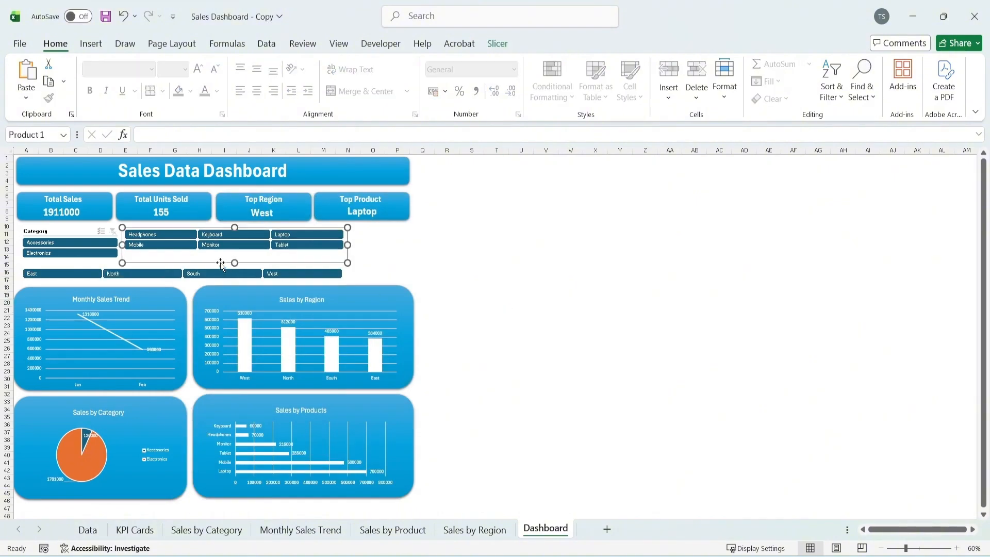
pyautogui.moveTo(235, 263); pyautogui.dragTo(248, 234)
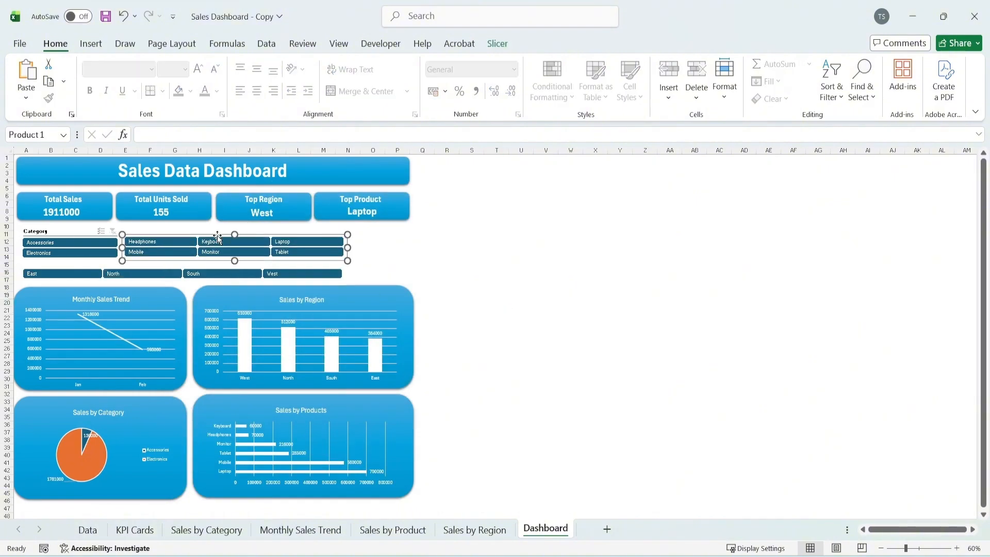
# Turn off the Category slicer's header, shorten the slicer and align it with the Product slicer
pyautogui.rightClick(68, 233)
pyautogui.click(120, 539)
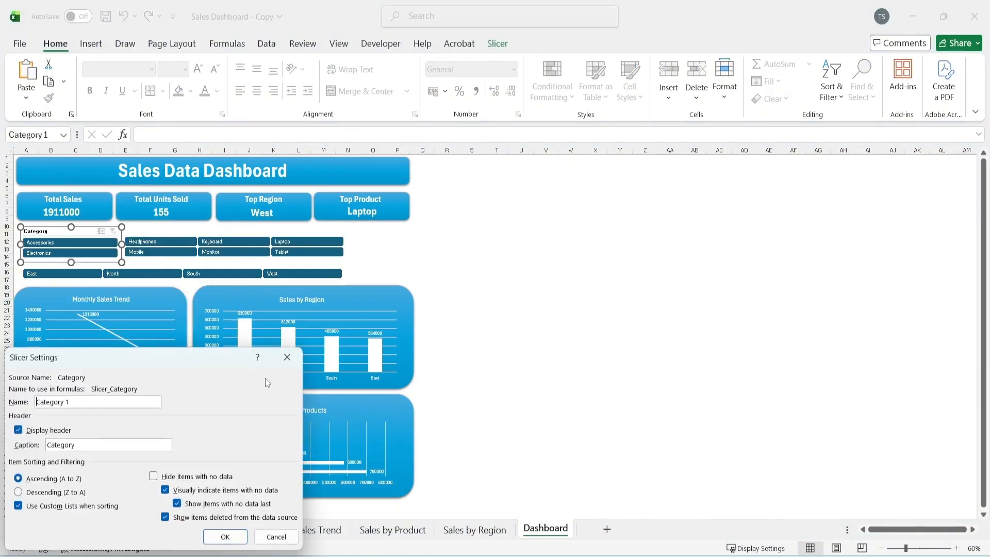
pyautogui.click(178, 309)
pyautogui.click(335, 415)
pyautogui.moveTo(71, 262); pyautogui.dragTo(83, 233)
pyautogui.click(570, 257)
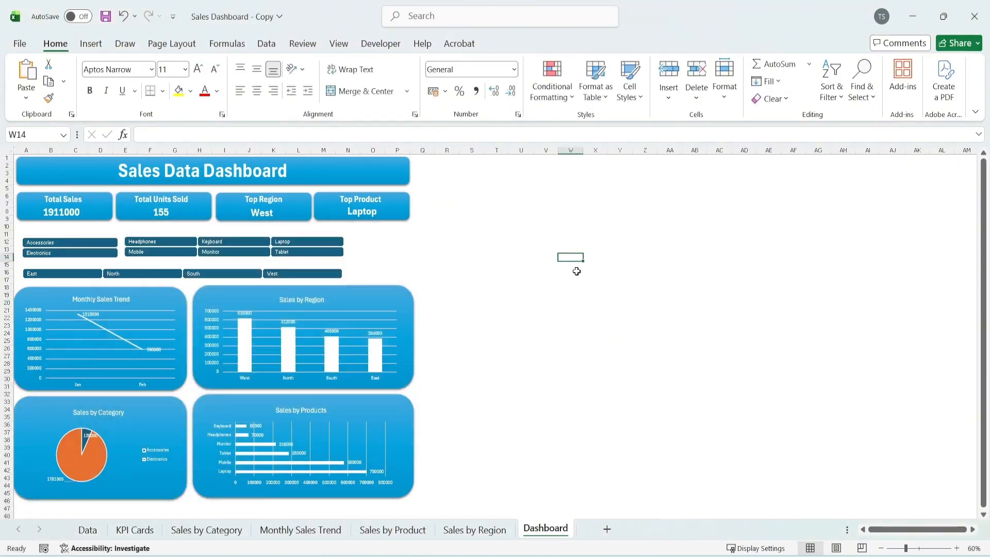
# Add a text box reading "Category" above the Category slicer, with its text in bold 12 pt
pyautogui.click(91, 43)
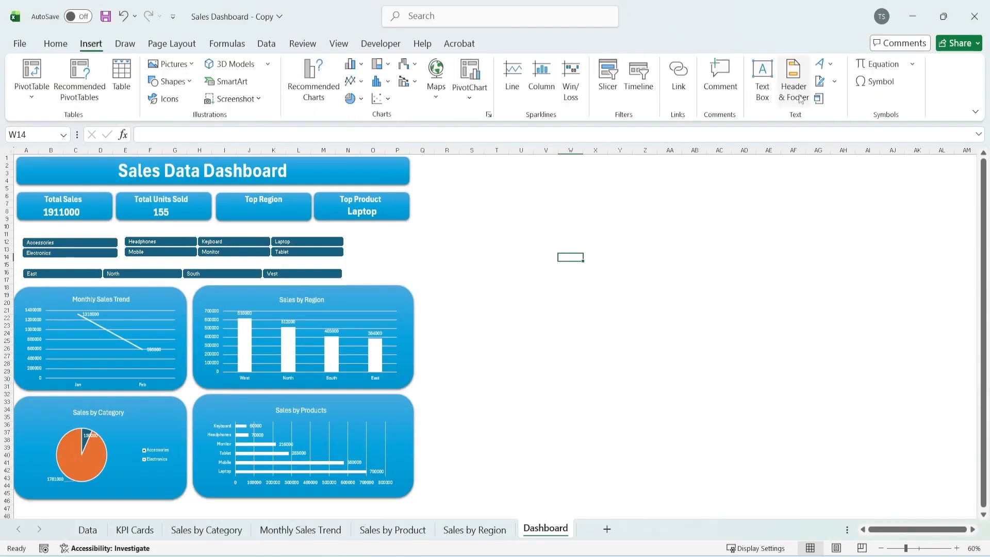
pyautogui.click(771, 101)
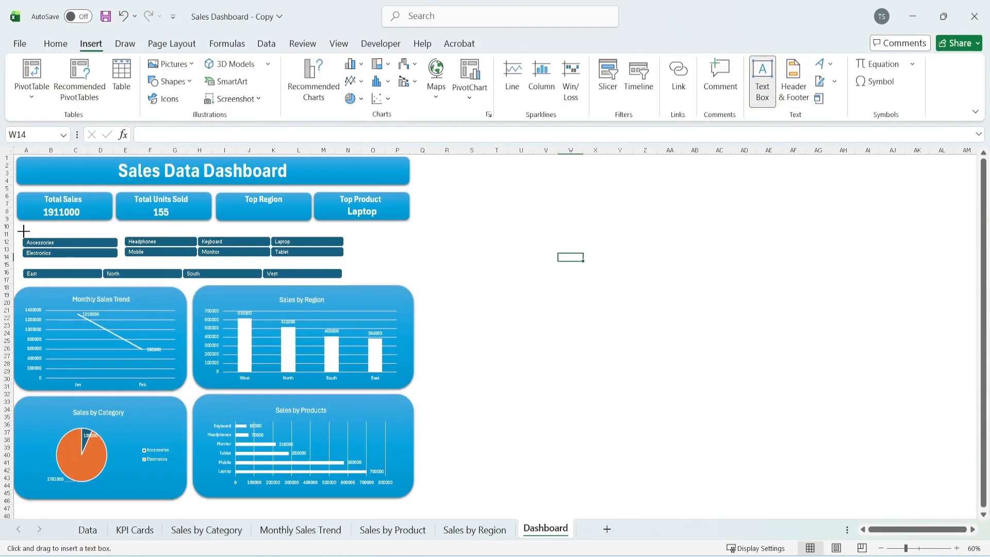
pyautogui.moveTo(24, 231); pyautogui.dragTo(75, 236)
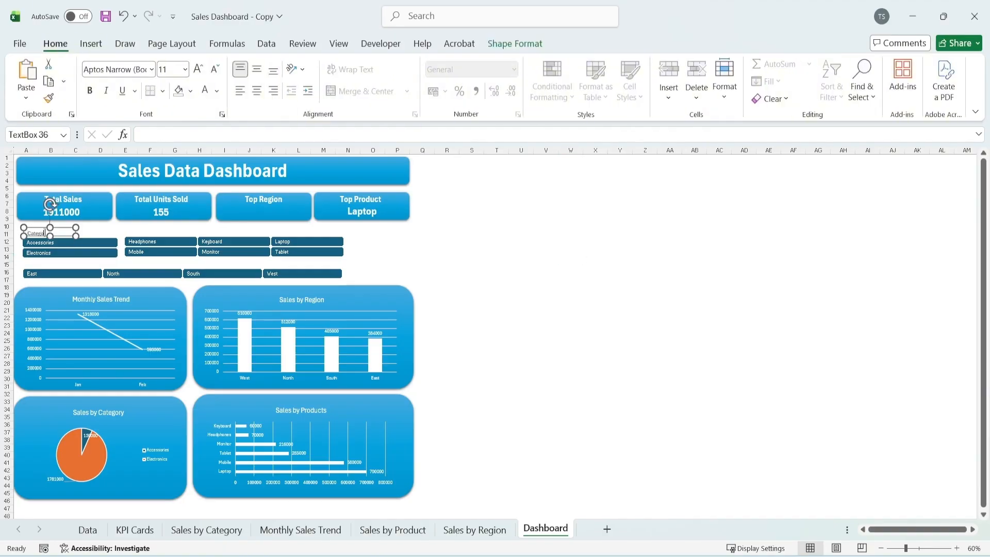
pyautogui.hotkey('ctrl', 'a')
pyautogui.click(89, 90)
pyautogui.click(197, 68)
pyautogui.click(539, 195)
# Apply the transparent black preset shape style without an outline to the Category text box
pyautogui.click(62, 234)
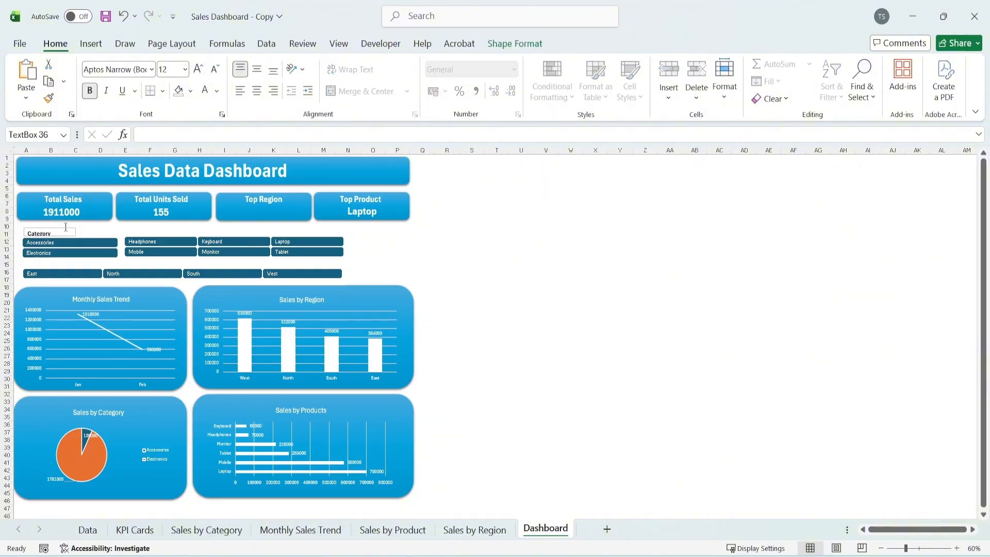
pyautogui.click(515, 44)
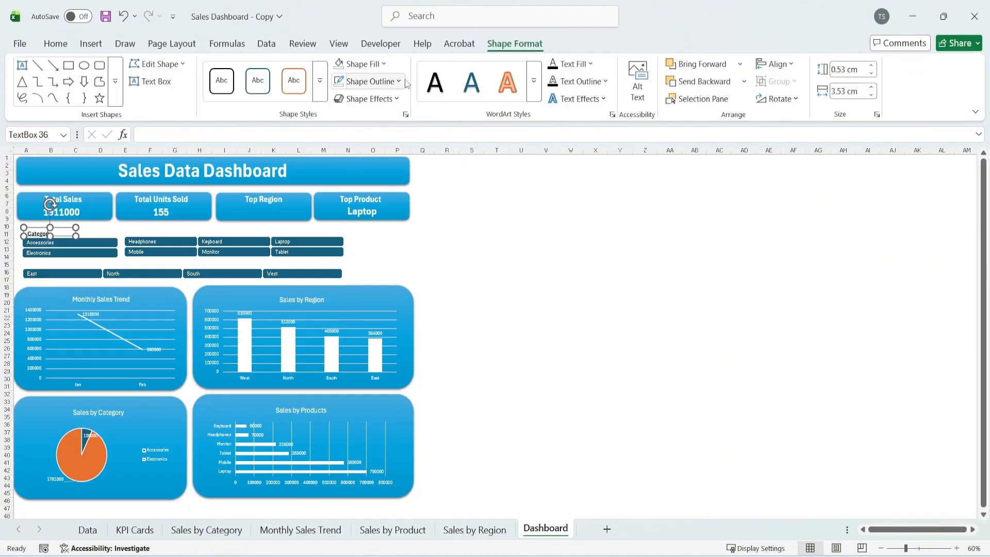
pyautogui.click(399, 82)
pyautogui.click(399, 81)
pyautogui.click(320, 80)
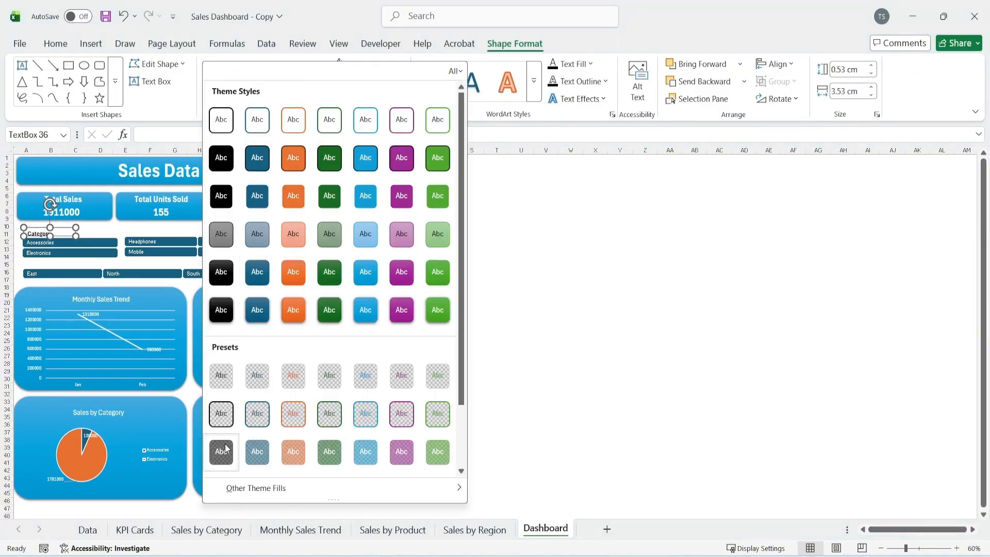
pyautogui.click(221, 375)
pyautogui.click(515, 280)
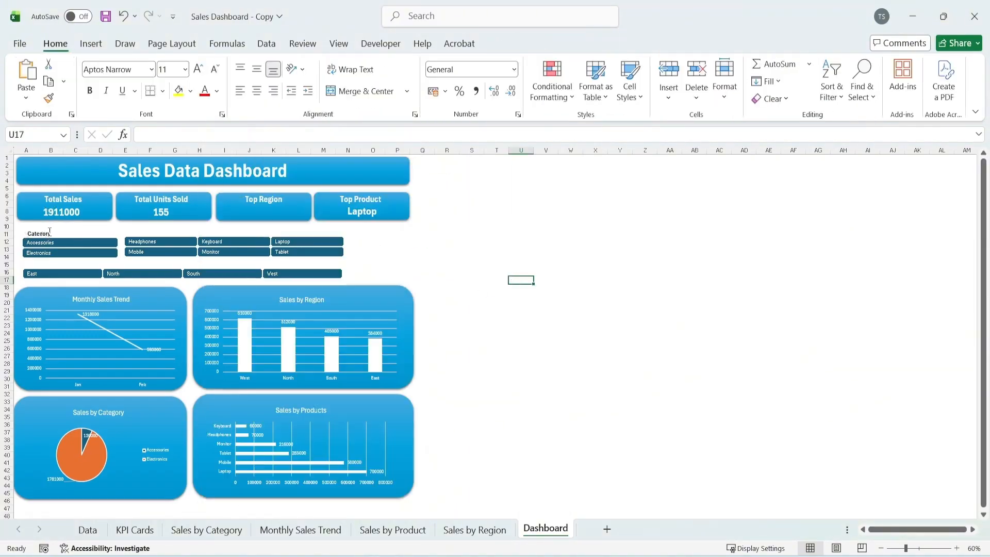
# Make the Category text box taller so its text fits, and position it directly above the Category slicer's items
pyautogui.keyDown('ctrl'); pyautogui.scroll(2, 48, 231); pyautogui.keyUp('ctrl')
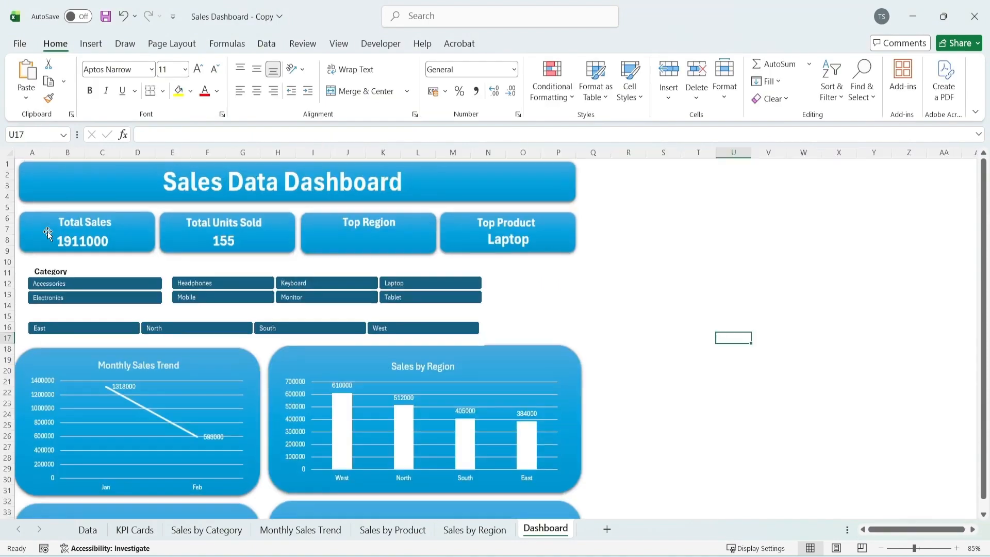
pyautogui.click(61, 268)
pyautogui.moveTo(53, 266); pyautogui.dragTo(53, 258)
pyautogui.moveTo(51, 262); pyautogui.dragTo(64, 275)
pyautogui.moveTo(64, 275); pyautogui.dragTo(64, 277)
pyautogui.moveTo(65, 277); pyautogui.dragTo(65, 278)
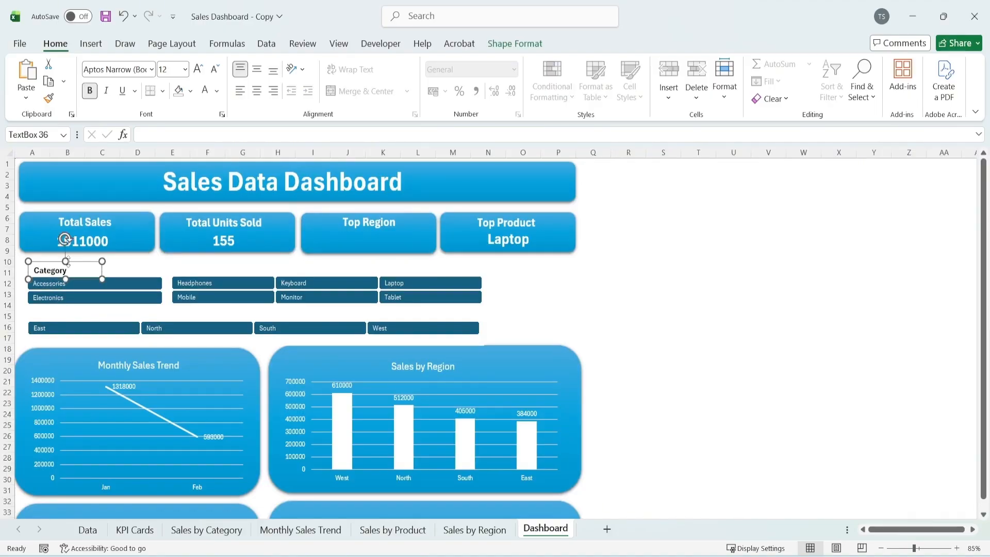
# Increase the Category label's font size to 16 pt
pyautogui.click(68, 261)
pyautogui.click(197, 69)
pyautogui.click(197, 68)
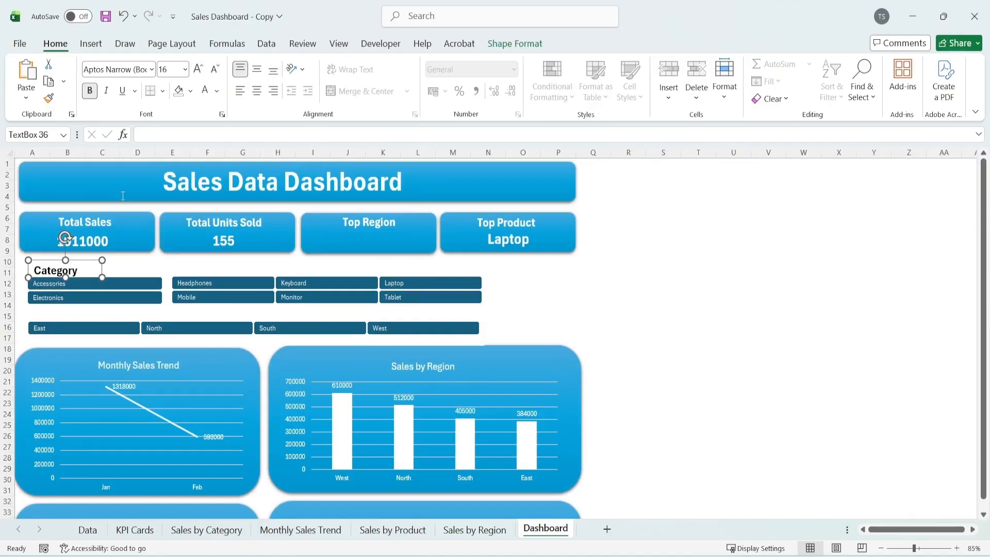
# Place a copy of the Category label above the Product slicer, level with the original, and change its text to "Products"
pyautogui.moveTo(76, 263); pyautogui.dragTo(220, 261)
pyautogui.doubleClick(211, 269)
pyautogui.write('Products')
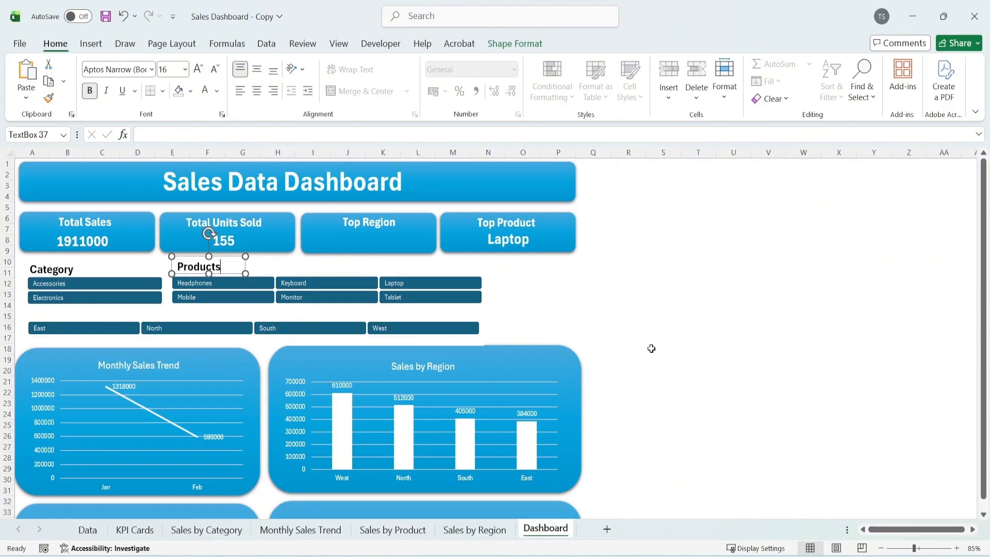
pyautogui.click(733, 307)
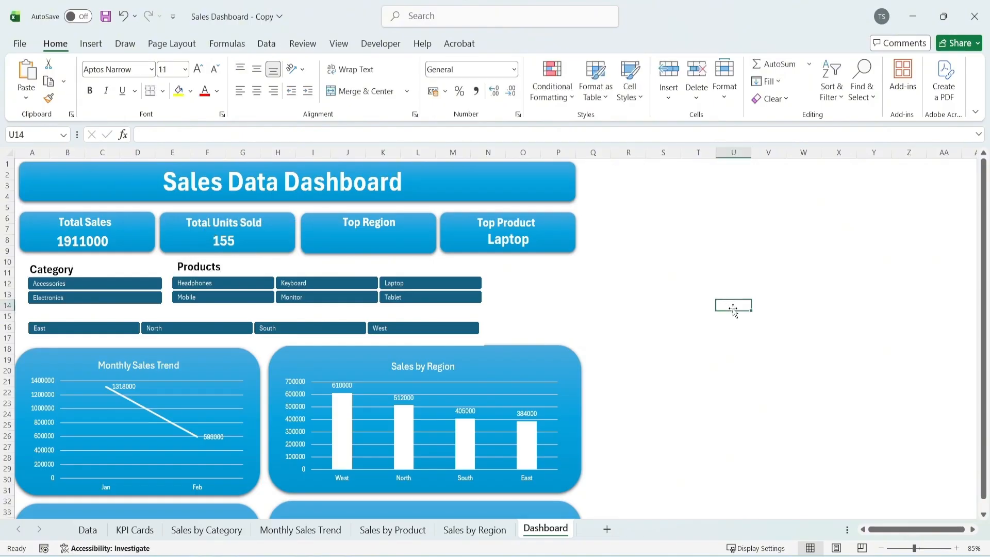
pyautogui.click(207, 266)
pyautogui.moveTo(222, 275); pyautogui.dragTo(218, 277)
pyautogui.click(787, 283)
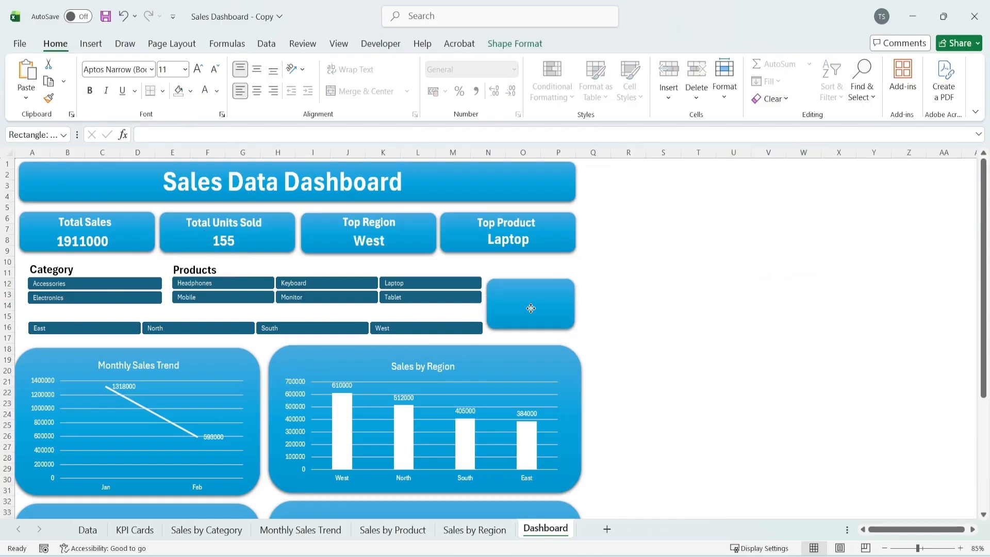
# Add a blue rounded rectangle beside the slicers and centre a copy of the Top Product value text box on it, reading "Clear All"
pyautogui.moveTo(532, 307); pyautogui.dragTo(530, 275)
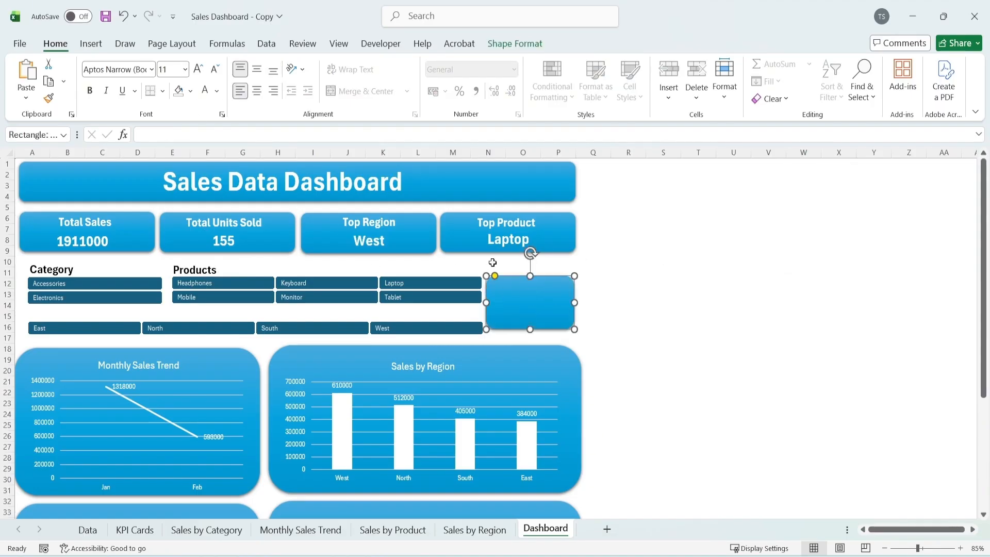
pyautogui.click(507, 246)
pyautogui.moveTo(537, 226); pyautogui.dragTo(560, 291)
pyautogui.doubleClick(538, 305)
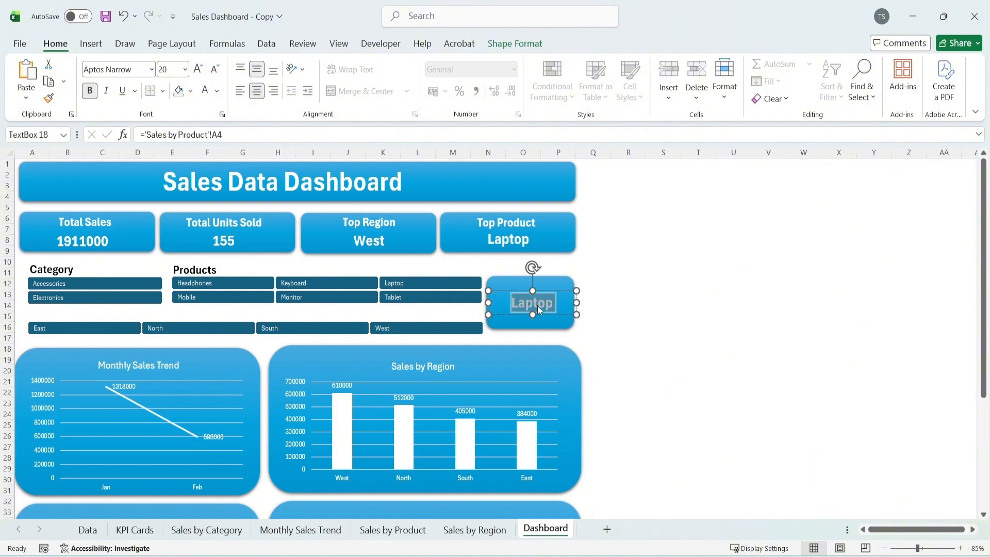
pyautogui.write('Clear Al;')
pyautogui.press('BackSpace')
pyautogui.write('l')
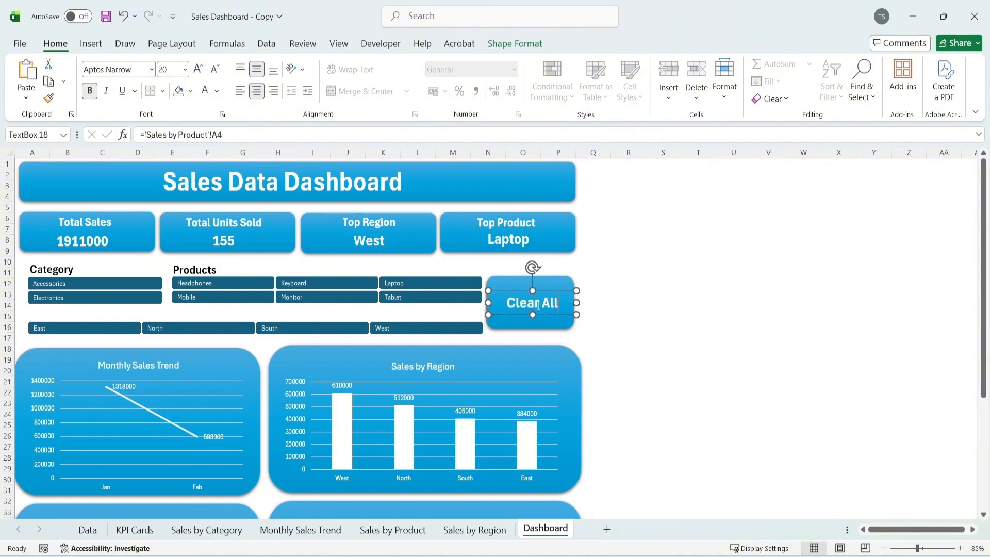
pyautogui.moveTo(579, 300); pyautogui.dragTo(551, 290)
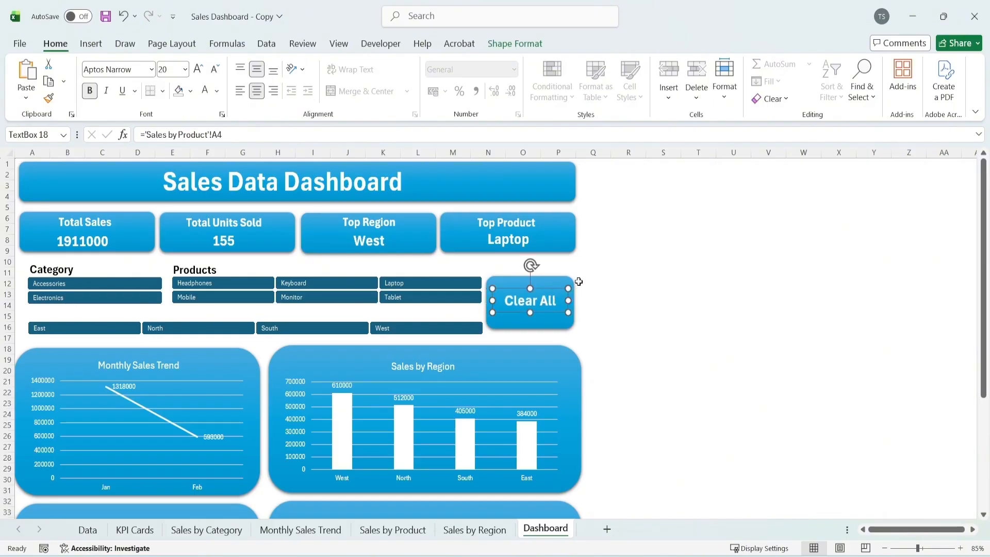
# Increase the Clear All text's font size to 24 pt
pyautogui.click(197, 69)
pyautogui.click(198, 71)
pyautogui.click(214, 71)
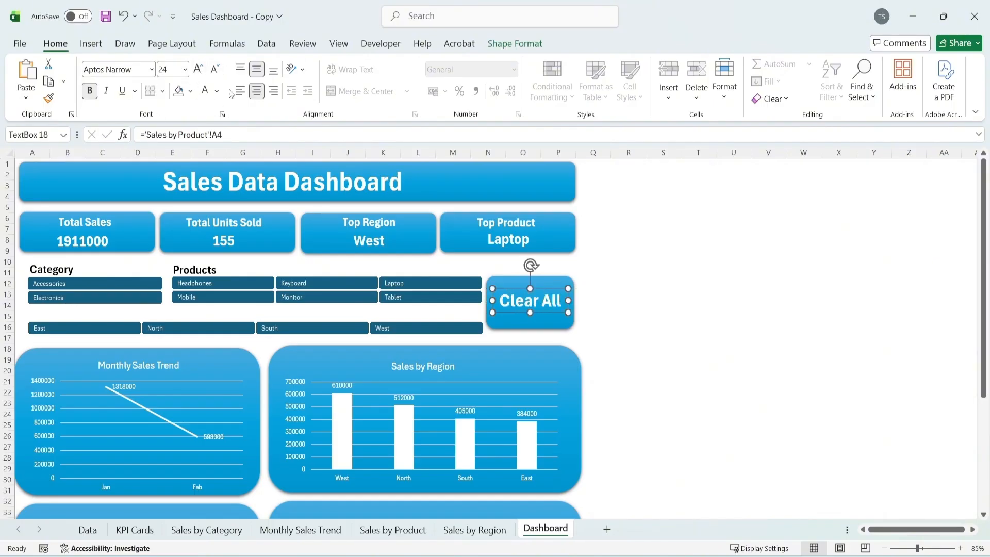
pyautogui.click(768, 281)
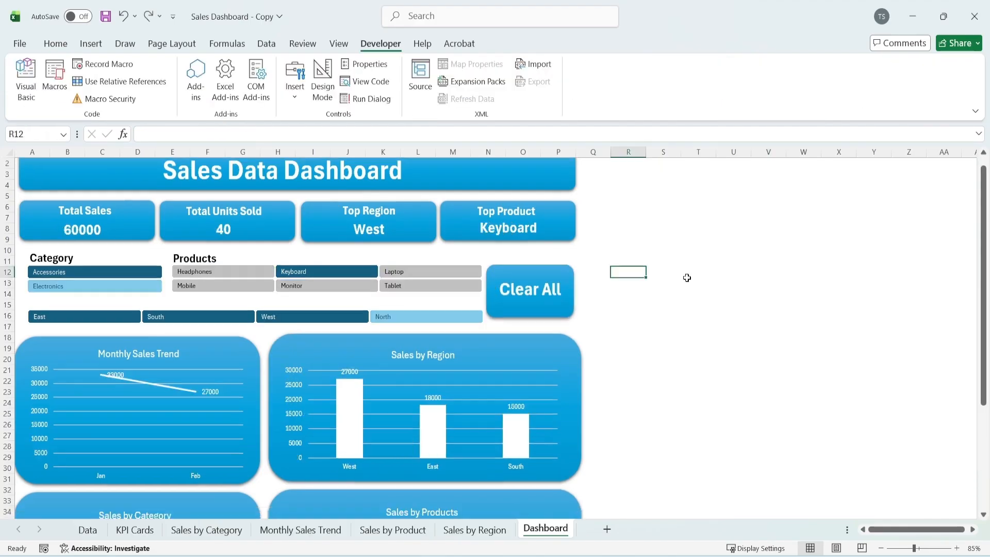
# Create a macro named "clear" that loops through ThisWorkbook.SlicerCaches and applies ClearManualFilter to each SlicerCache variable sc
pyautogui.click(55, 90)
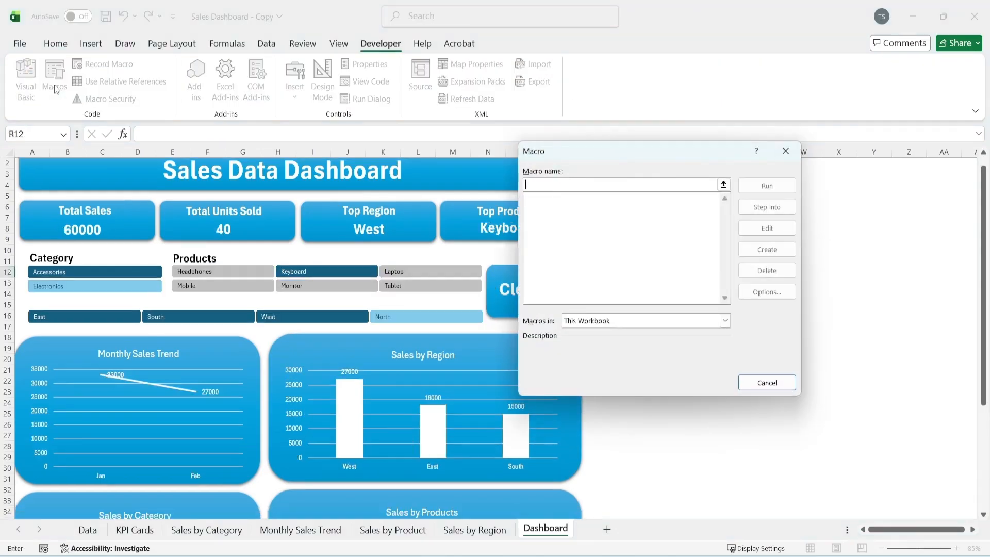
pyautogui.write('clear')
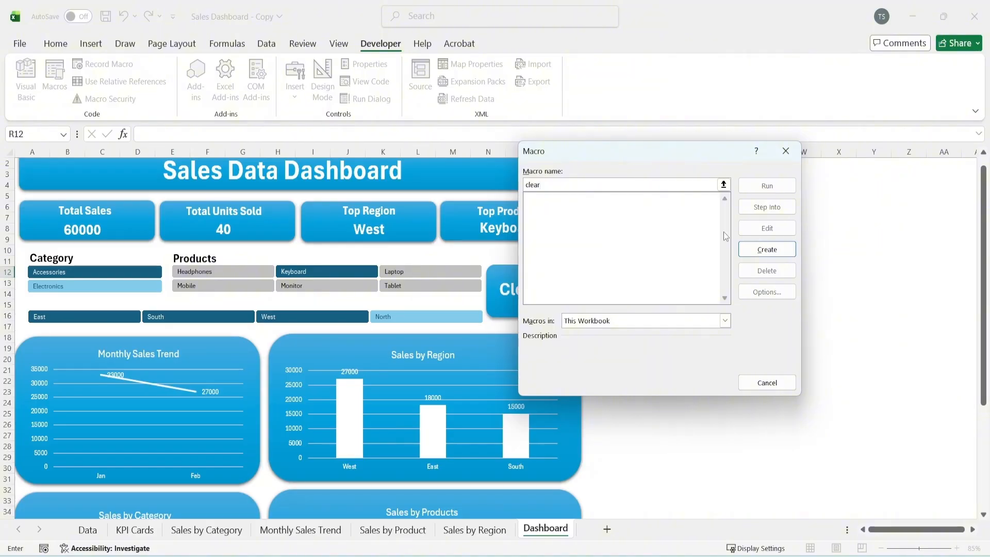
pyautogui.click(756, 253)
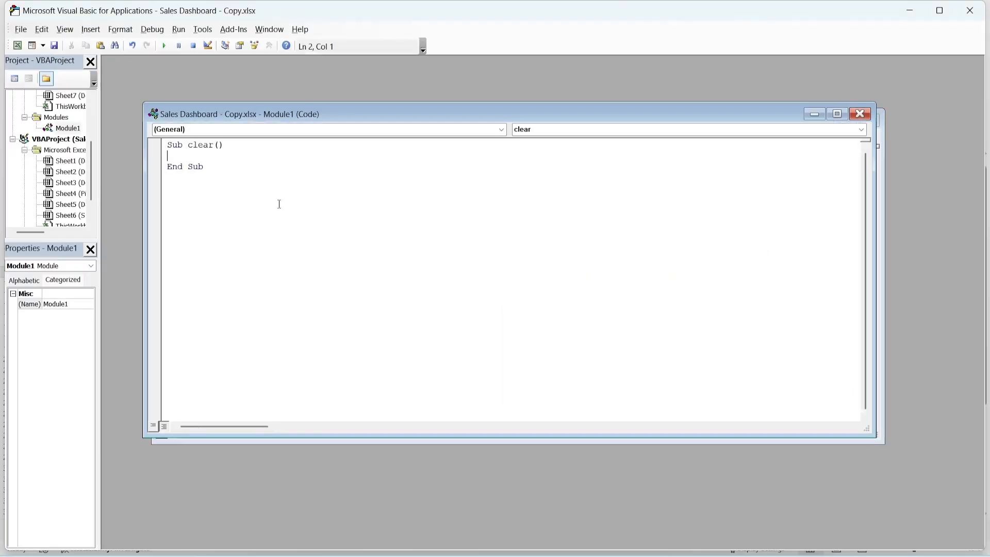
pyautogui.write('Dim sc As SlicerCache      For Each sc In ThisWorkbook.SlicerCaches         sc.ClearManualFilter     Next sc')
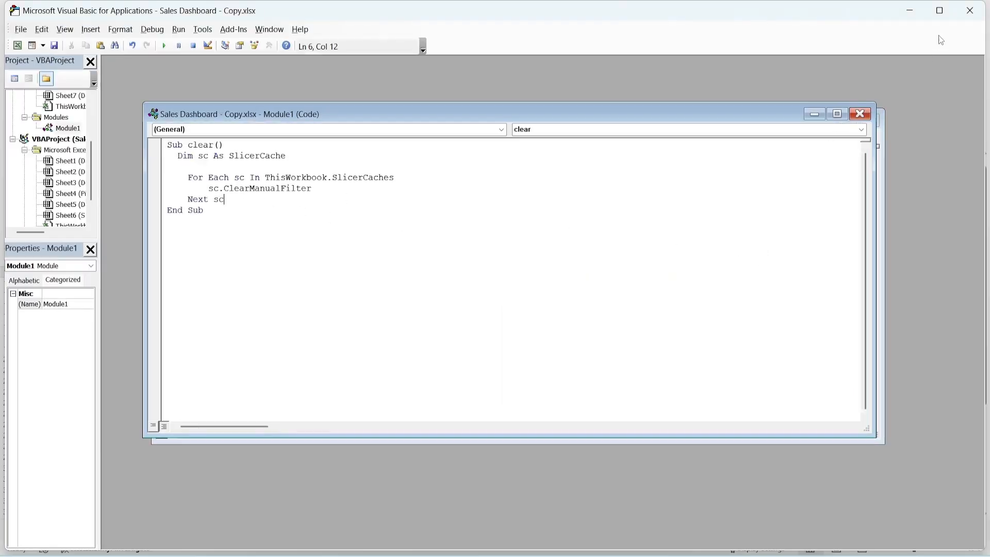
pyautogui.click(970, 19)
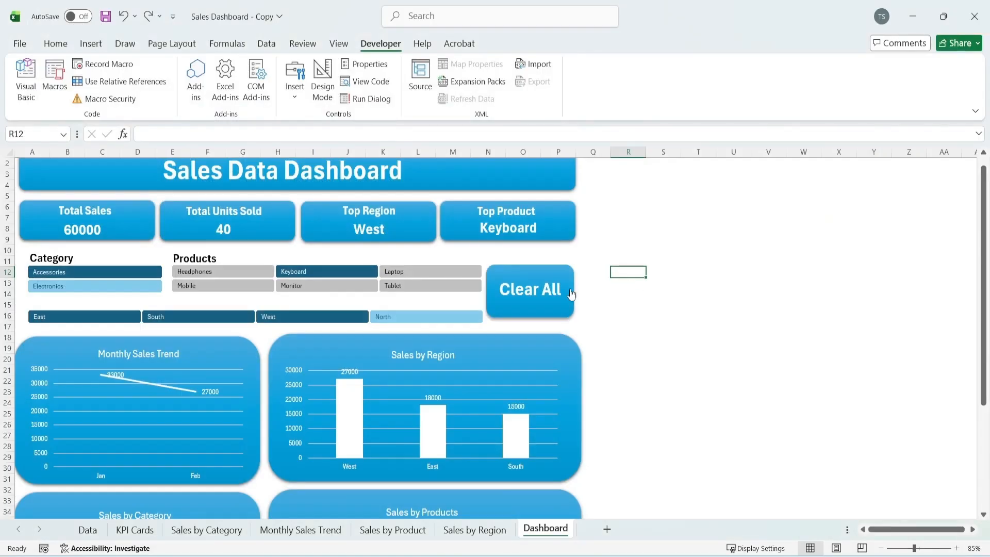
# Assign the "clear" macro to the Clear All text box and run it to reset all slicer filters
pyautogui.click(531, 279)
pyautogui.rightClick(530, 278)
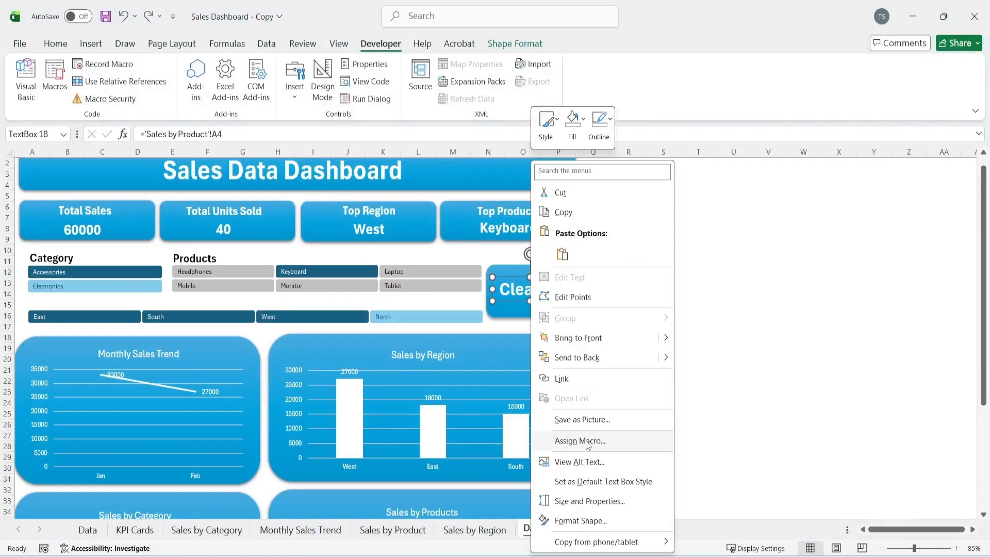
pyautogui.click(567, 441)
pyautogui.click(512, 352)
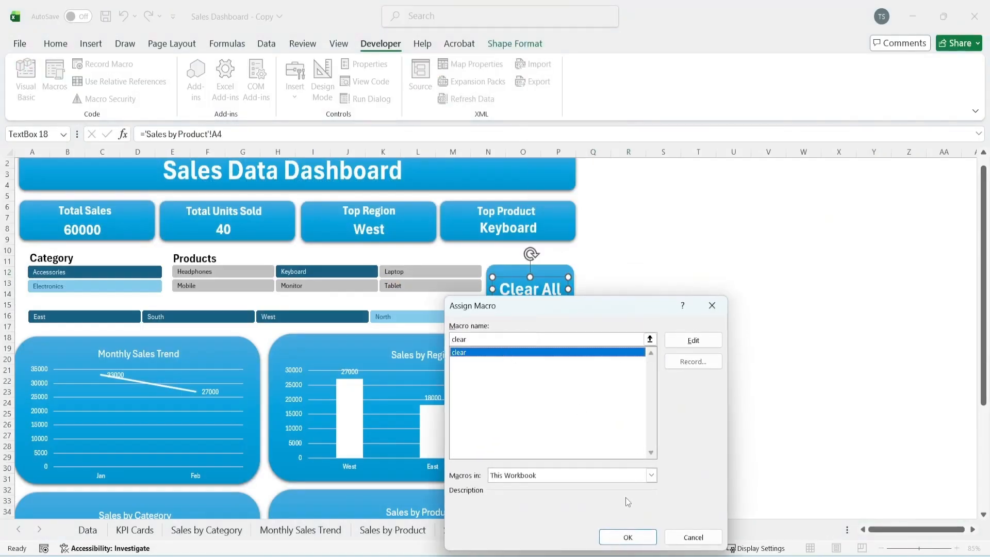
pyautogui.click(628, 537)
pyautogui.click(698, 272)
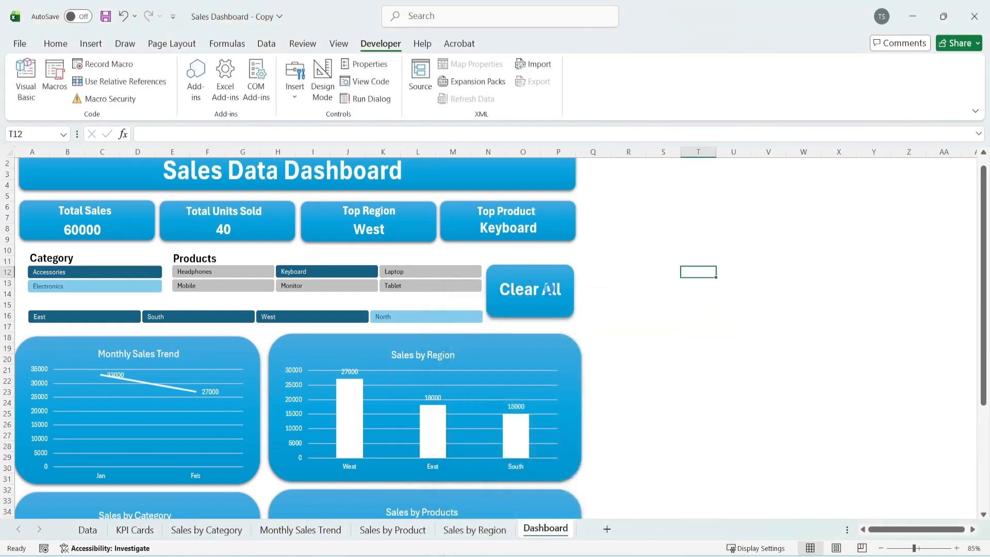
pyautogui.click(550, 294)
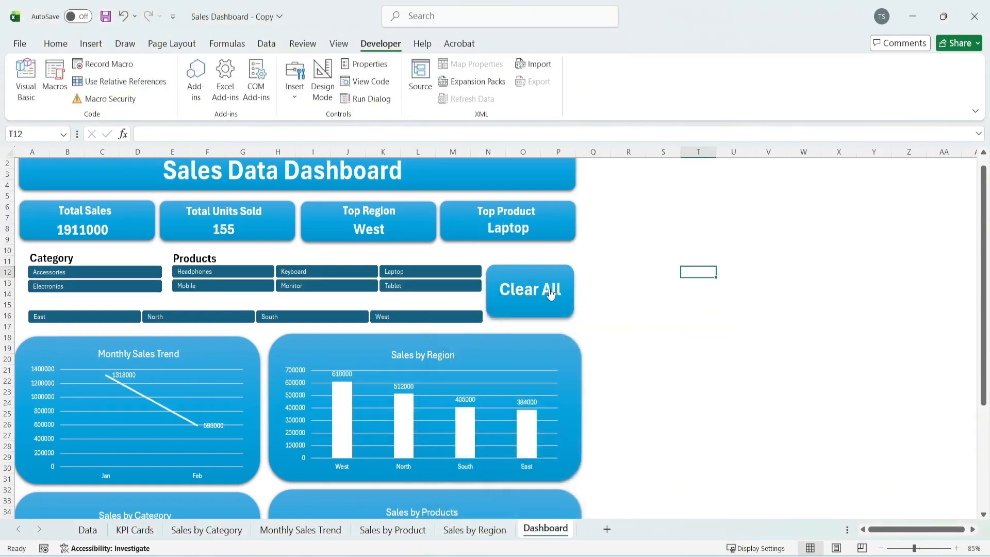
# Test the dashboard by filtering to Accessories with the East and North regions in turn, and reset the slicers with Clear All
pyautogui.scroll(-2, 550, 289)
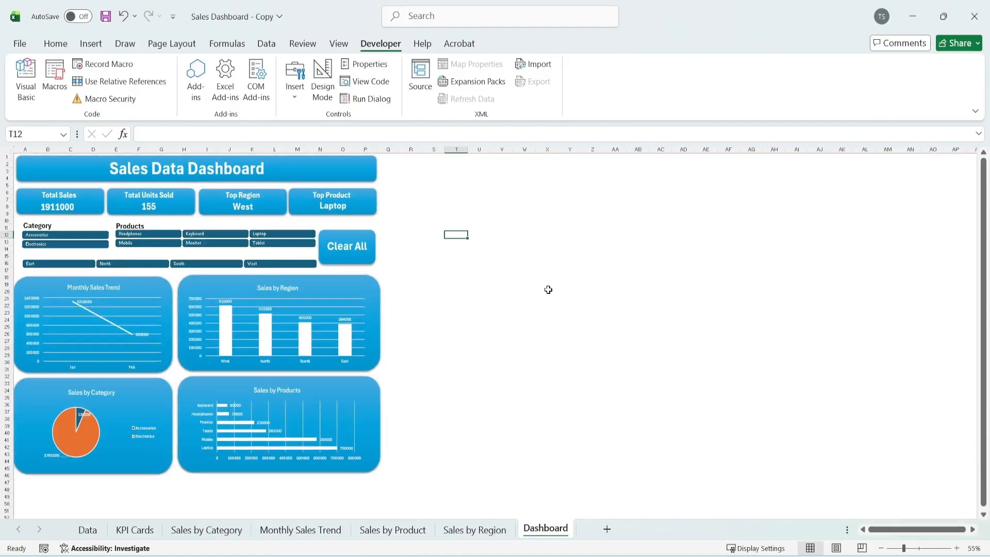
pyautogui.click(957, 548)
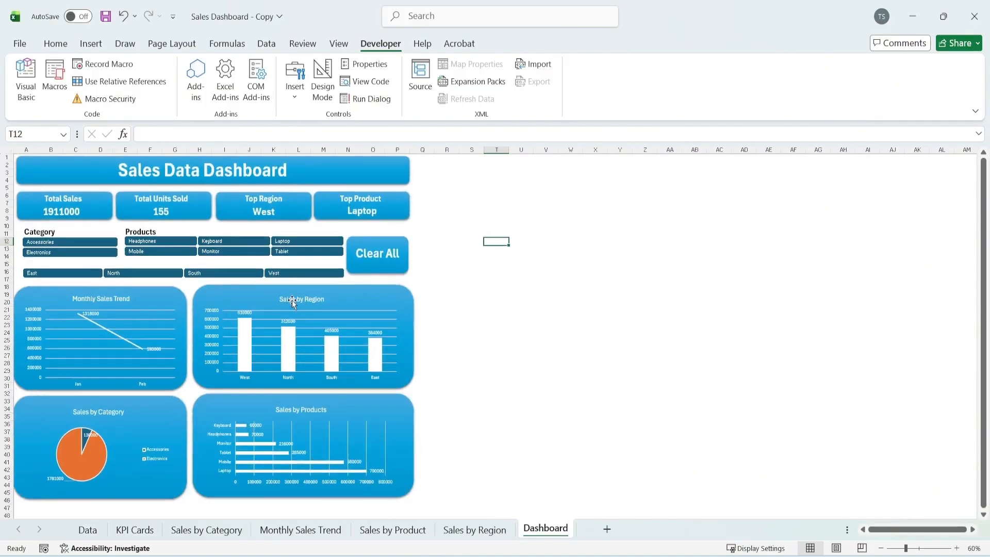
pyautogui.click(35, 243)
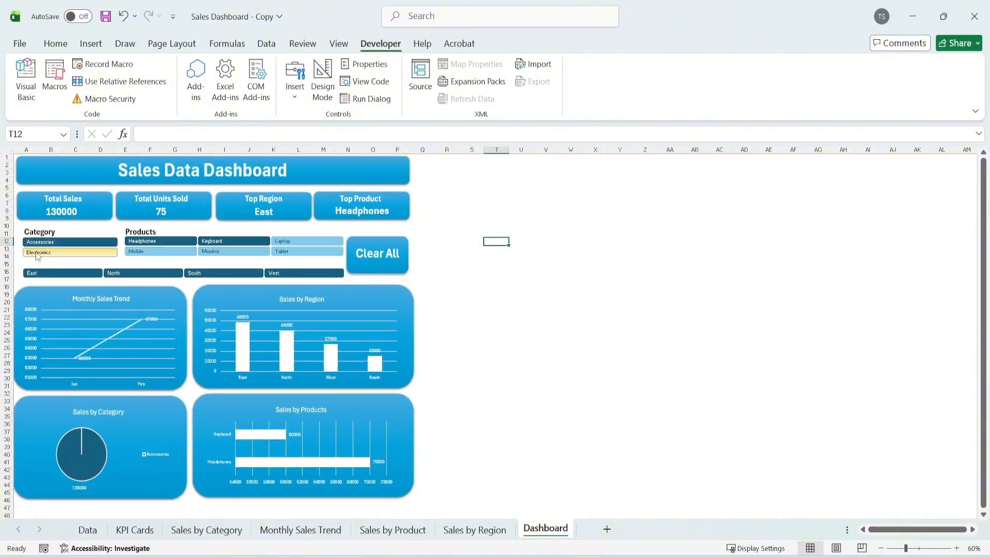
pyautogui.click(46, 273)
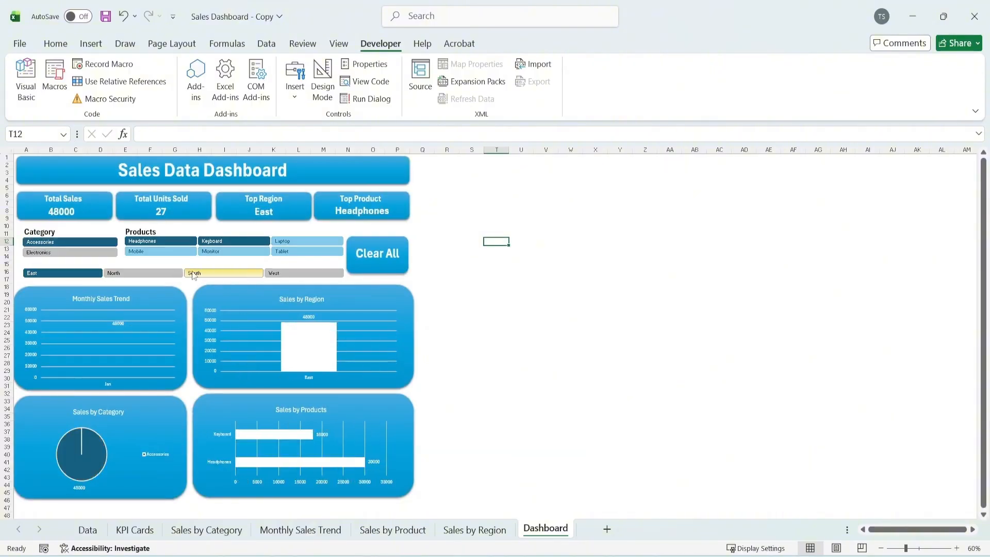
pyautogui.click(167, 272)
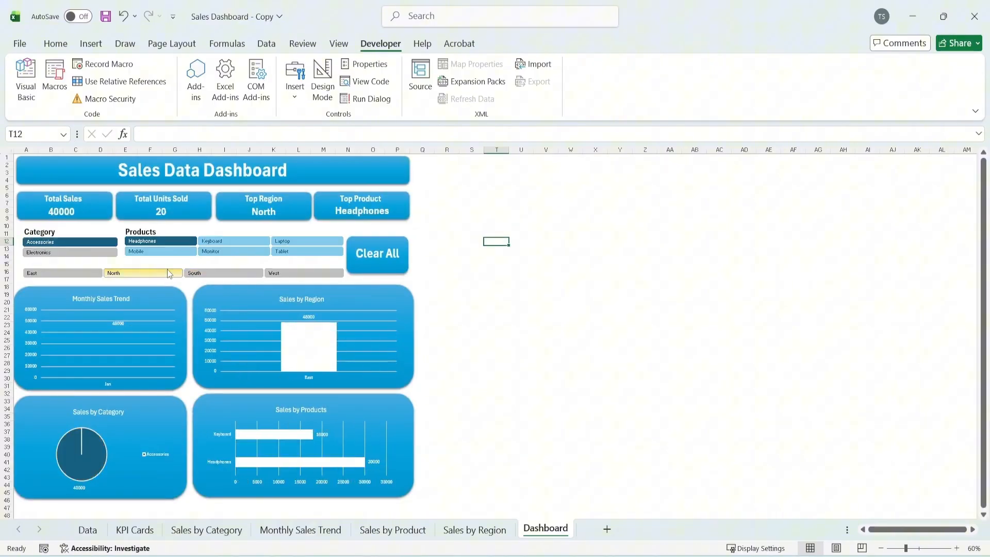
pyautogui.click(393, 272)
pyautogui.click(595, 385)
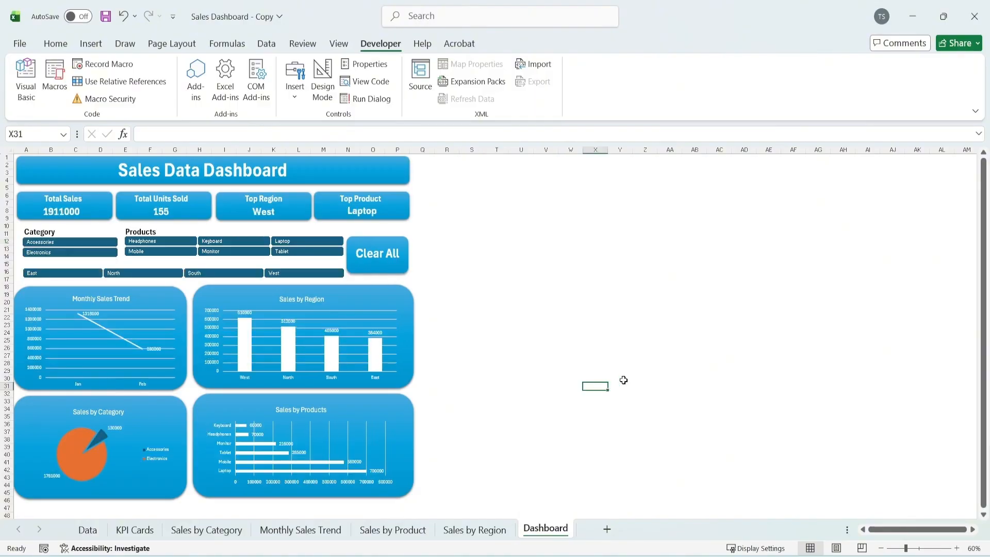
# Test the Category and Product slicers with Accessories, Headphones, Mobile and Electronics, and reset the filters with Clear All
pyautogui.click(67, 242)
pyautogui.click(146, 243)
pyautogui.click(178, 251)
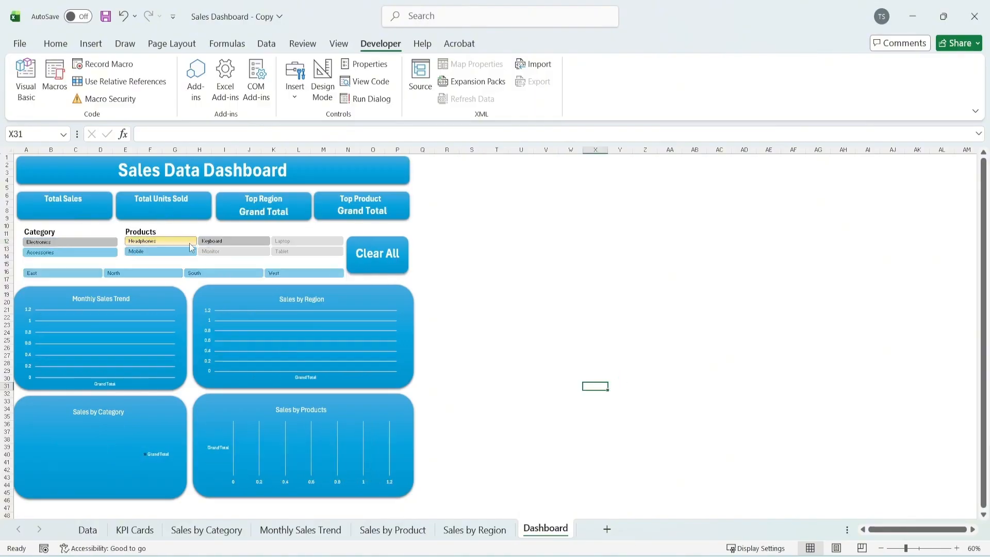
pyautogui.click(72, 243)
pyautogui.click(374, 253)
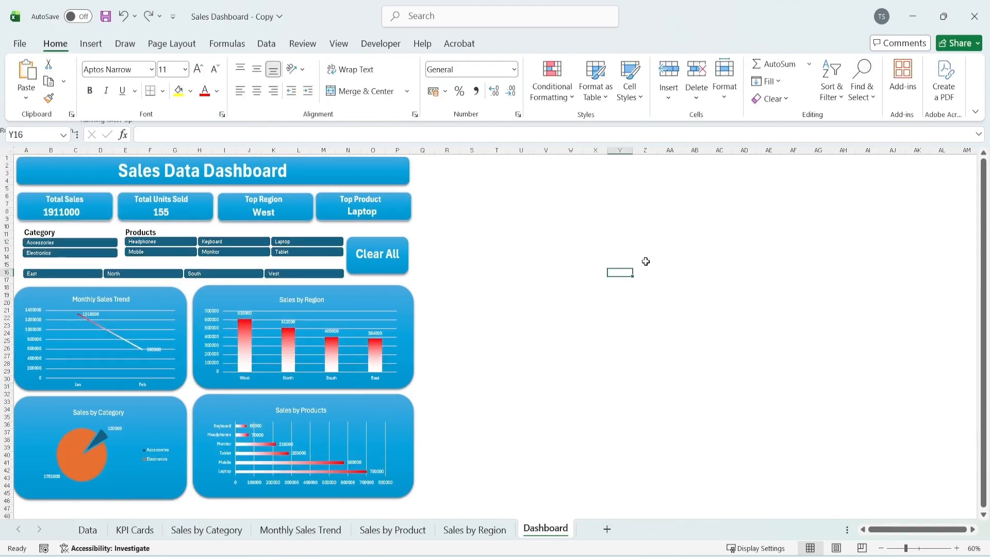
# Test the Region slicer by switching between East, North and South, and reset the dashboard with Clear All
pyautogui.click(96, 274)
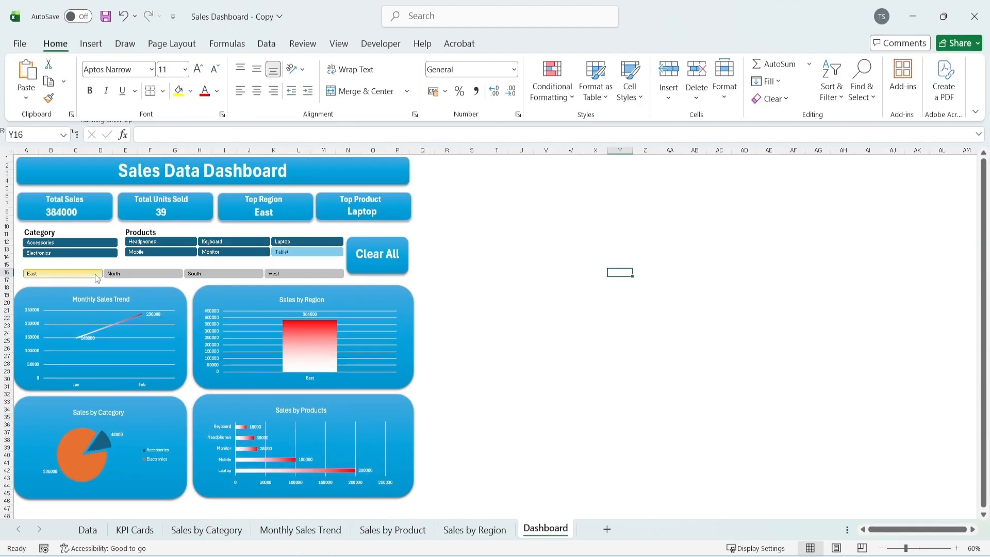
pyautogui.click(147, 273)
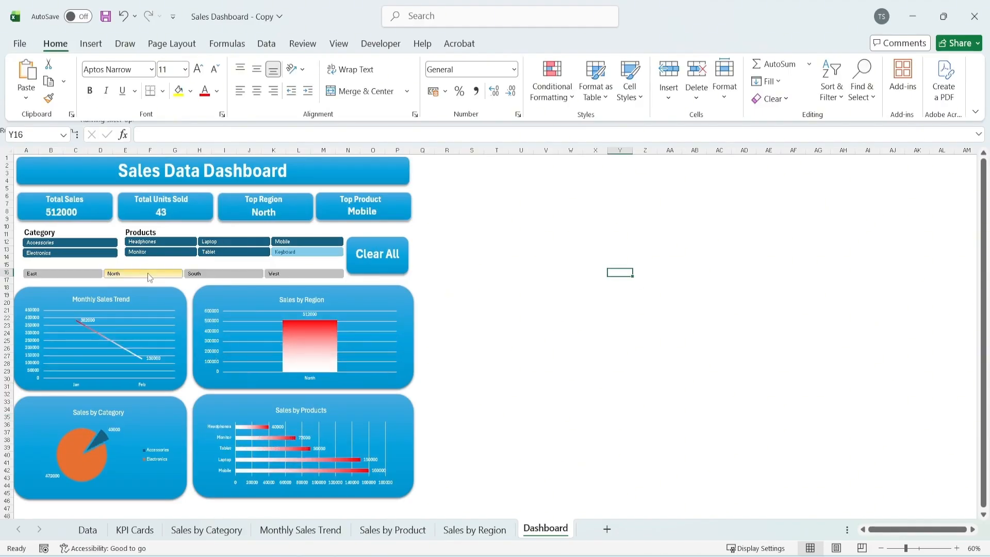
pyautogui.click(57, 272)
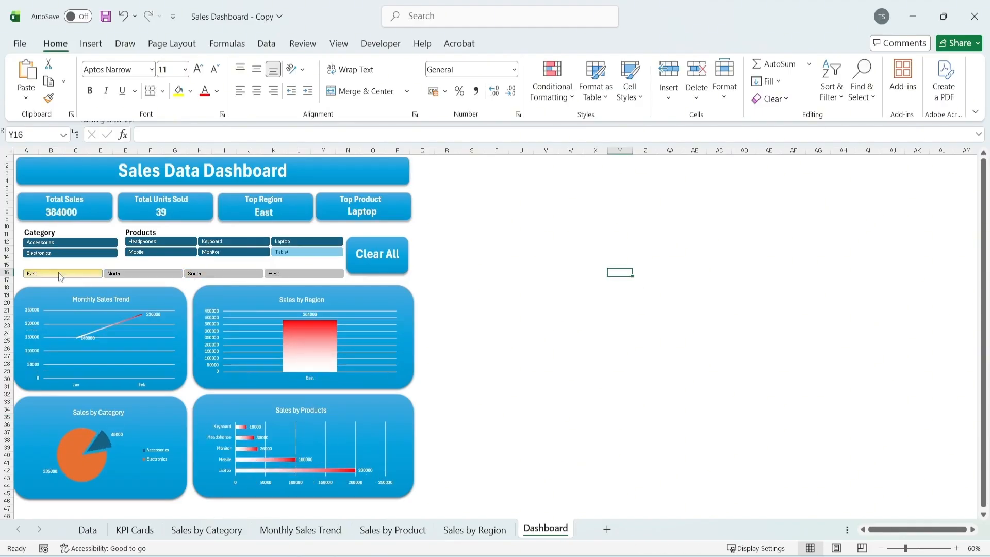
pyautogui.click(199, 274)
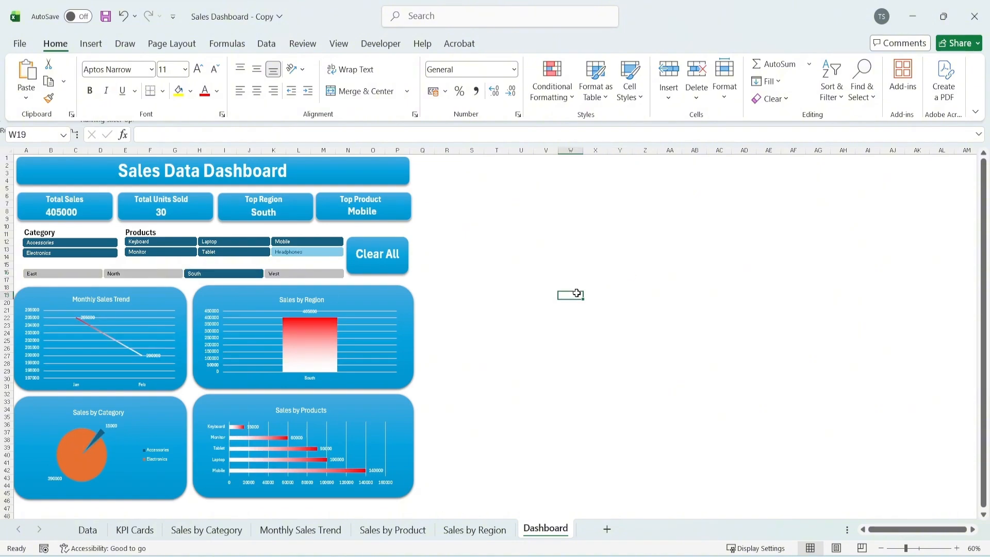
pyautogui.click(387, 259)
pyautogui.click(509, 303)
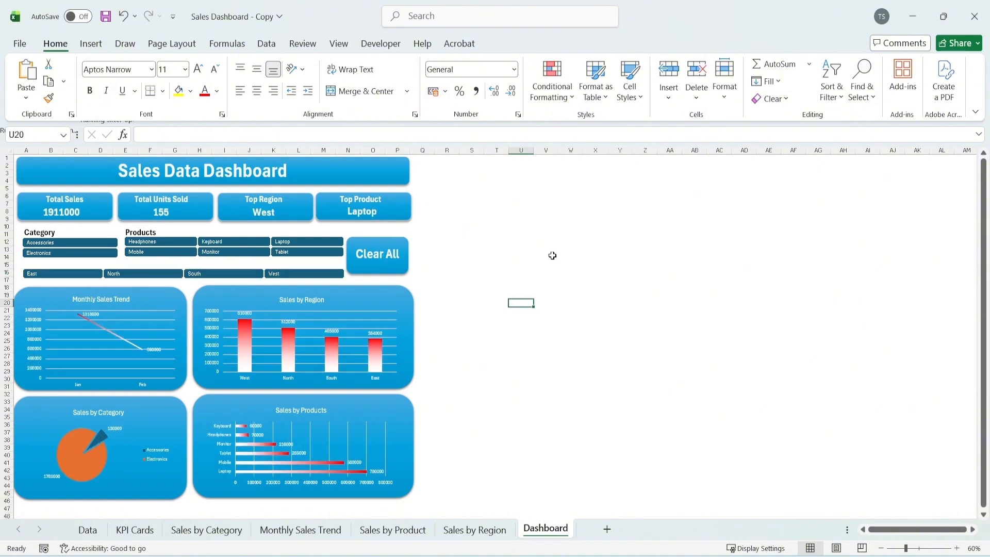